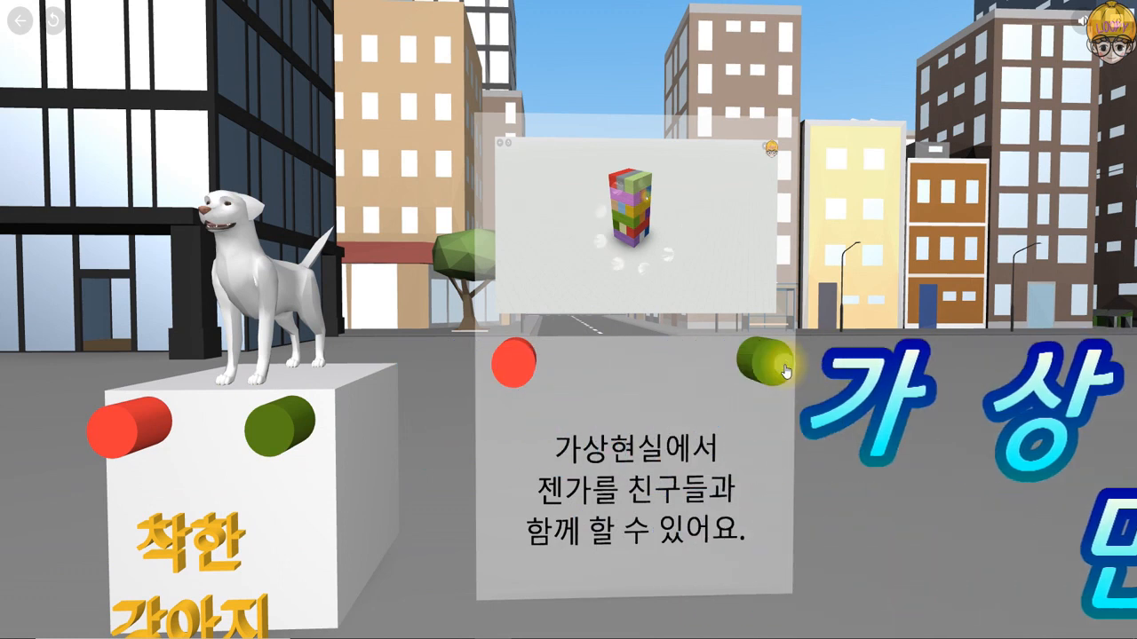
Examine the finished example scene in play mode, including the video panel with its control buttons and the dog exhibit.
{"action": "key", "text": "w"}
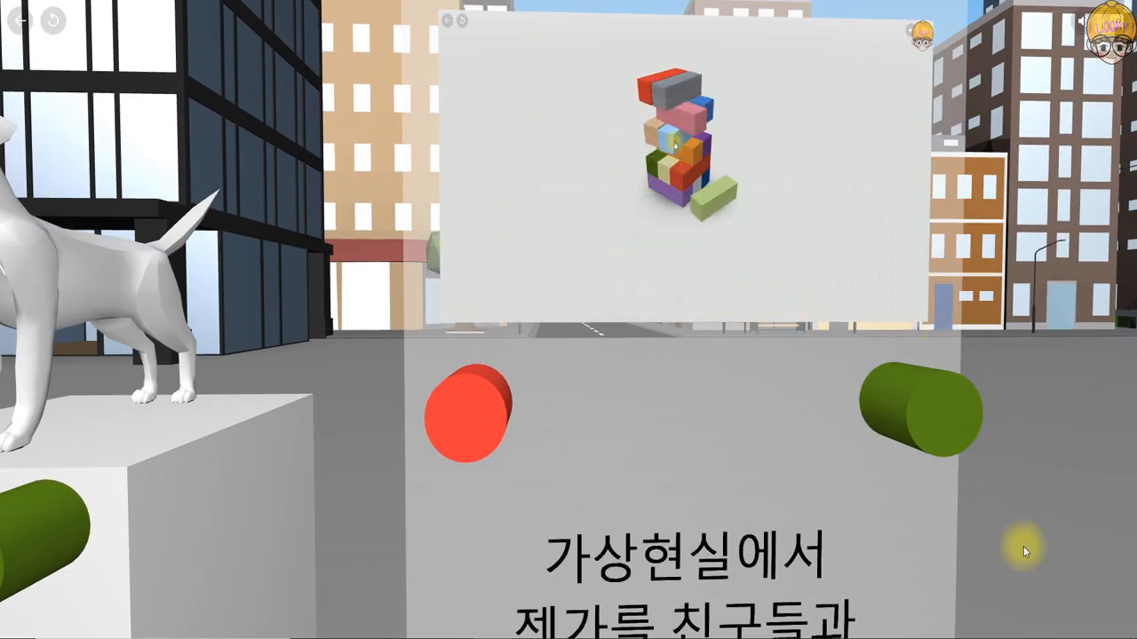
{"action": "left_click_drag", "start_coordinate": [1024, 539], "coordinate": [1011, 583]}
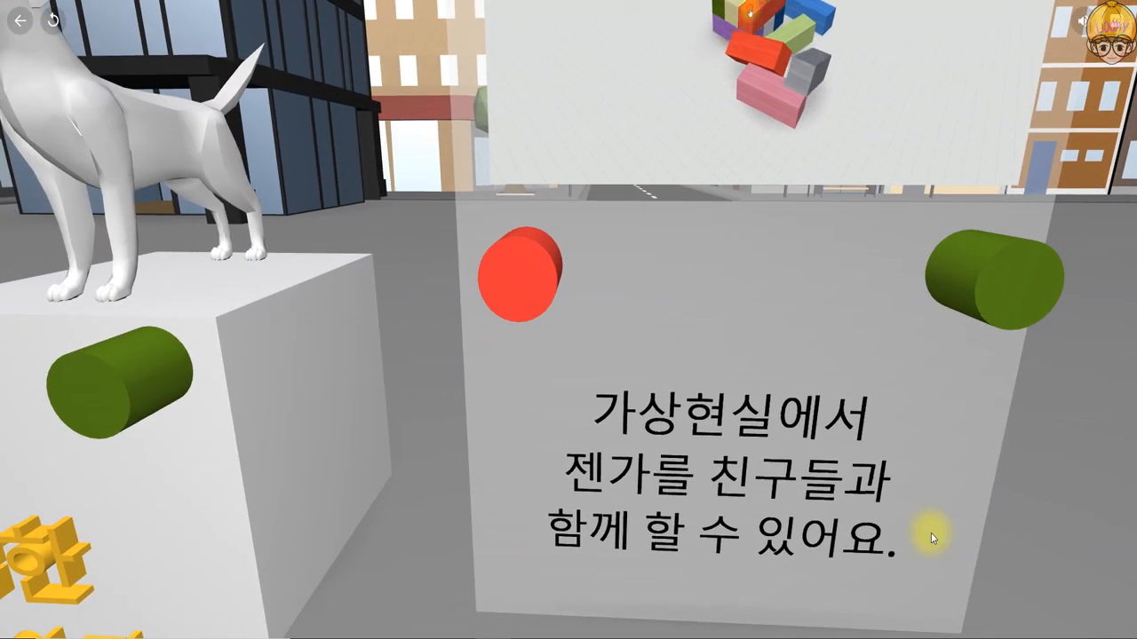
{"action": "left_click", "coordinate": [523, 242]}
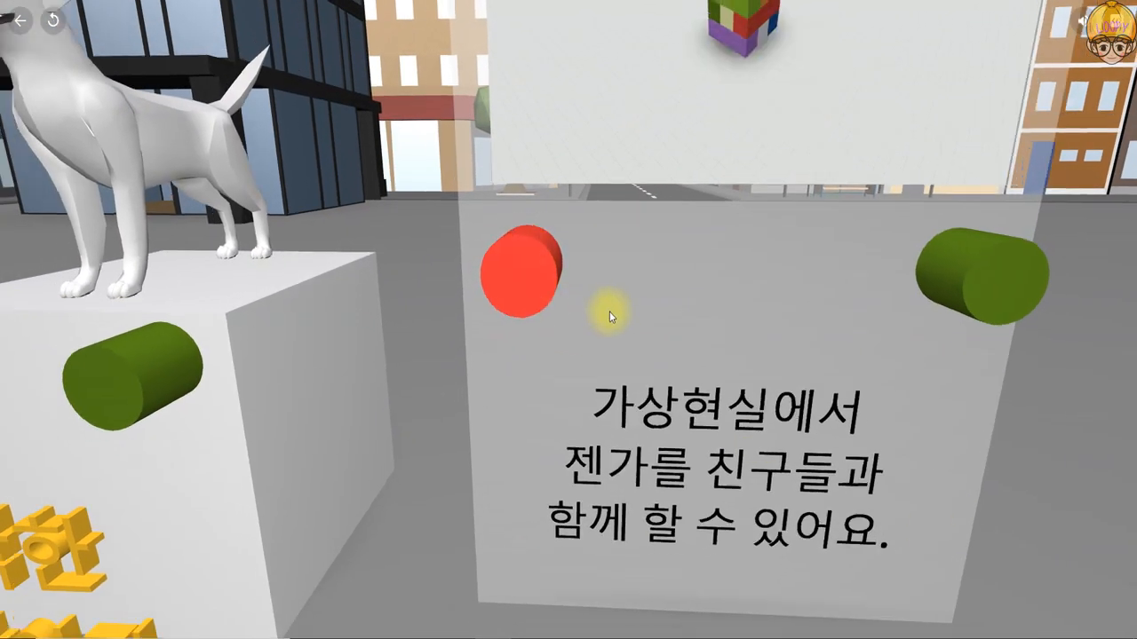
{"action": "key", "text": "s"}
{"action": "key", "text": "a"}
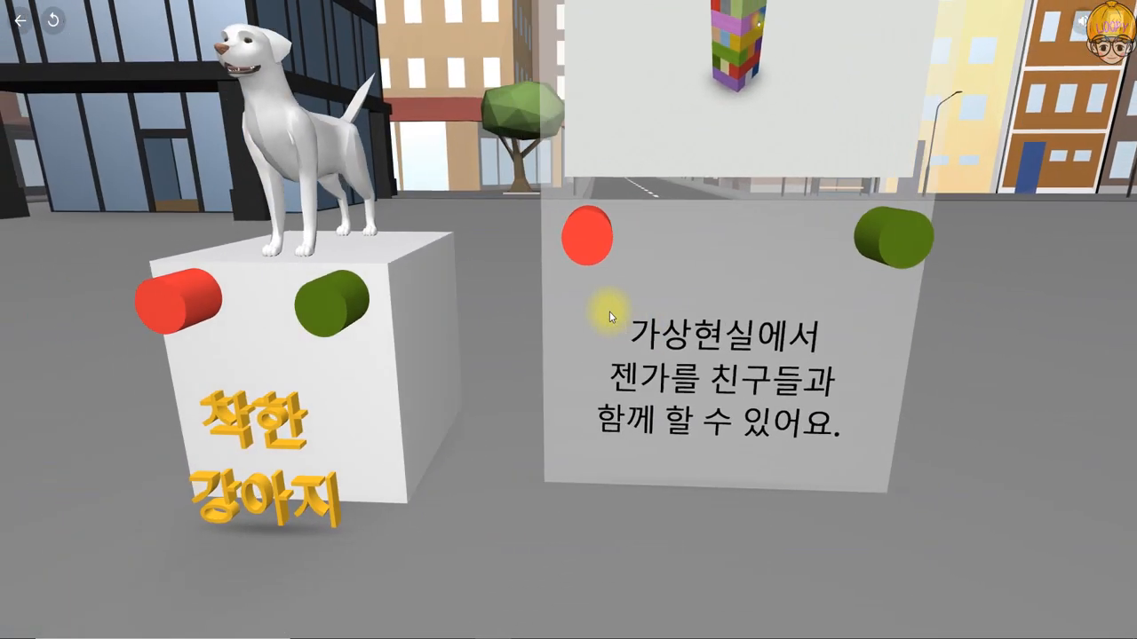
{"action": "key", "text": "w"}
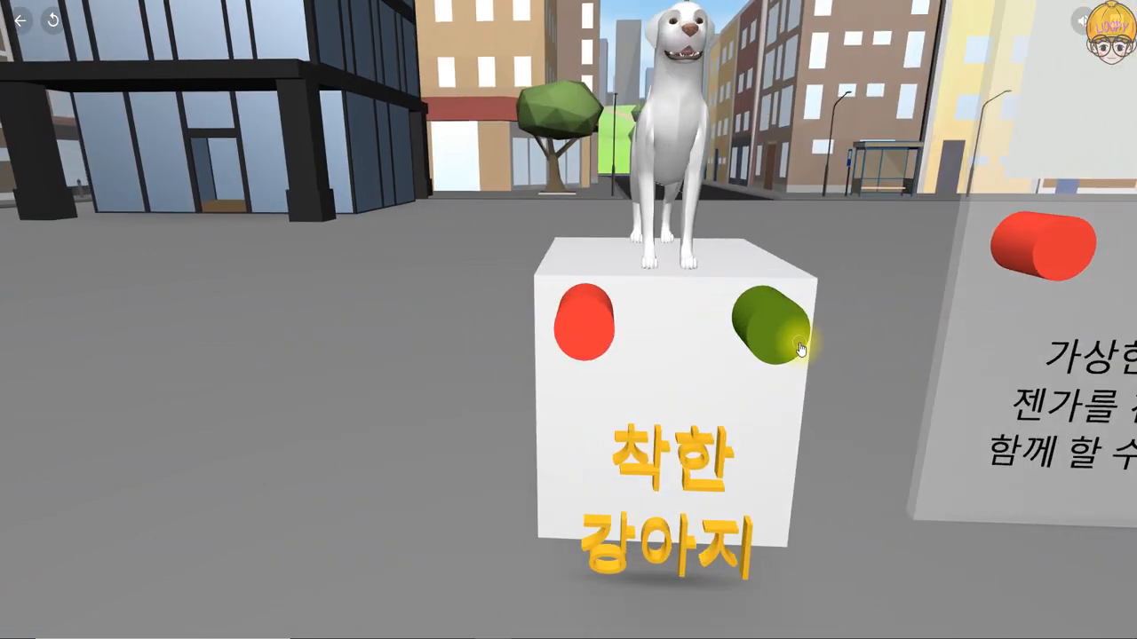
{"action": "left_click_drag", "start_coordinate": [512, 457], "coordinate": [580, 398]}
{"action": "key", "text": "w"}
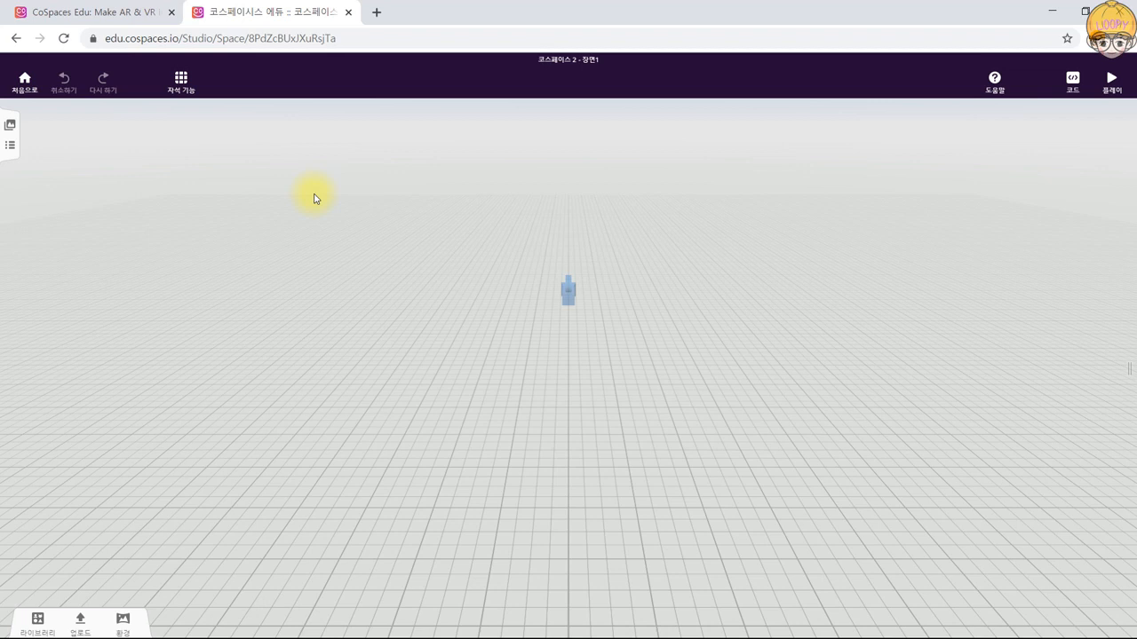
Set the scene's environment to the daytime city.
{"action": "left_click", "coordinate": [122, 619]}
{"action": "left_click", "coordinate": [74, 581]}
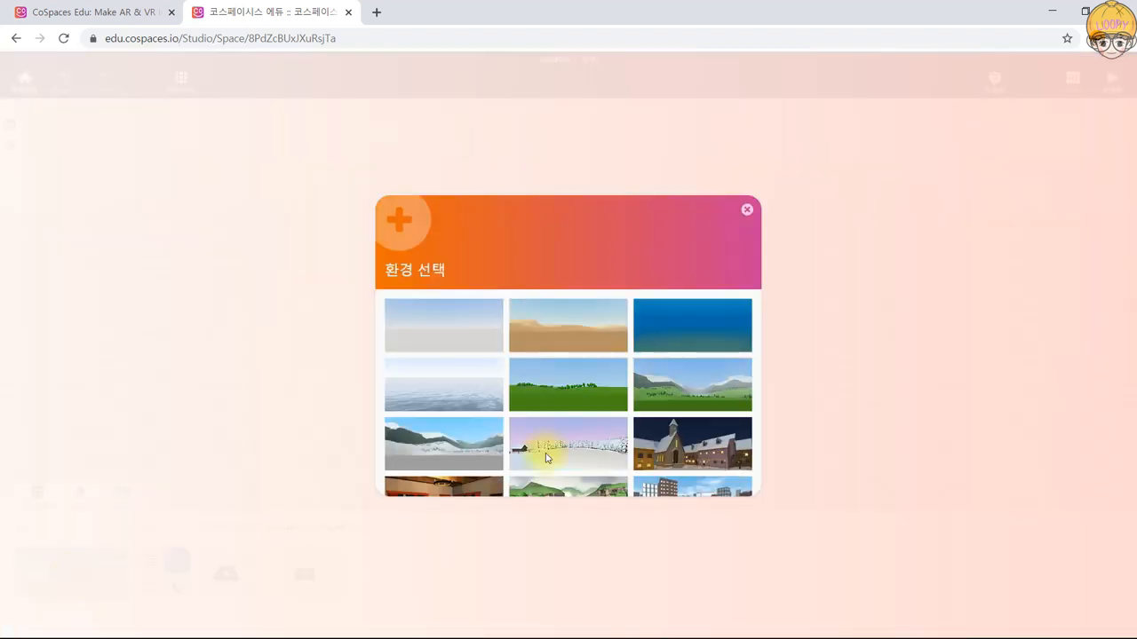
{"action": "scroll", "coordinate": [717, 414], "scroll_direction": "down", "scroll_amount": 3}
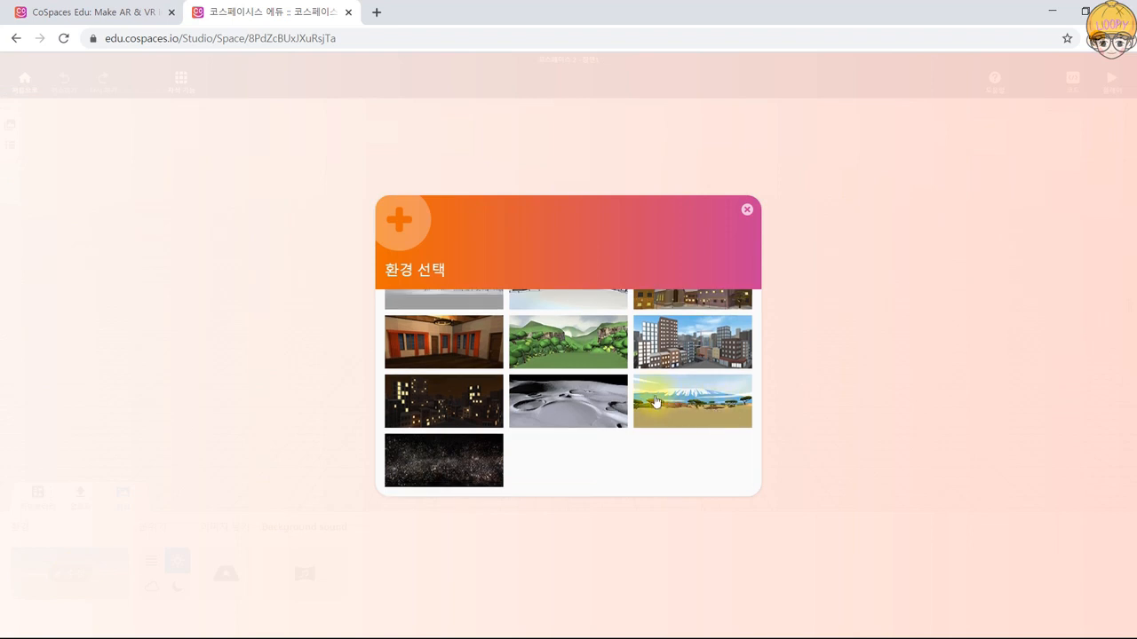
{"action": "scroll", "coordinate": [655, 401], "scroll_direction": "up", "scroll_amount": 3}
{"action": "scroll", "coordinate": [653, 402], "scroll_direction": "down", "scroll_amount": 1}
{"action": "scroll", "coordinate": [653, 400], "scroll_direction": "down", "scroll_amount": 2}
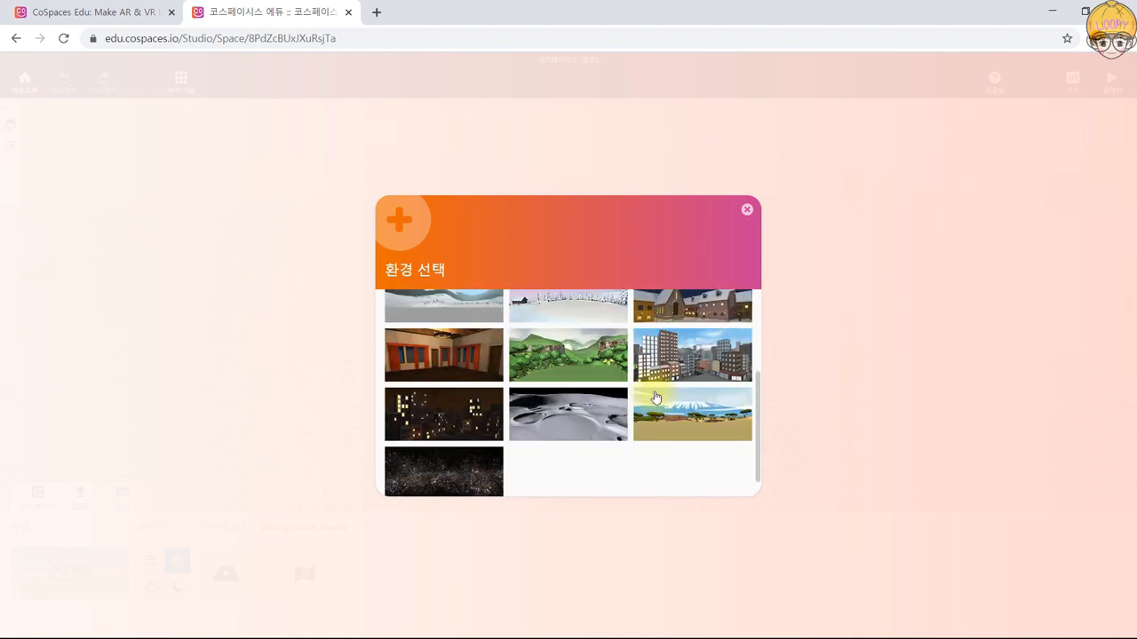
{"action": "left_click", "coordinate": [689, 357]}
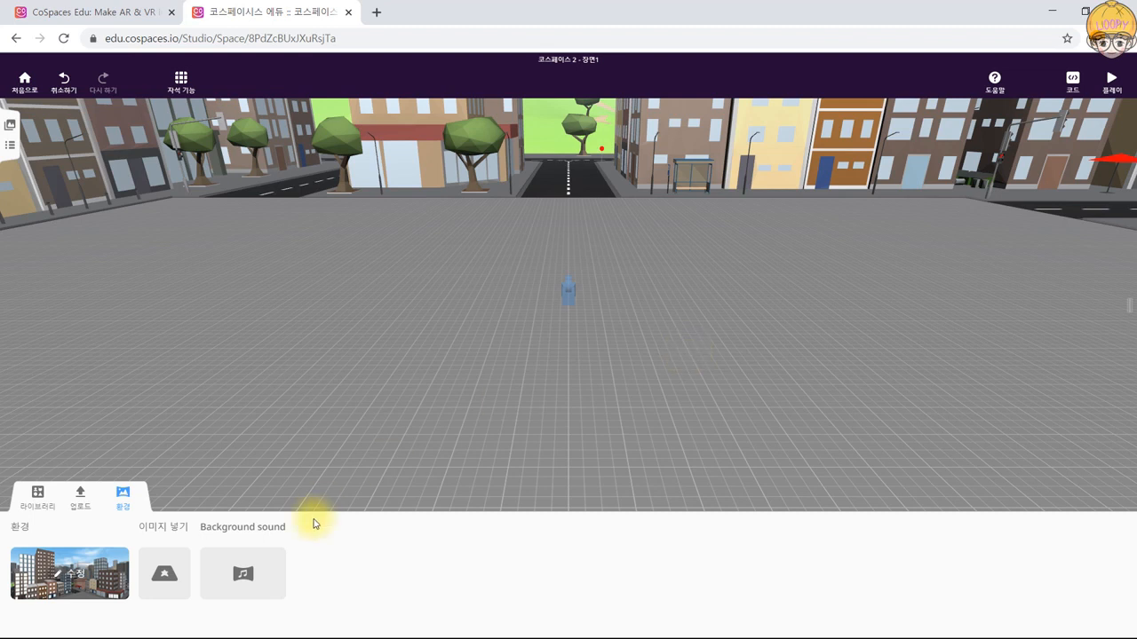
Place a transparent glass wall from the building items on the ground beside the camera.
{"action": "left_click", "coordinate": [34, 502]}
{"action": "left_click", "coordinate": [36, 620]}
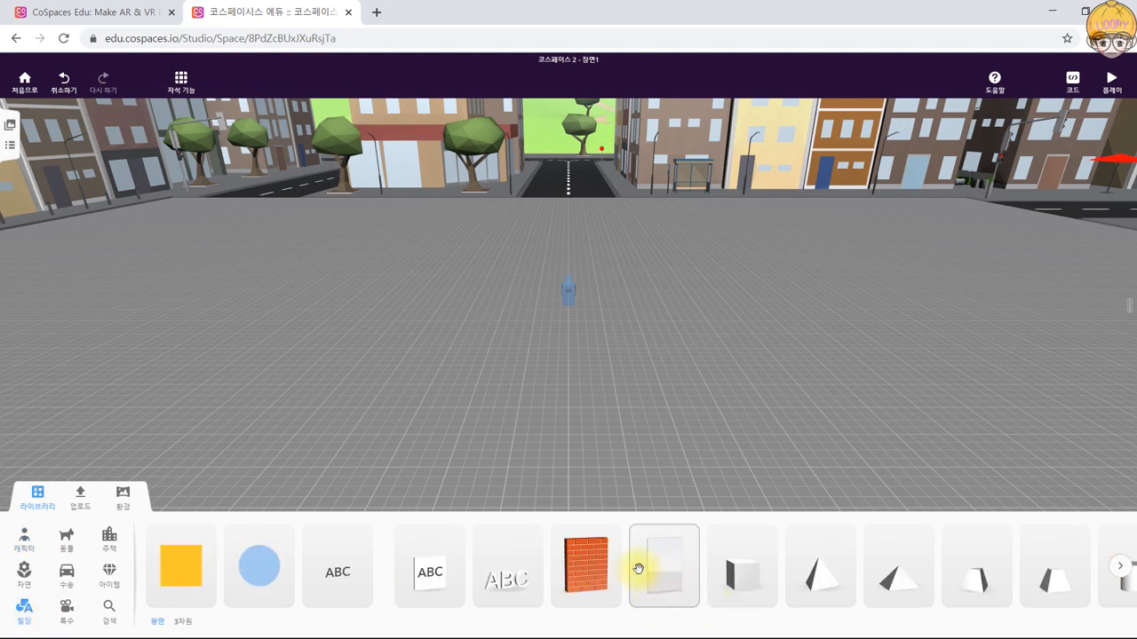
{"action": "left_click_drag", "start_coordinate": [667, 560], "coordinate": [521, 294]}
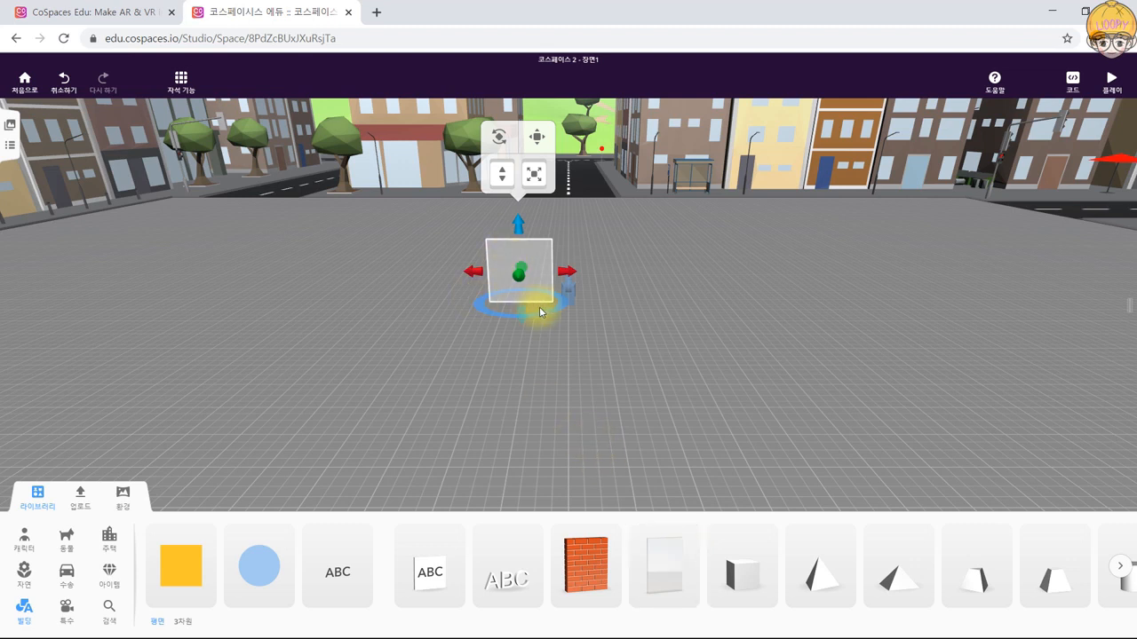
Reposition the glass wall on the ground just left of the camera, make it taller, and focus on it.
{"action": "left_click_drag", "start_coordinate": [523, 272], "coordinate": [710, 171]}
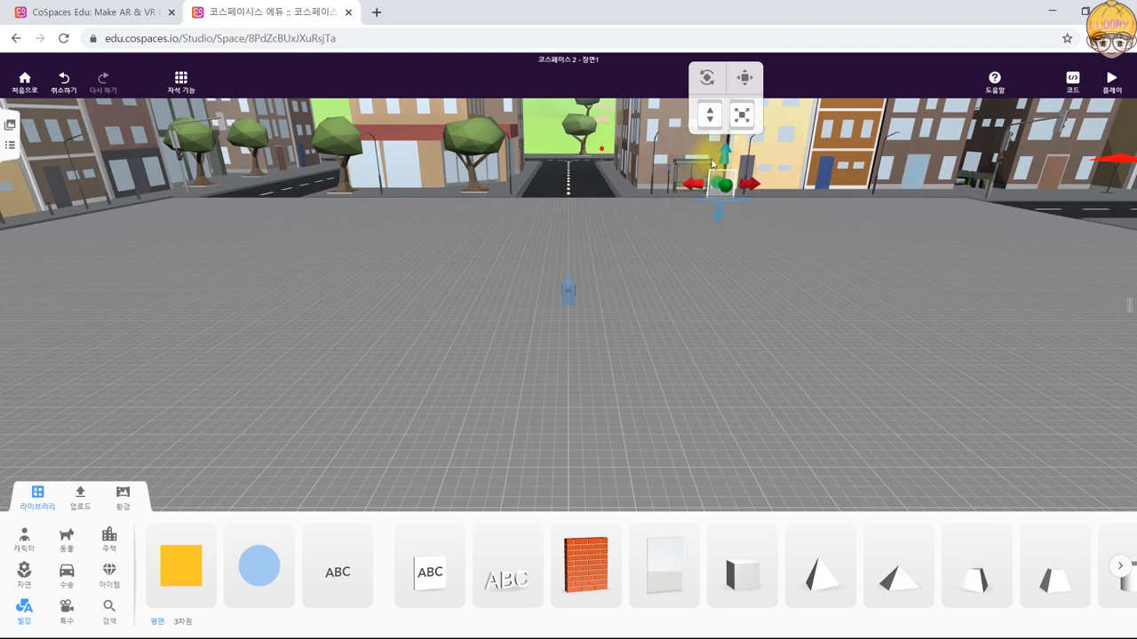
{"action": "left_click_drag", "start_coordinate": [727, 157], "coordinate": [475, 293]}
{"action": "left_click", "coordinate": [655, 312]}
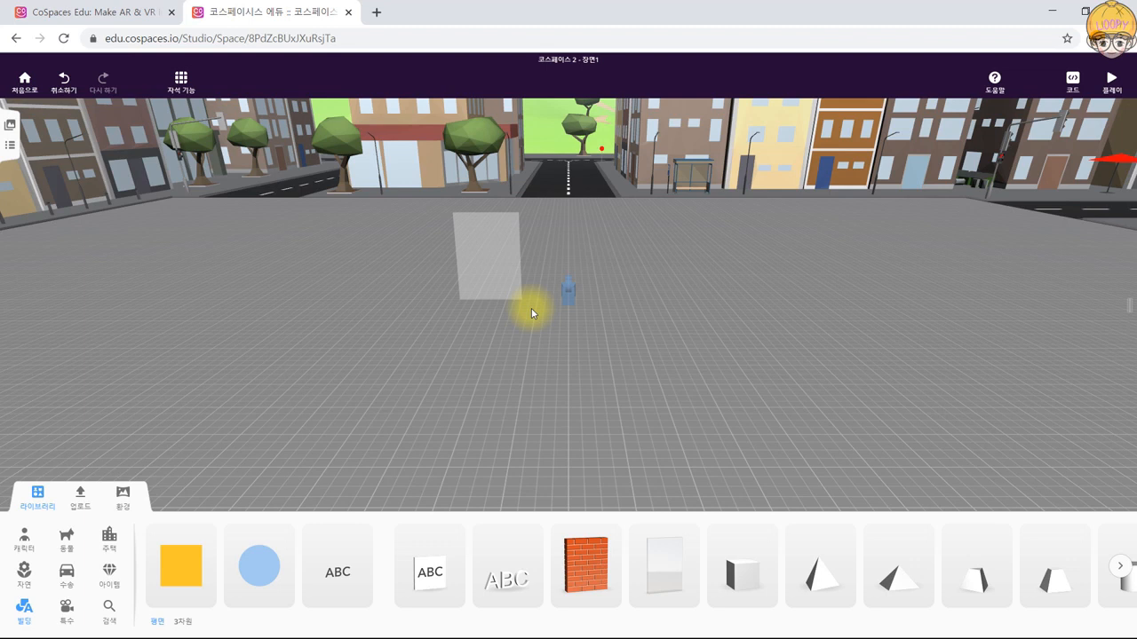
{"action": "scroll", "coordinate": [496, 255], "scroll_direction": "up", "scroll_amount": 5}
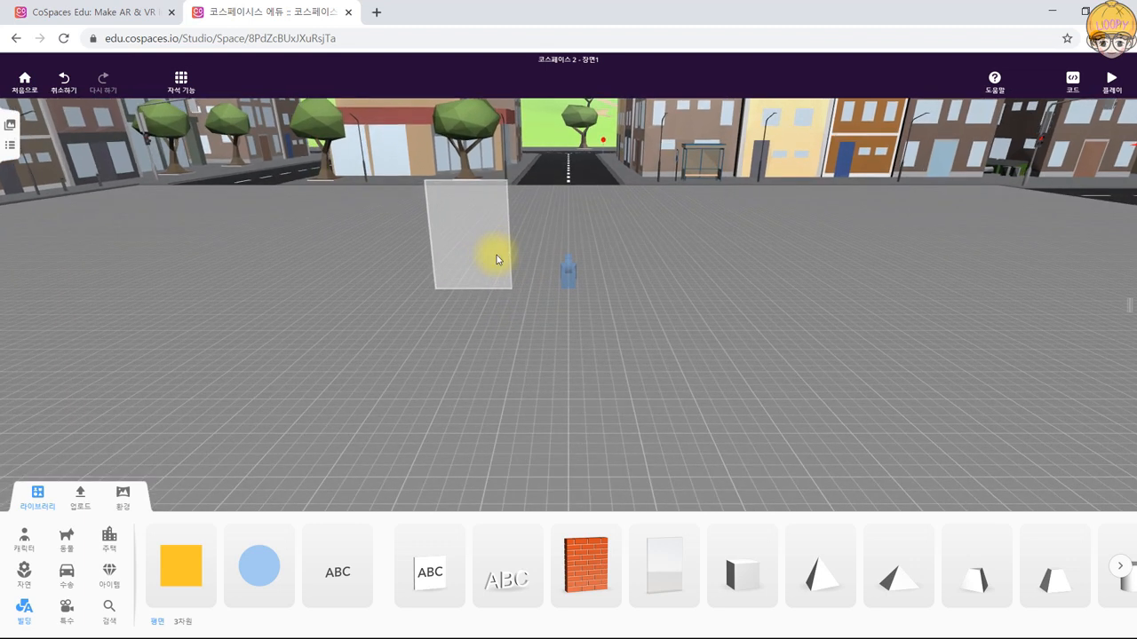
{"action": "left_click_drag", "start_coordinate": [340, 347], "coordinate": [367, 322]}
{"action": "double_click", "coordinate": [419, 214]}
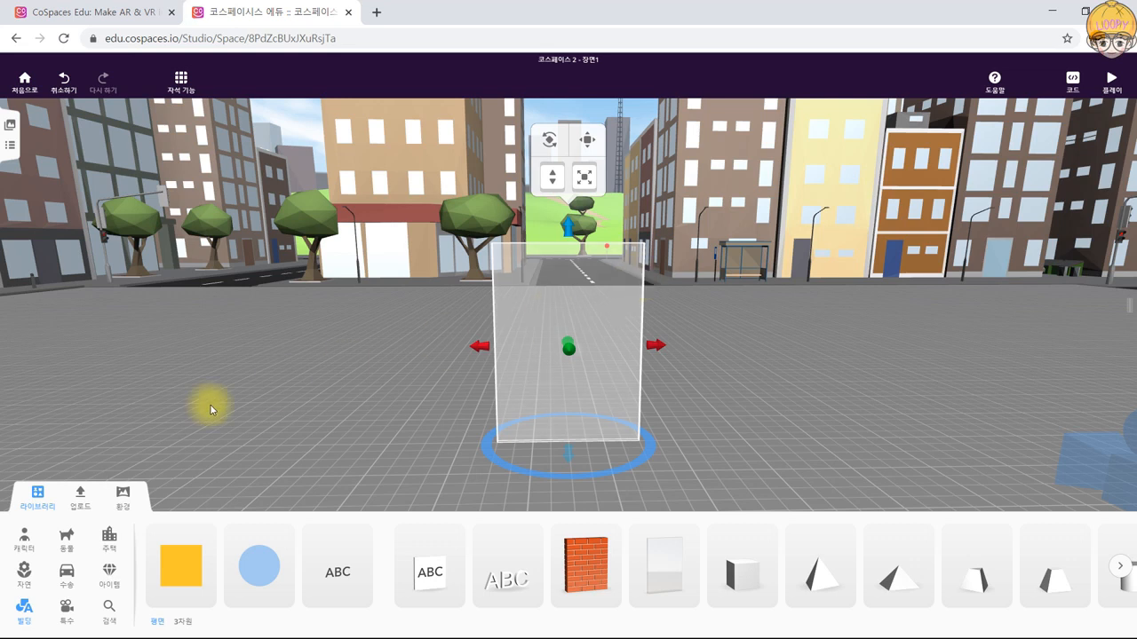
Upload the video file 영상1.mp4 from the desktop.
{"action": "left_click", "coordinate": [81, 506]}
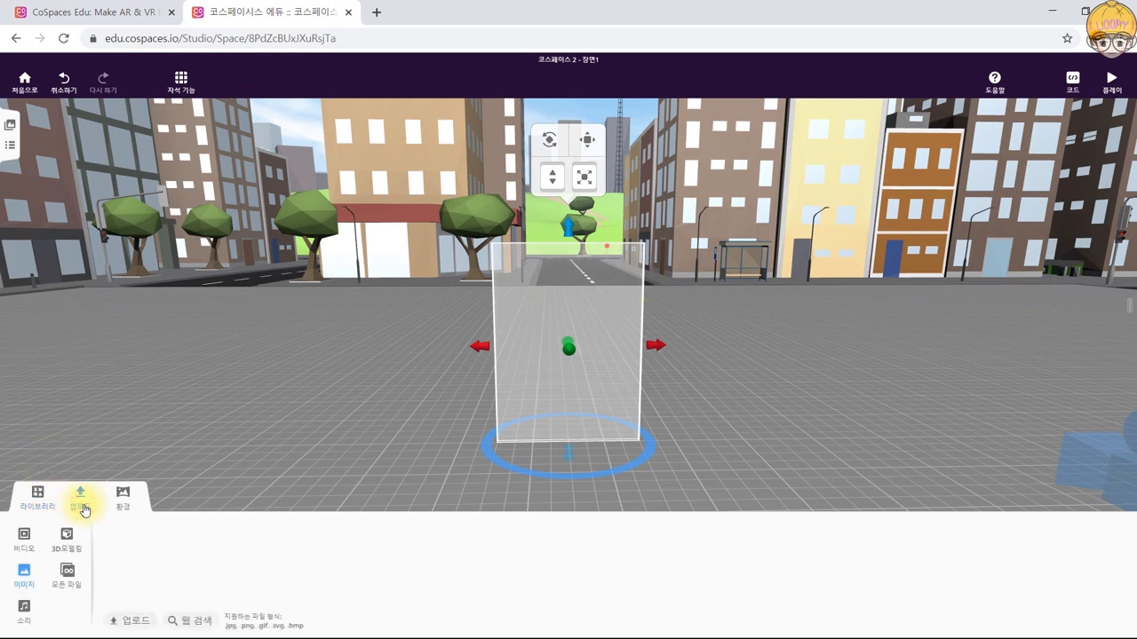
{"action": "left_click", "coordinate": [28, 539]}
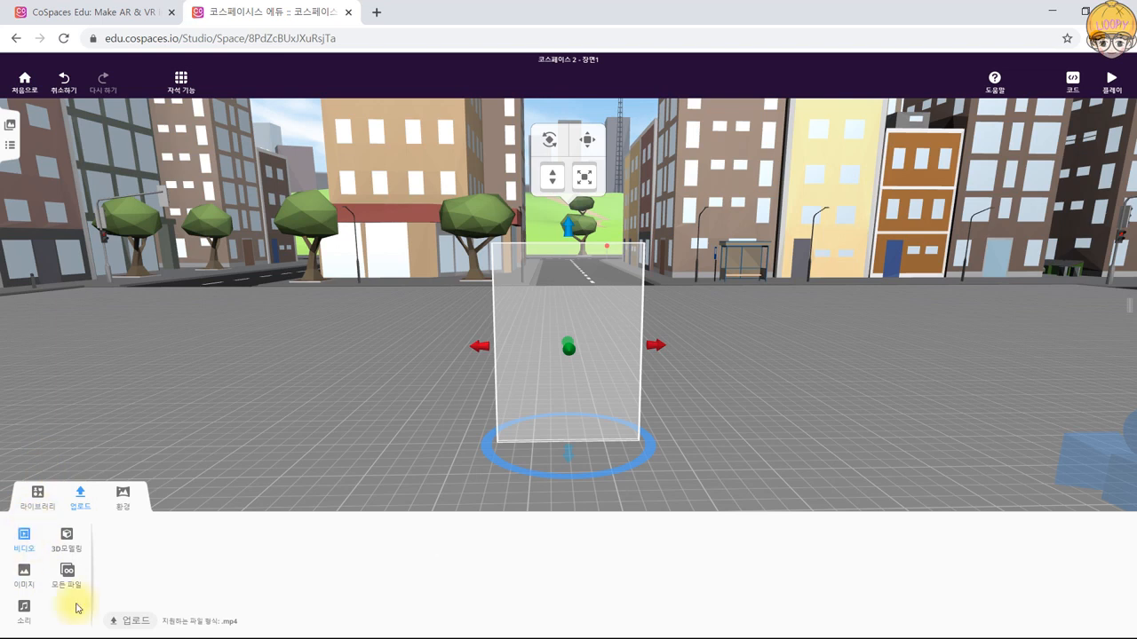
{"action": "left_click", "coordinate": [120, 625]}
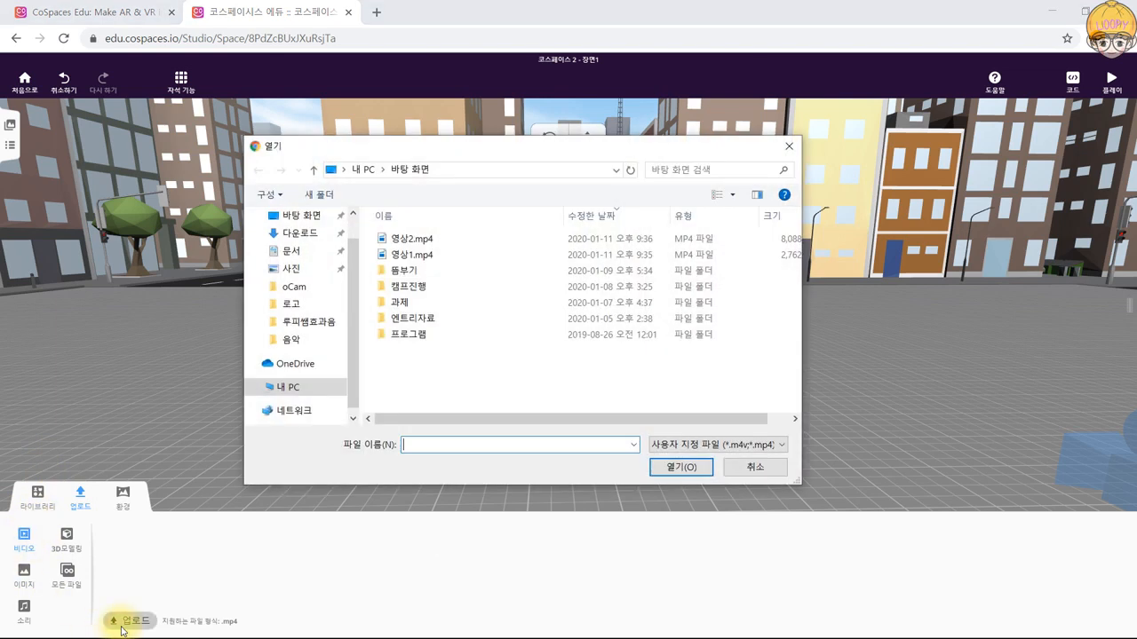
{"action": "left_click", "coordinate": [427, 255]}
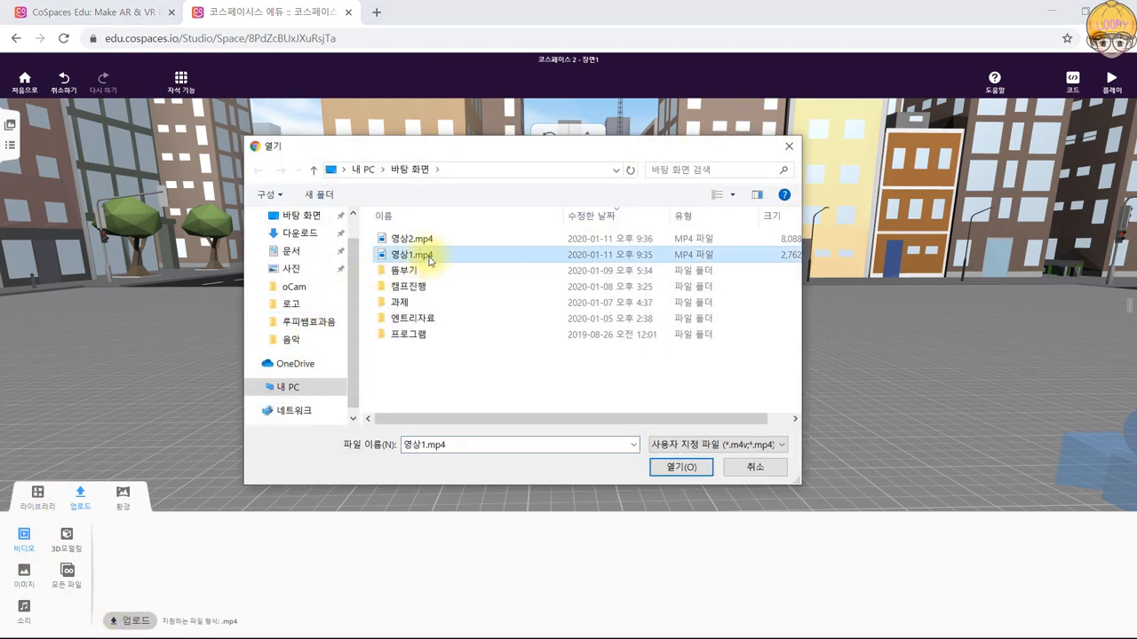
{"action": "left_click", "coordinate": [670, 467]}
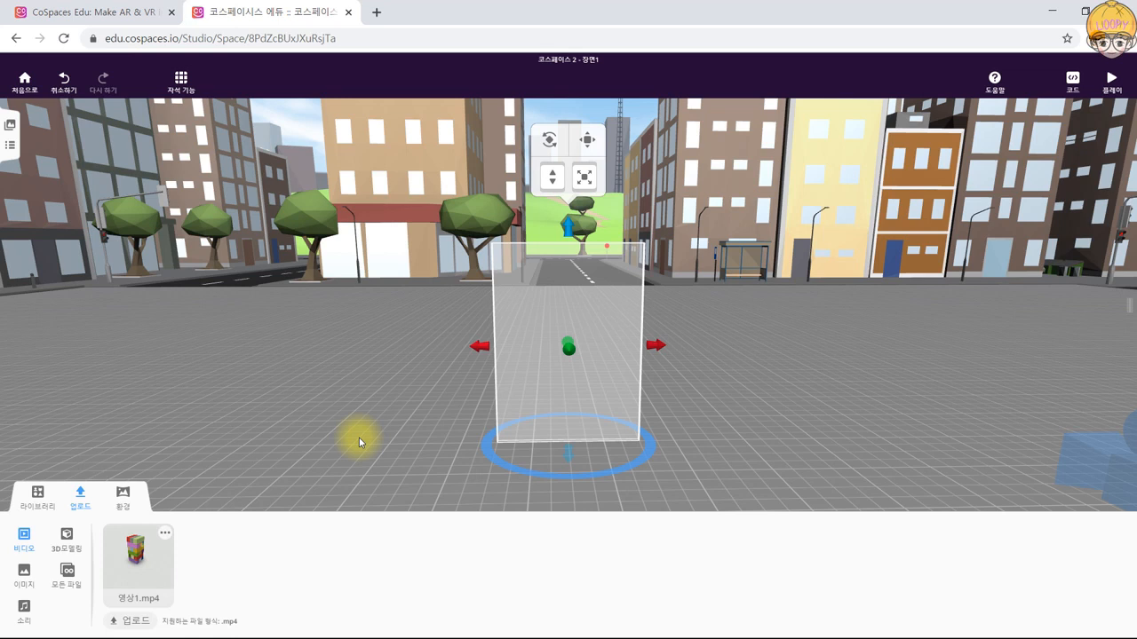
Place the uploaded video 영상1.mp4 on the ground in front of the glass wall.
{"action": "left_click_drag", "start_coordinate": [131, 567], "coordinate": [562, 461]}
{"action": "left_click", "coordinate": [83, 496]}
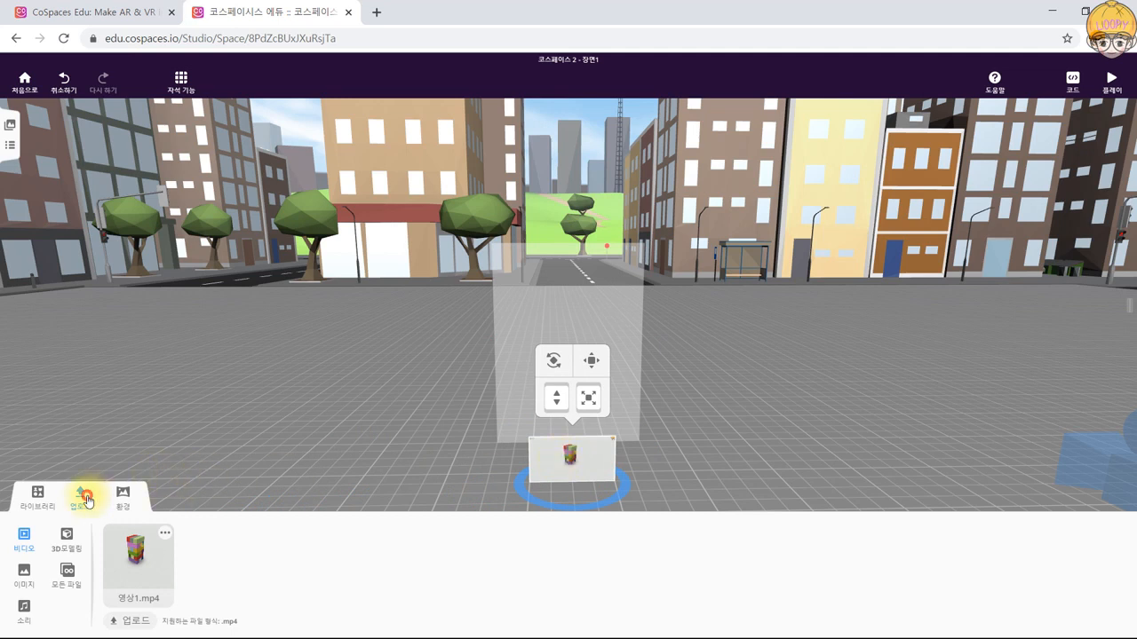
{"action": "mouse_move", "coordinate": [571, 457]}
{"action": "left_mouse_down"}
{"action": "mouse_move", "coordinate": [579, 337]}
{"action": "mouse_move", "coordinate": [572, 459]}
{"action": "left_mouse_up"}
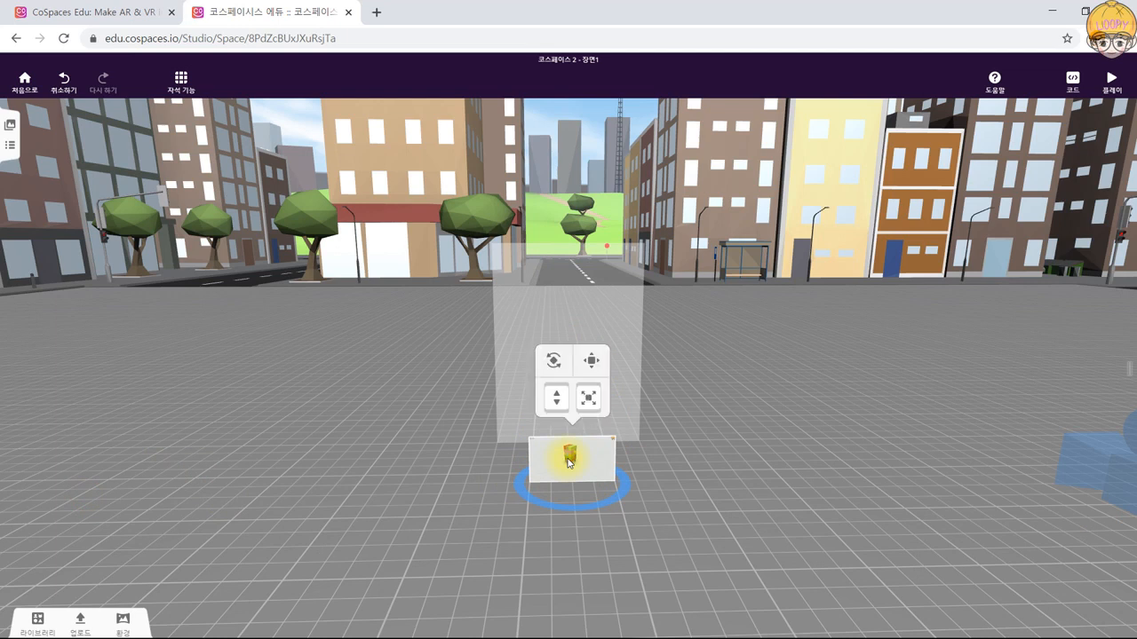
Enable snapping to items (아이템에 붙이기) and attach the video to the upper part of the glass wall.
{"action": "left_click", "coordinate": [181, 80]}
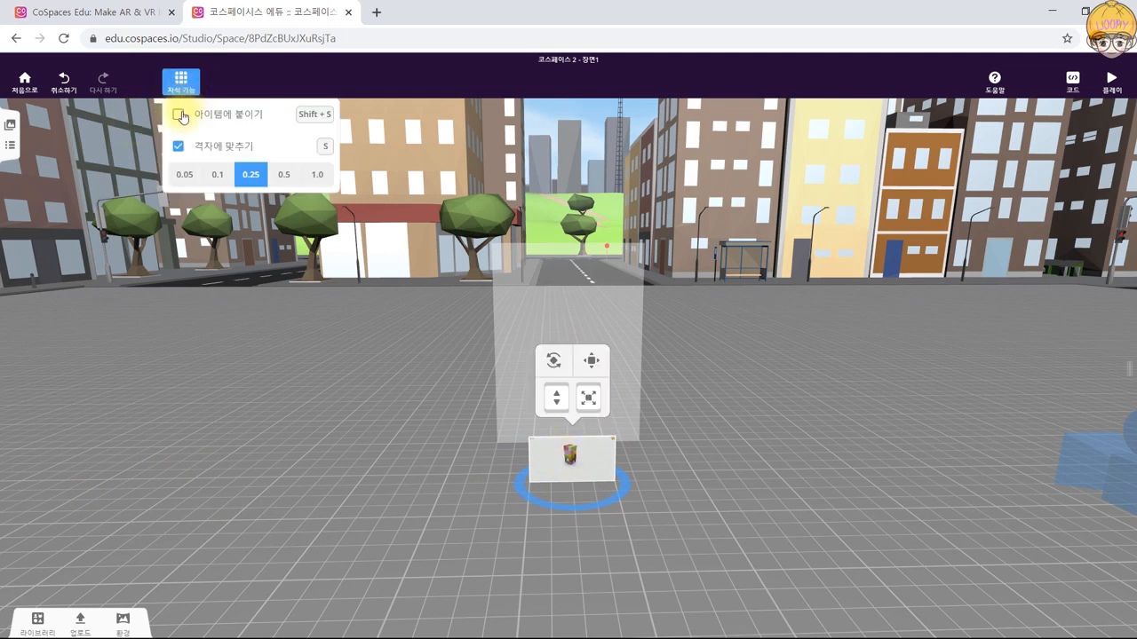
{"action": "left_click", "coordinate": [568, 457]}
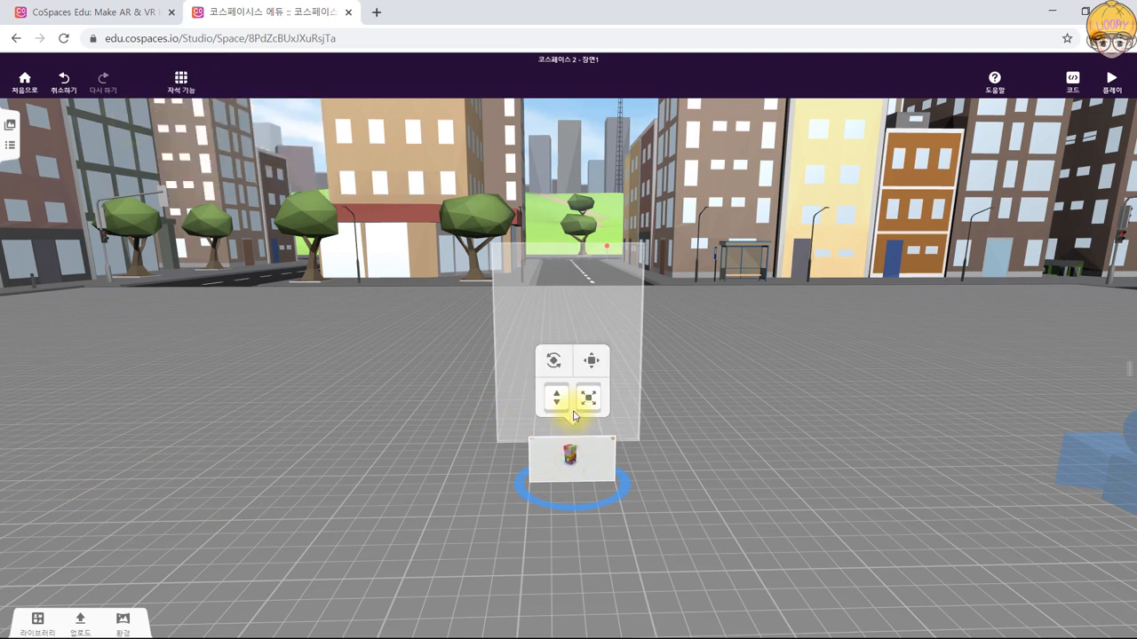
{"action": "left_click_drag", "start_coordinate": [551, 482], "coordinate": [569, 280]}
{"action": "left_click", "coordinate": [583, 209]}
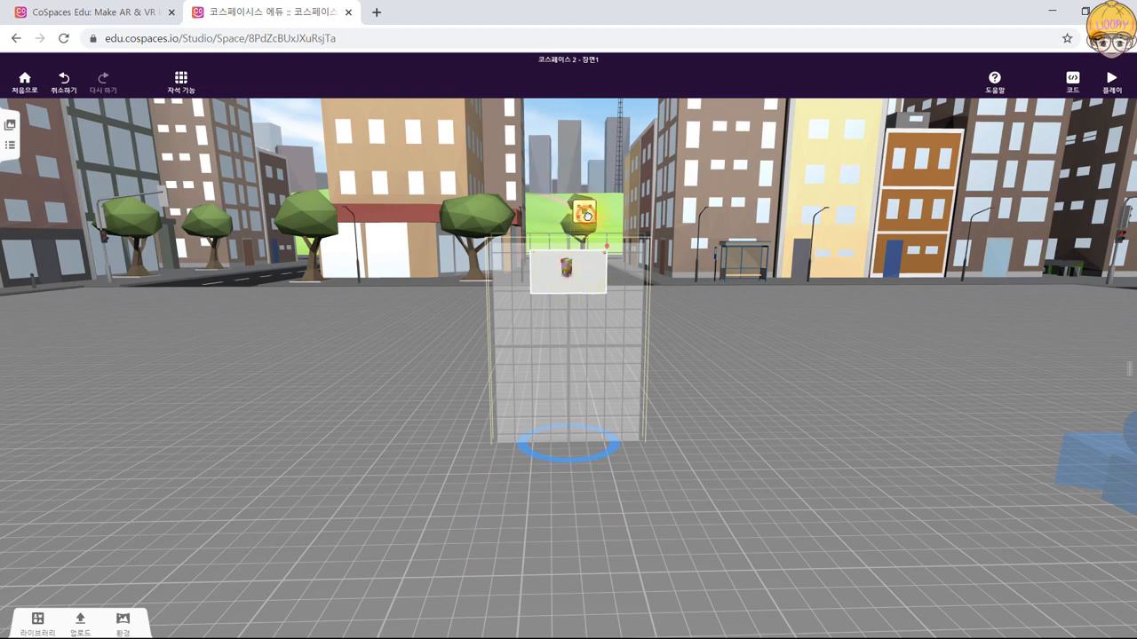
Enlarge the attached video to nearly the glass wall's full width and align it within the wall's upper part.
{"action": "mouse_move", "coordinate": [593, 199]}
{"action": "left_mouse_down"}
{"action": "mouse_move", "coordinate": [586, 179]}
{"action": "mouse_move", "coordinate": [588, 192]}
{"action": "left_mouse_up"}
{"action": "left_click_drag", "start_coordinate": [612, 269], "coordinate": [612, 288]}
{"action": "left_click", "coordinate": [734, 359]}
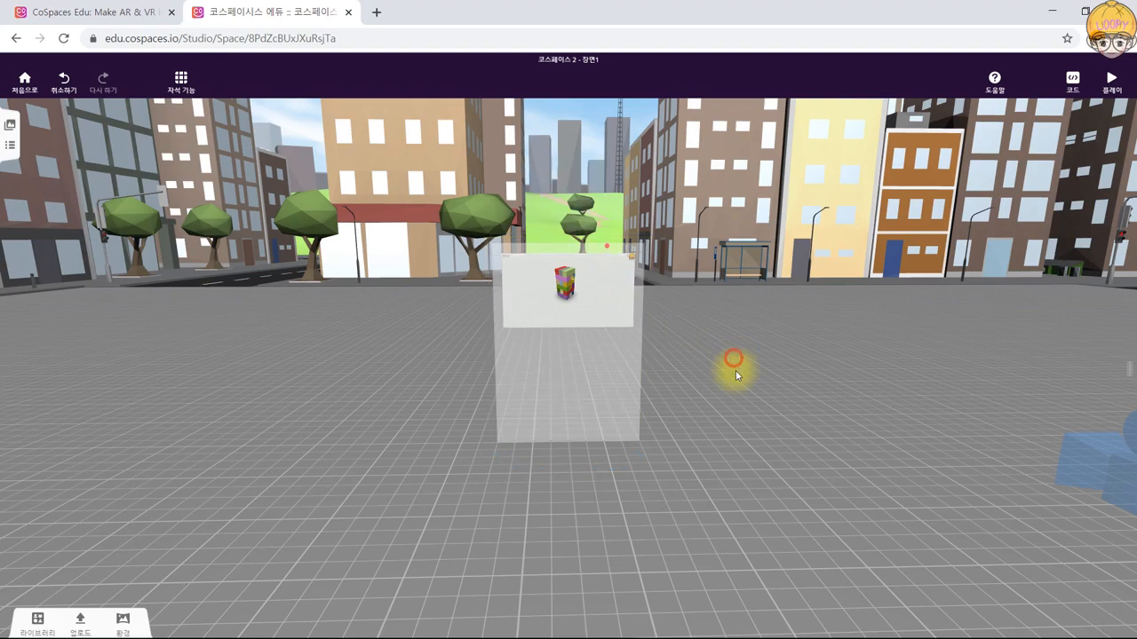
Add a flat text item from the building items and attach it to the glass wall below the video.
{"action": "left_click_drag", "start_coordinate": [370, 488], "coordinate": [430, 438]}
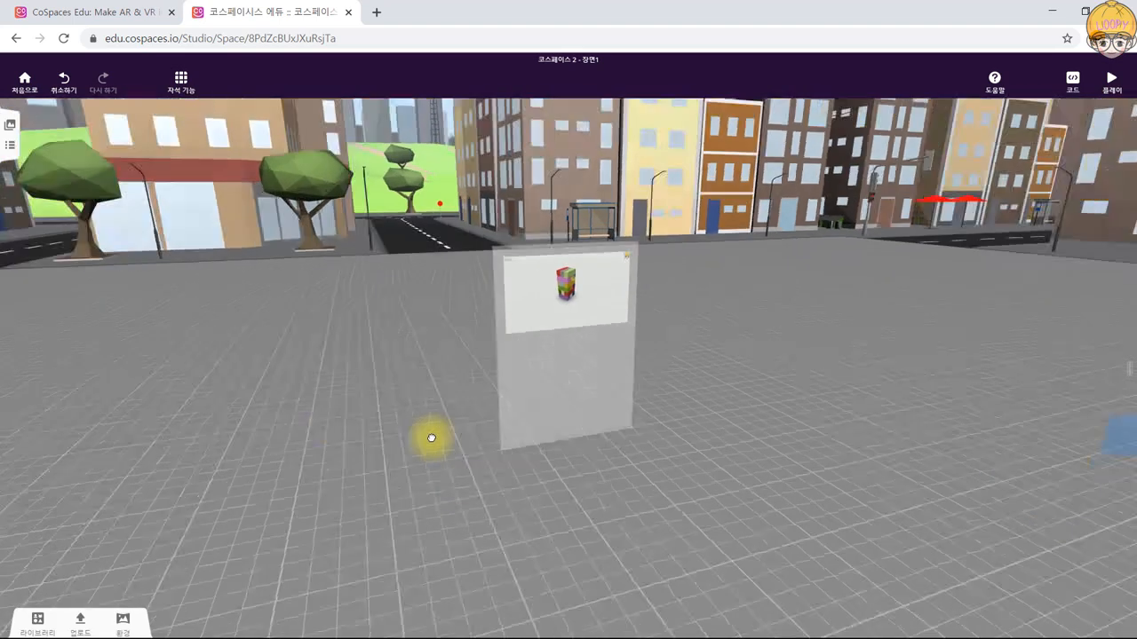
{"action": "left_click_drag", "start_coordinate": [738, 450], "coordinate": [692, 436]}
{"action": "scroll", "coordinate": [571, 289], "scroll_direction": "up", "scroll_amount": 5}
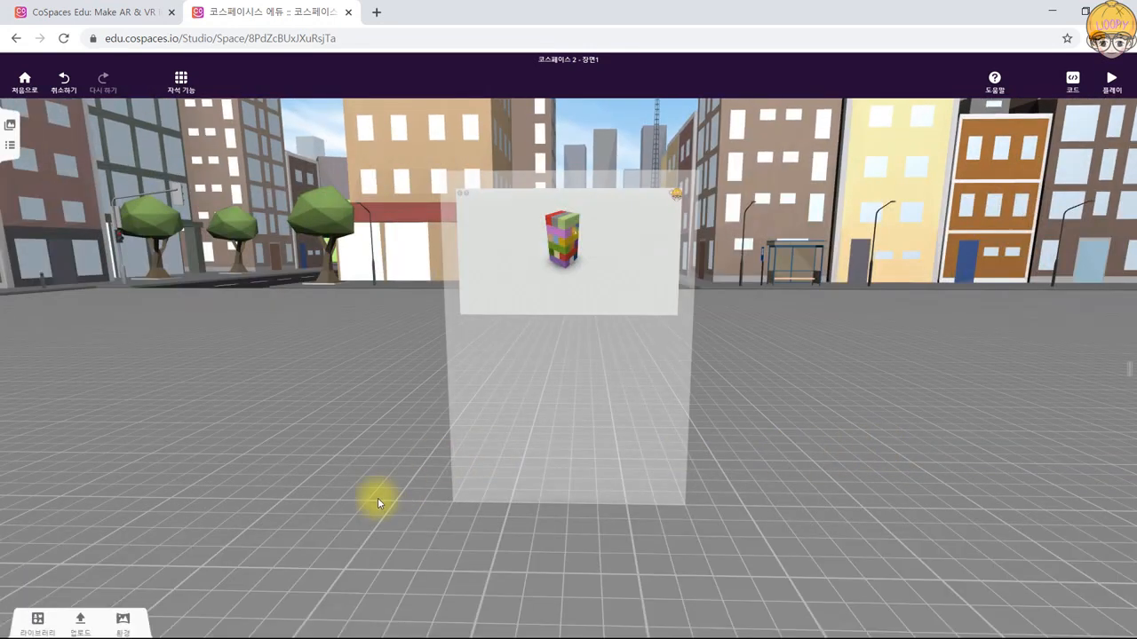
{"action": "left_click", "coordinate": [30, 624]}
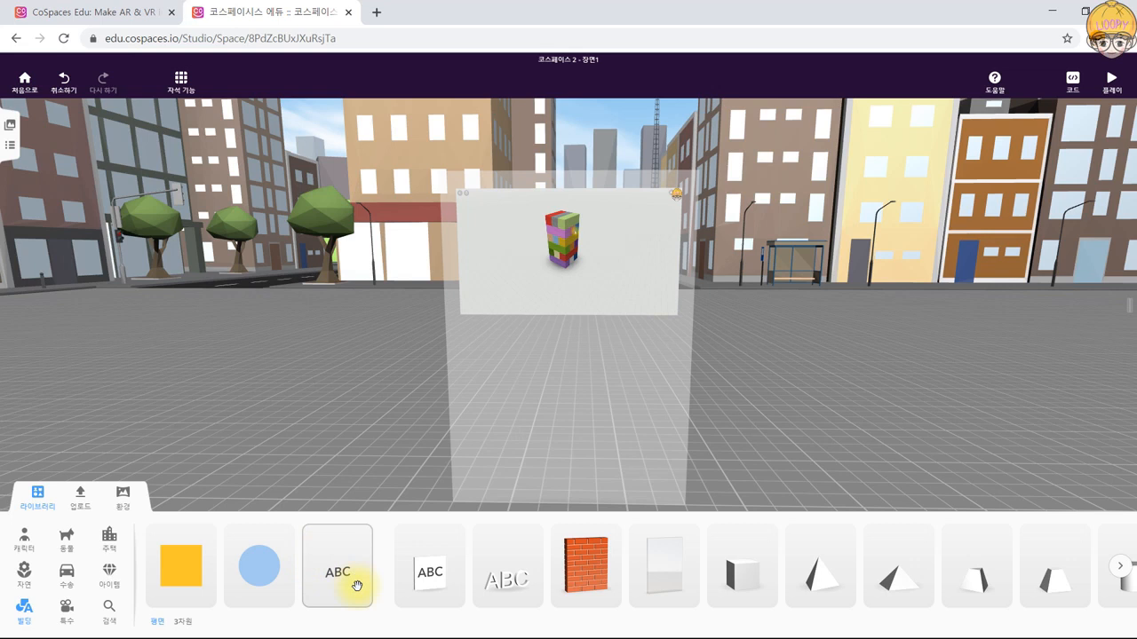
{"action": "left_click_drag", "start_coordinate": [346, 578], "coordinate": [565, 401]}
{"action": "left_click_drag", "start_coordinate": [581, 318], "coordinate": [586, 299]}
{"action": "left_click_drag", "start_coordinate": [574, 406], "coordinate": [571, 412]}
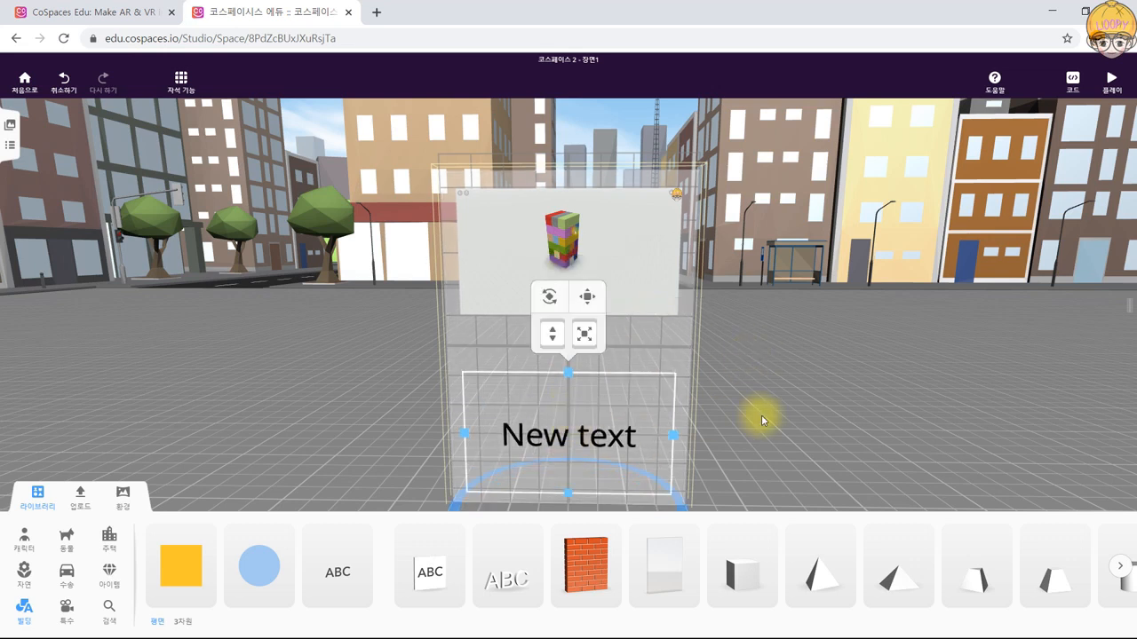
{"action": "left_click", "coordinate": [38, 496]}
Set the text item's caption to "가상현실에서 젠가를 친구들과 함께 할 수 있어요." and reduce its size to 24.
{"action": "right_click", "coordinate": [530, 444]}
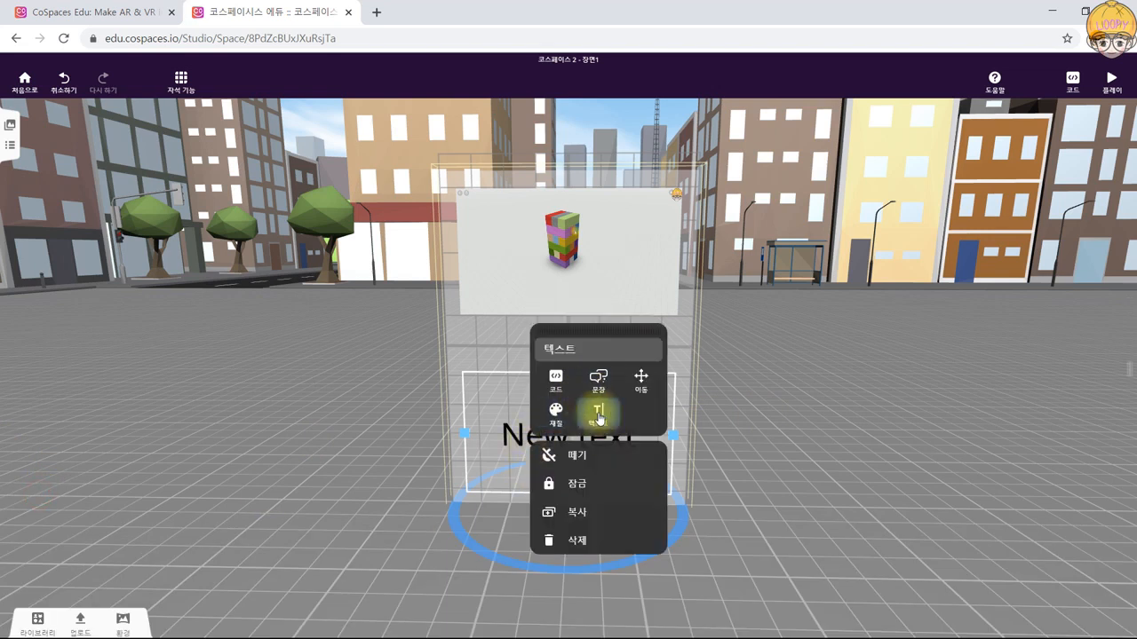
{"action": "left_click", "coordinate": [599, 414]}
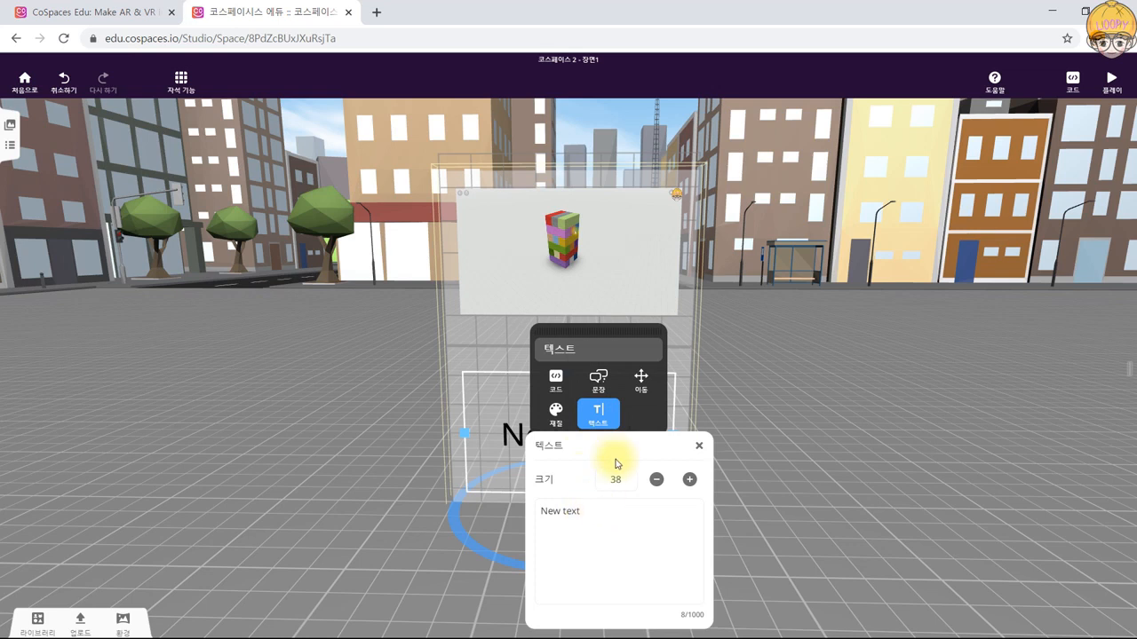
{"action": "left_click_drag", "start_coordinate": [598, 362], "coordinate": [791, 132]}
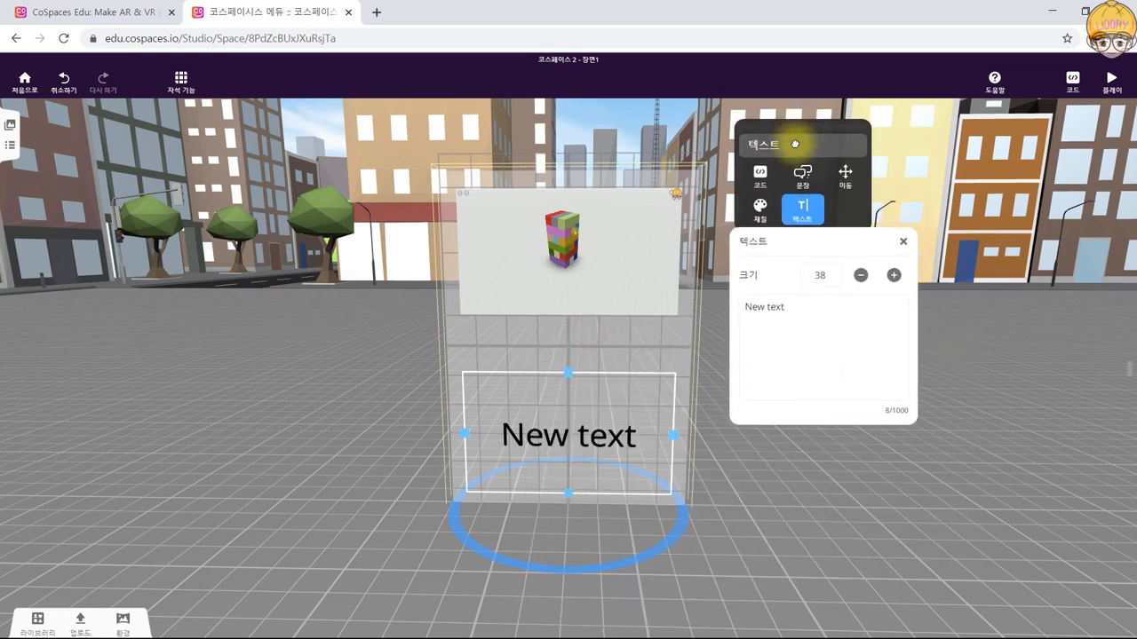
{"action": "left_click", "coordinate": [806, 339]}
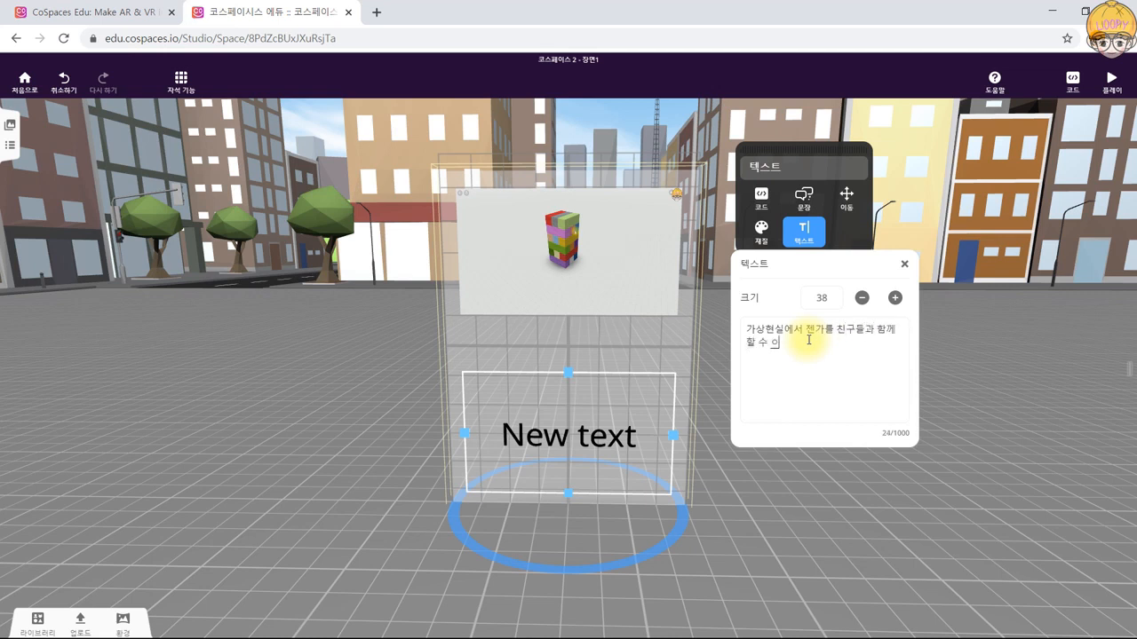
{"action": "left_click", "coordinate": [861, 299]}
{"action": "left_click", "coordinate": [862, 298]}
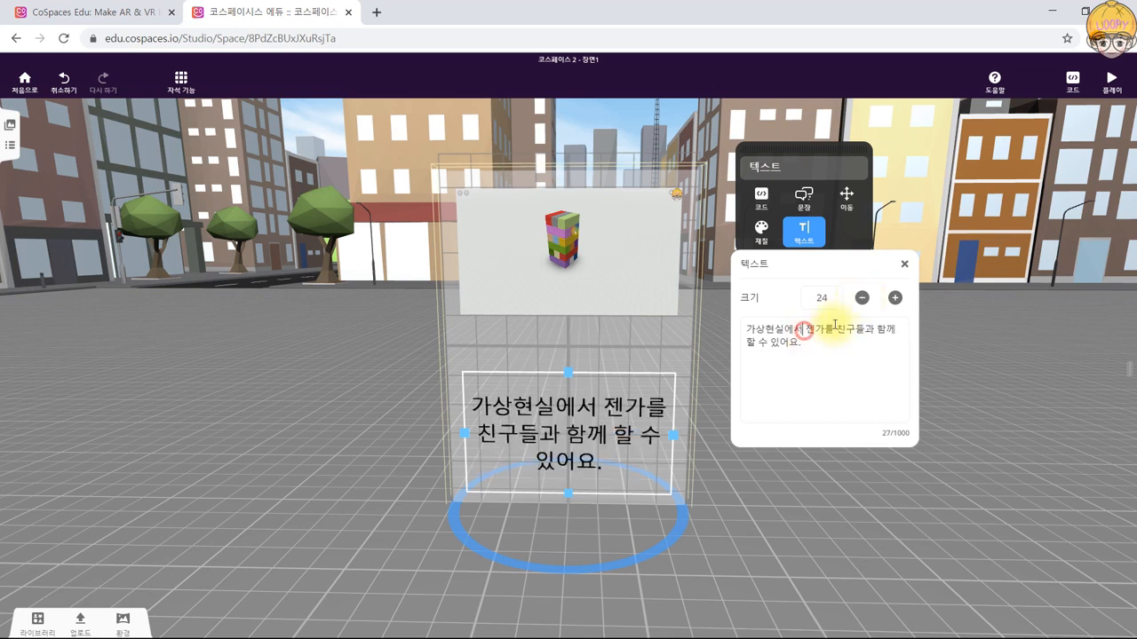
Break the caption into three lines after 가상현실에서 and 친구들과, and adjust its font size to fit the glass wall.
{"action": "key", "text": "Return"}
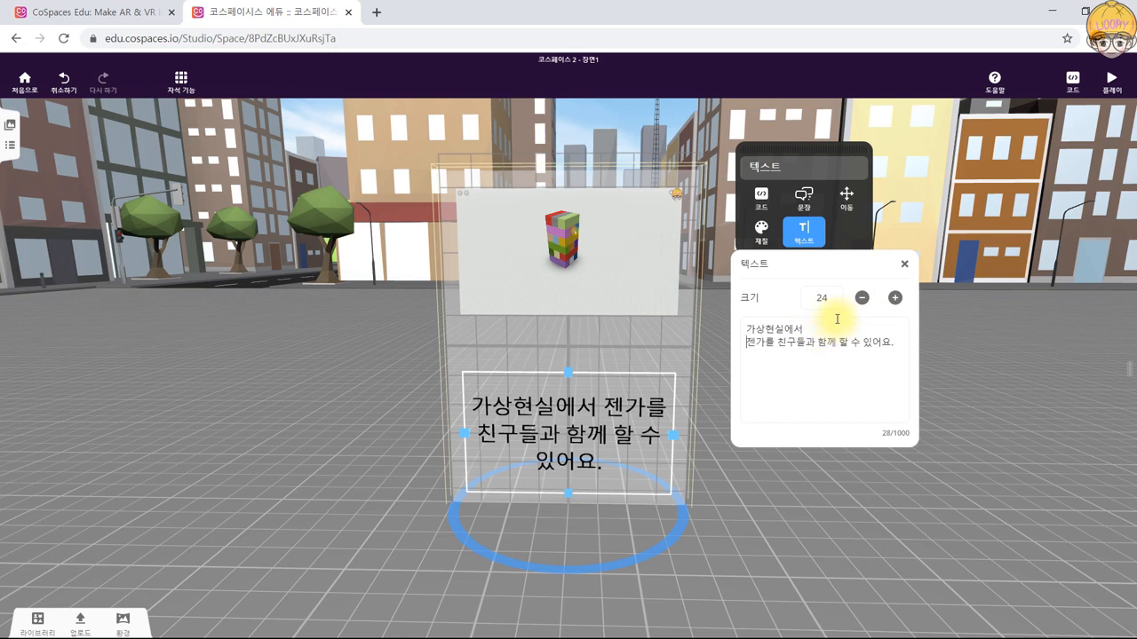
{"action": "key", "text": "Return"}
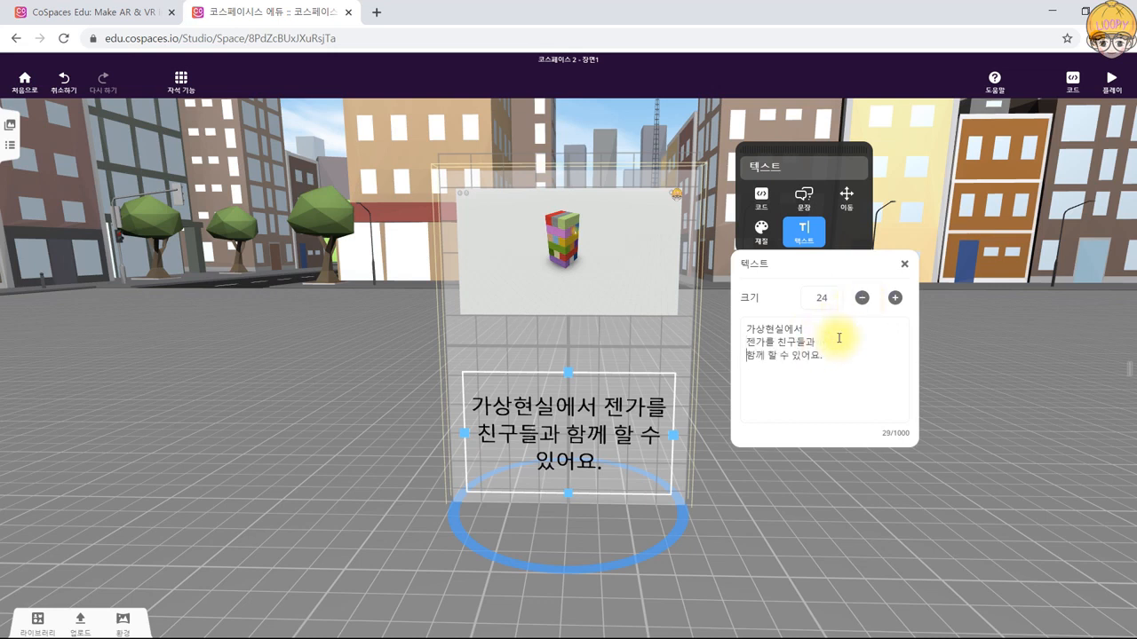
{"action": "left_click", "coordinate": [860, 299]}
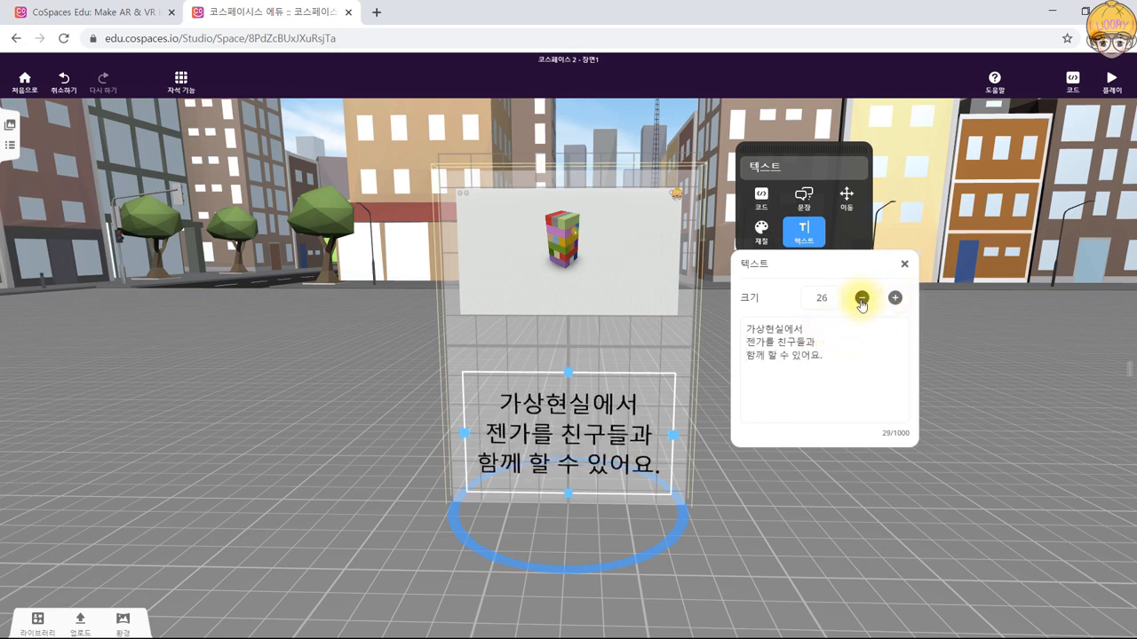
{"action": "left_click", "coordinate": [860, 299]}
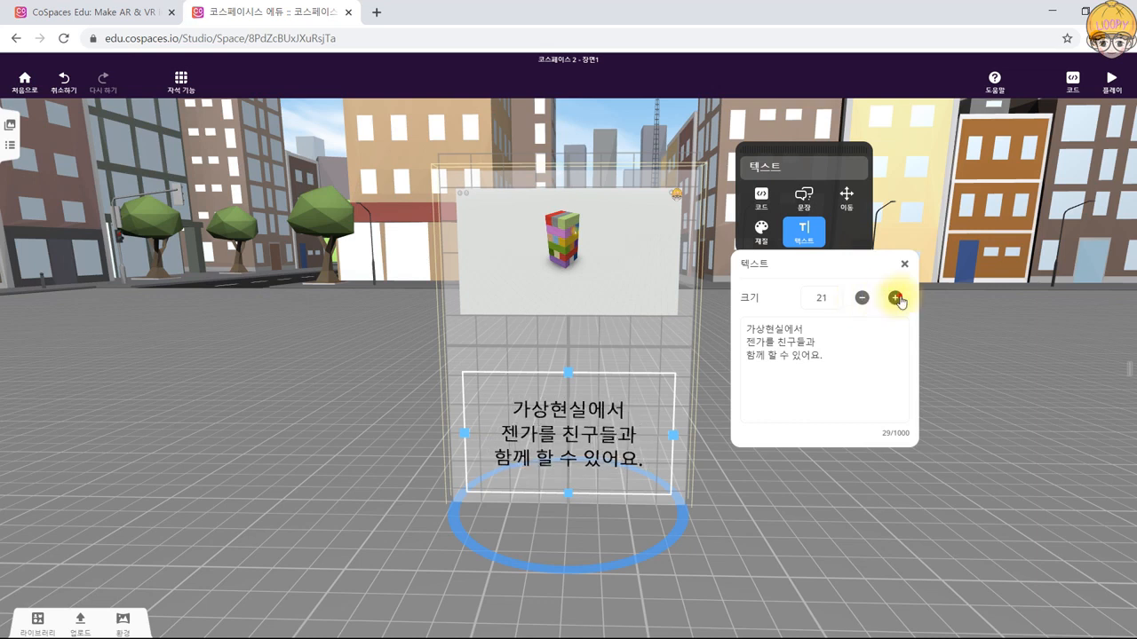
{"action": "left_click", "coordinate": [895, 298]}
{"action": "left_click", "coordinate": [904, 264]}
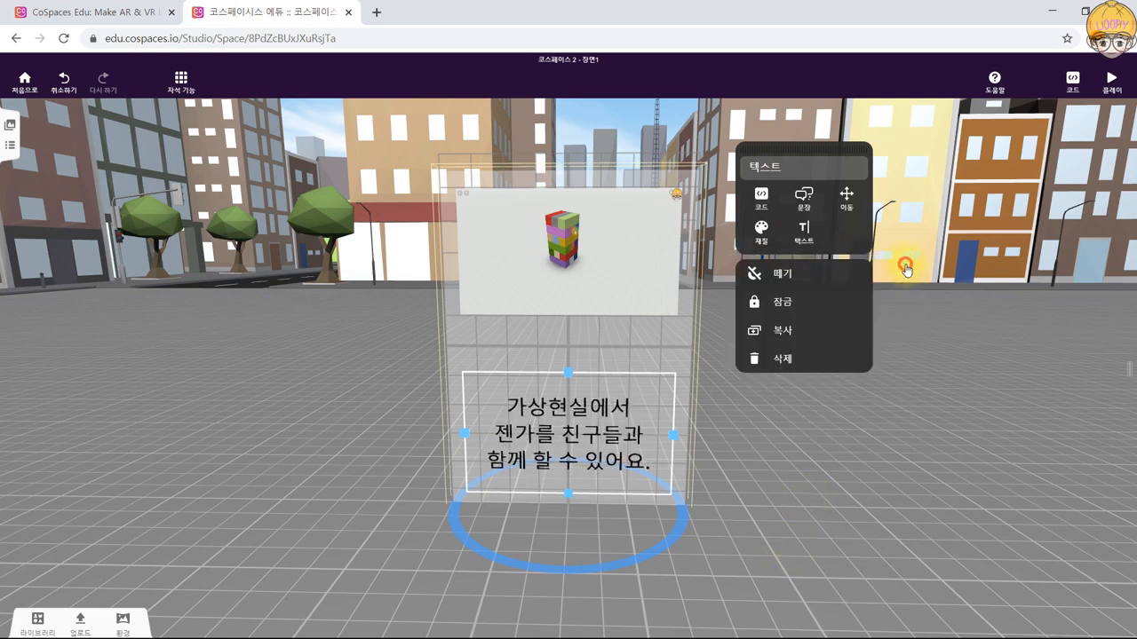
{"action": "left_click", "coordinate": [724, 552]}
{"action": "mouse_move", "coordinate": [307, 500]}
{"action": "left_mouse_down"}
{"action": "mouse_move", "coordinate": [373, 525]}
{"action": "mouse_move", "coordinate": [601, 523]}
{"action": "mouse_move", "coordinate": [720, 513]}
{"action": "mouse_move", "coordinate": [787, 491]}
{"action": "mouse_move", "coordinate": [690, 533]}
{"action": "mouse_move", "coordinate": [367, 489]}
{"action": "mouse_move", "coordinate": [314, 469]}
{"action": "mouse_move", "coordinate": [321, 497]}
{"action": "left_mouse_up"}
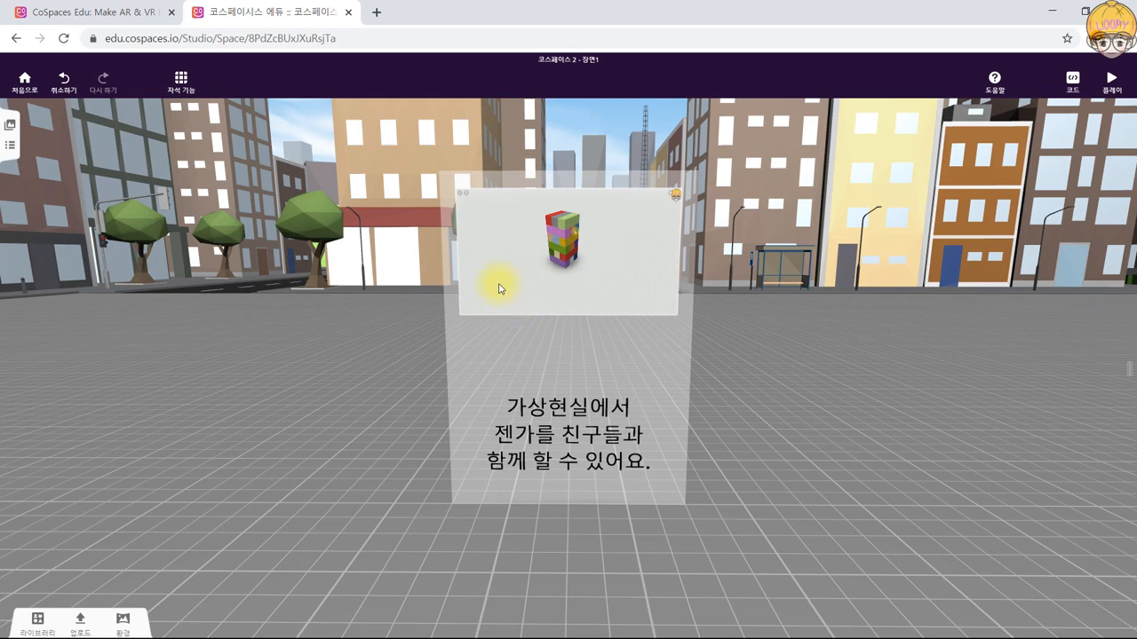
Turn off automatic playback (자동 플레이) for the attached video 영상1.mp4 and open its code settings.
{"action": "left_click", "coordinate": [493, 239]}
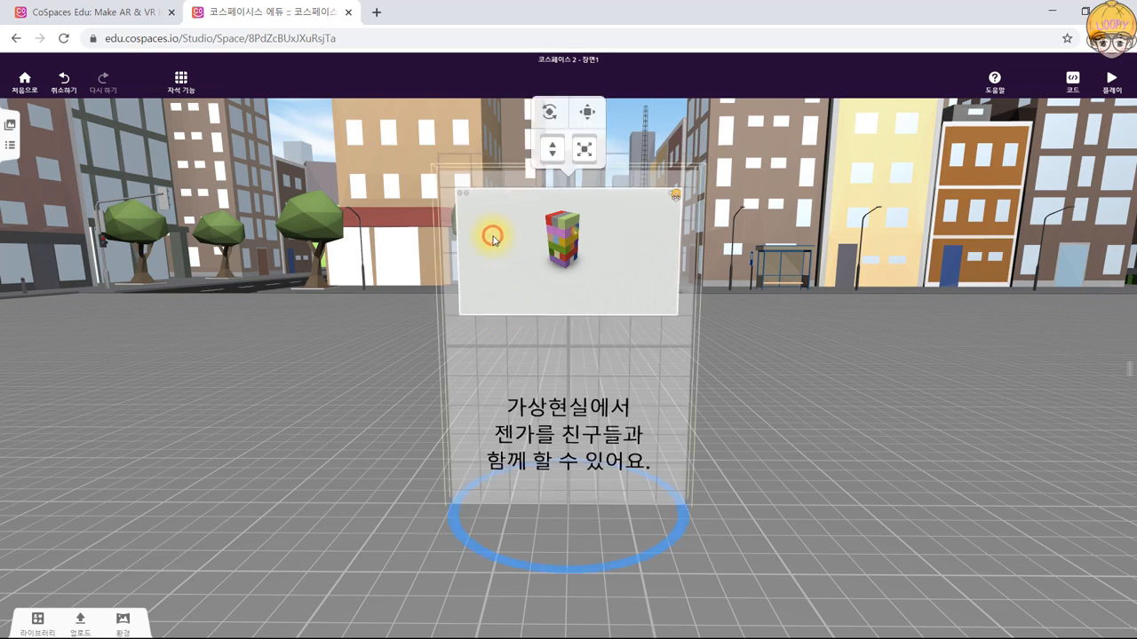
{"action": "right_click", "coordinate": [543, 229]}
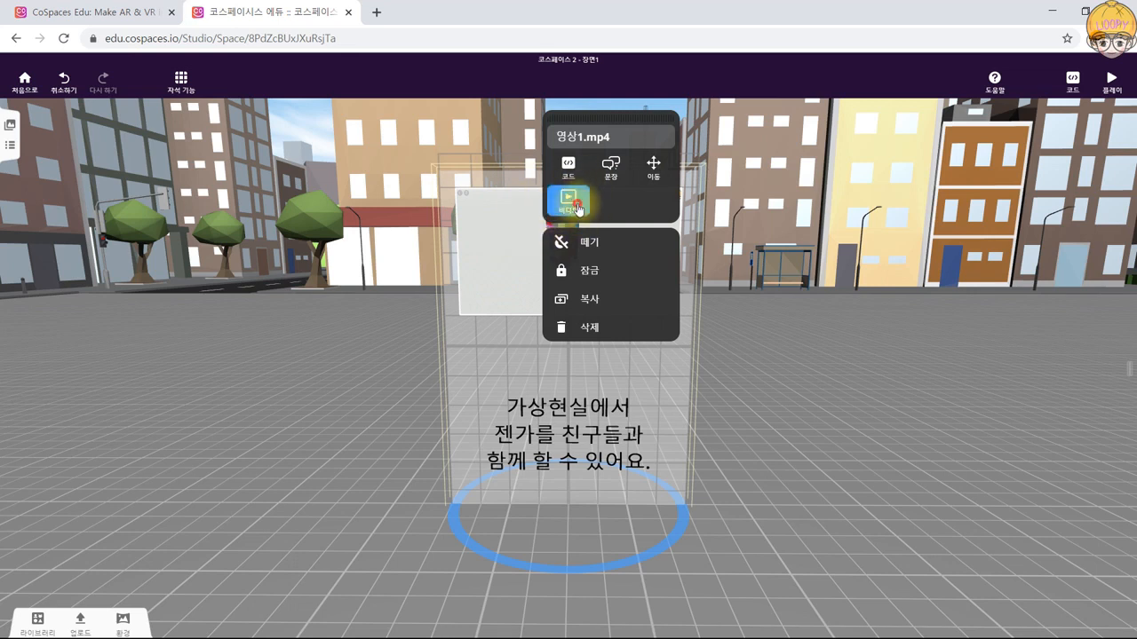
{"action": "left_click", "coordinate": [578, 210]}
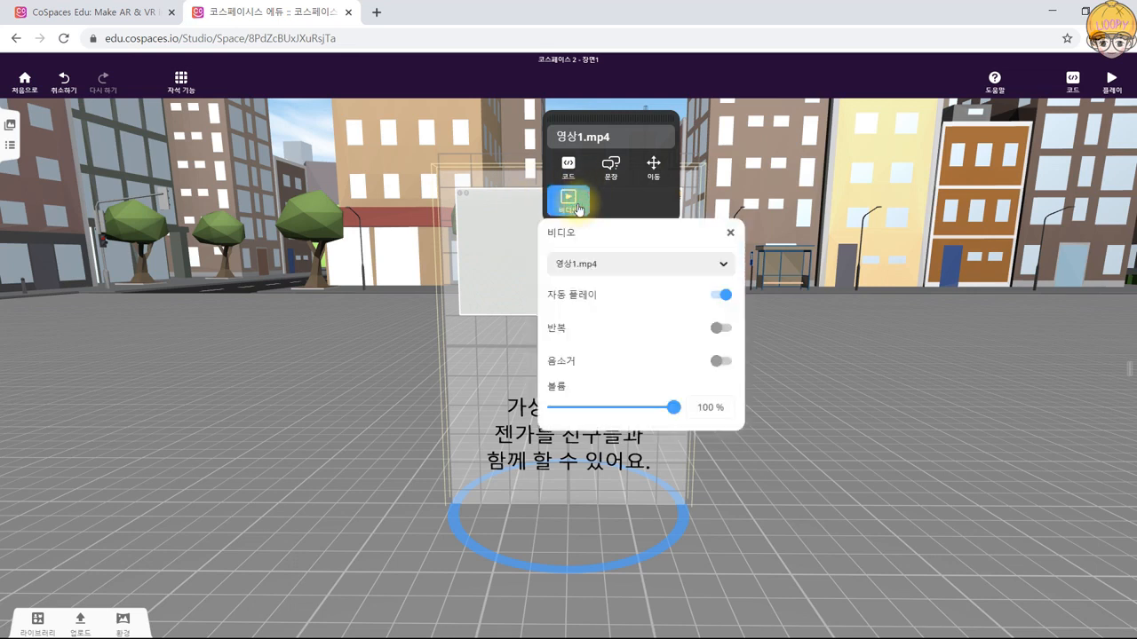
{"action": "left_click", "coordinate": [720, 298]}
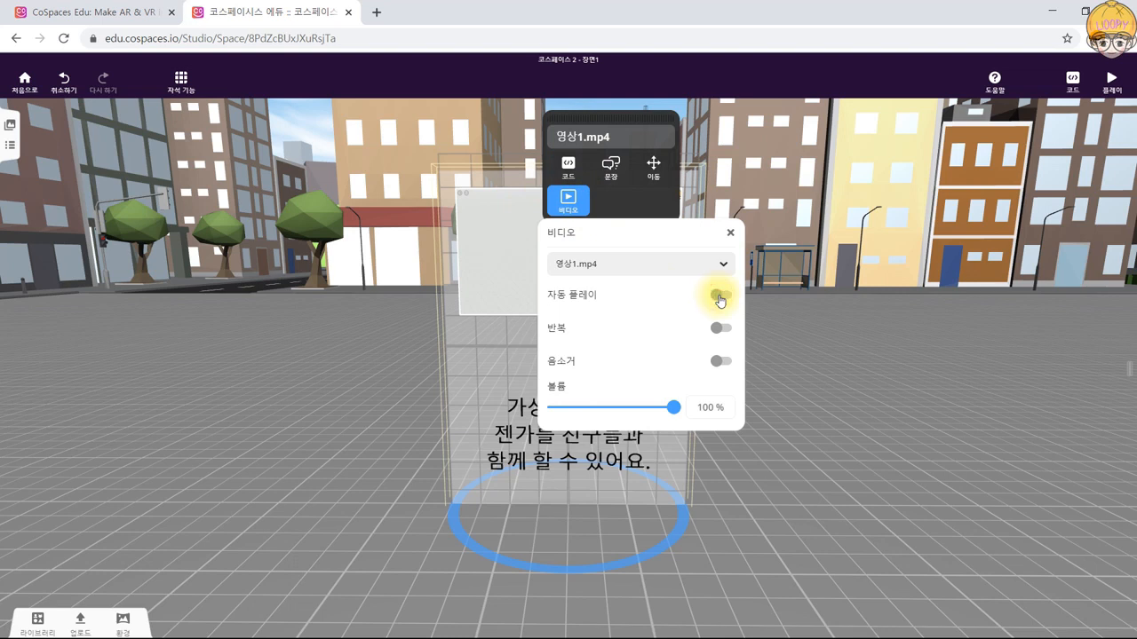
{"action": "left_click", "coordinate": [588, 135]}
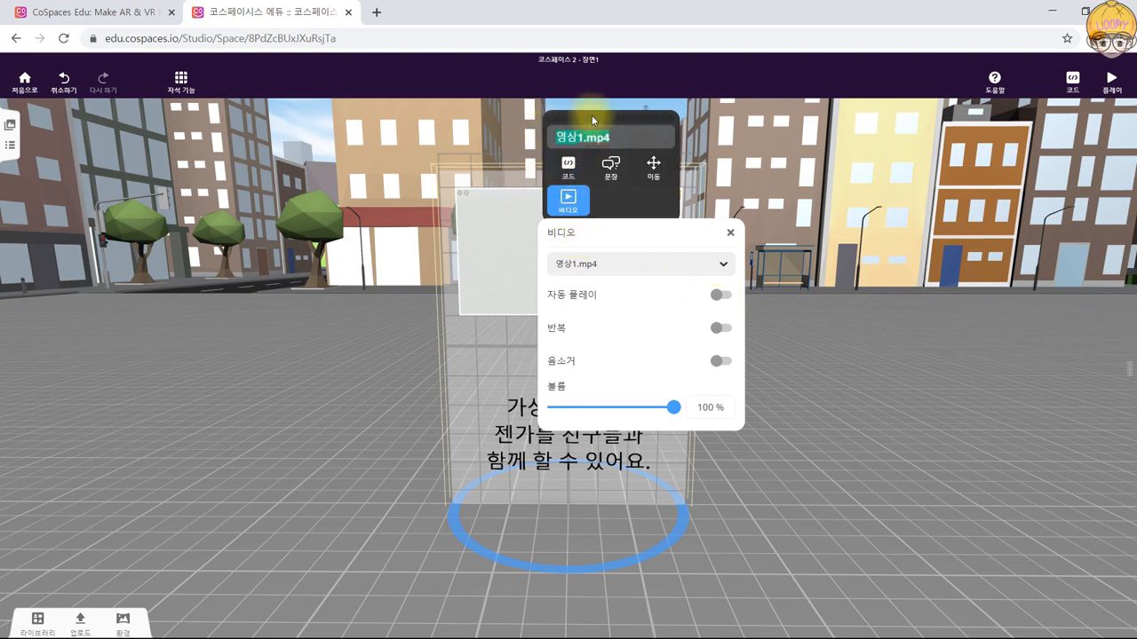
{"action": "left_click", "coordinate": [568, 166]}
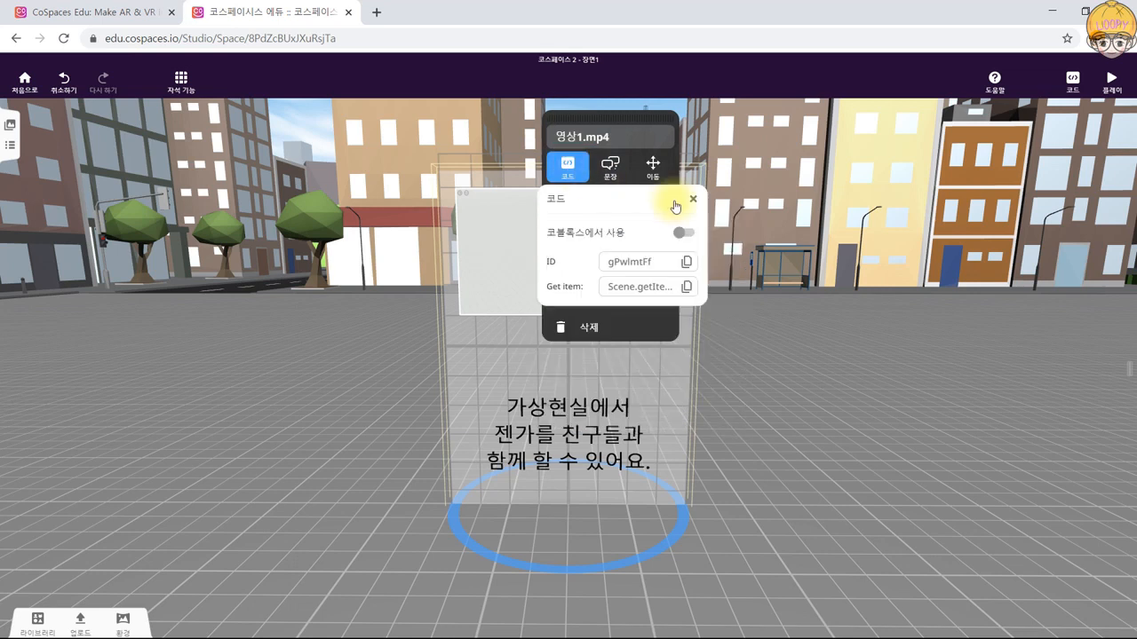
{"action": "left_click", "coordinate": [910, 424]}
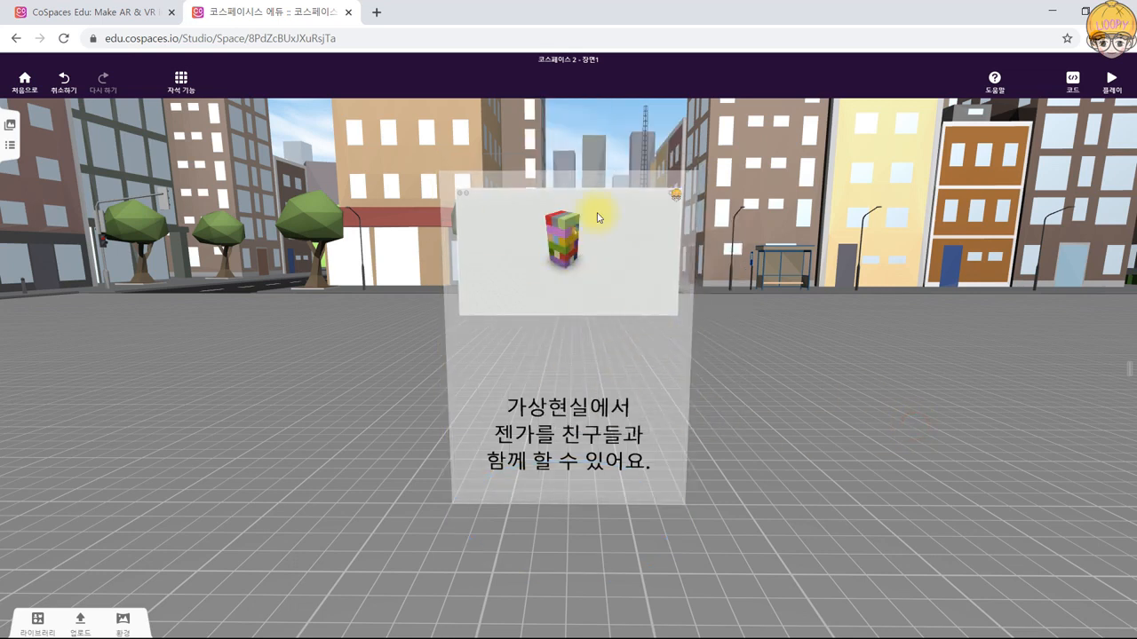
Place two cylinders from the 3D building items on the ground in front of the glass wall.
{"action": "left_click", "coordinate": [43, 625]}
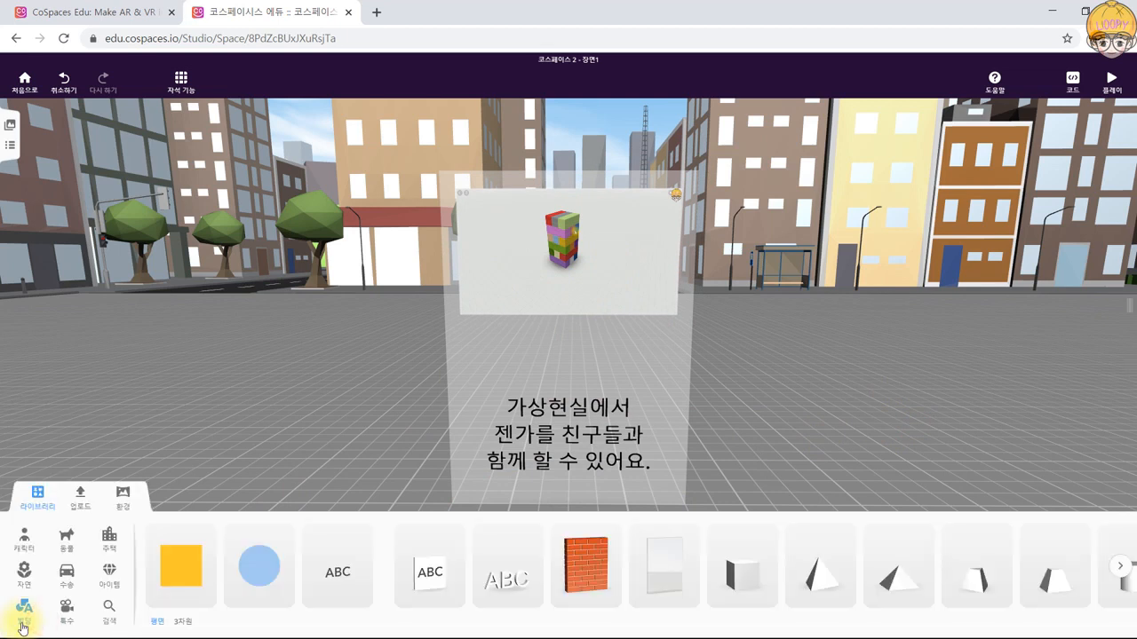
{"action": "left_click", "coordinate": [1121, 572]}
{"action": "left_click", "coordinate": [1120, 571]}
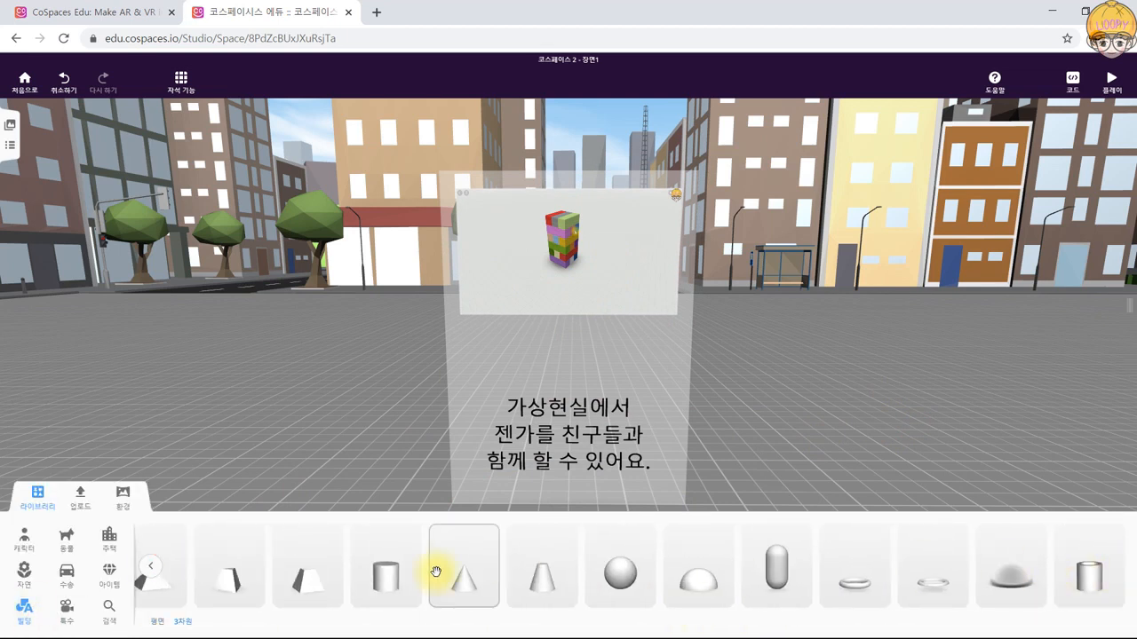
{"action": "left_click_drag", "start_coordinate": [380, 589], "coordinate": [470, 553]}
{"action": "left_click_drag", "start_coordinate": [381, 575], "coordinate": [378, 542]}
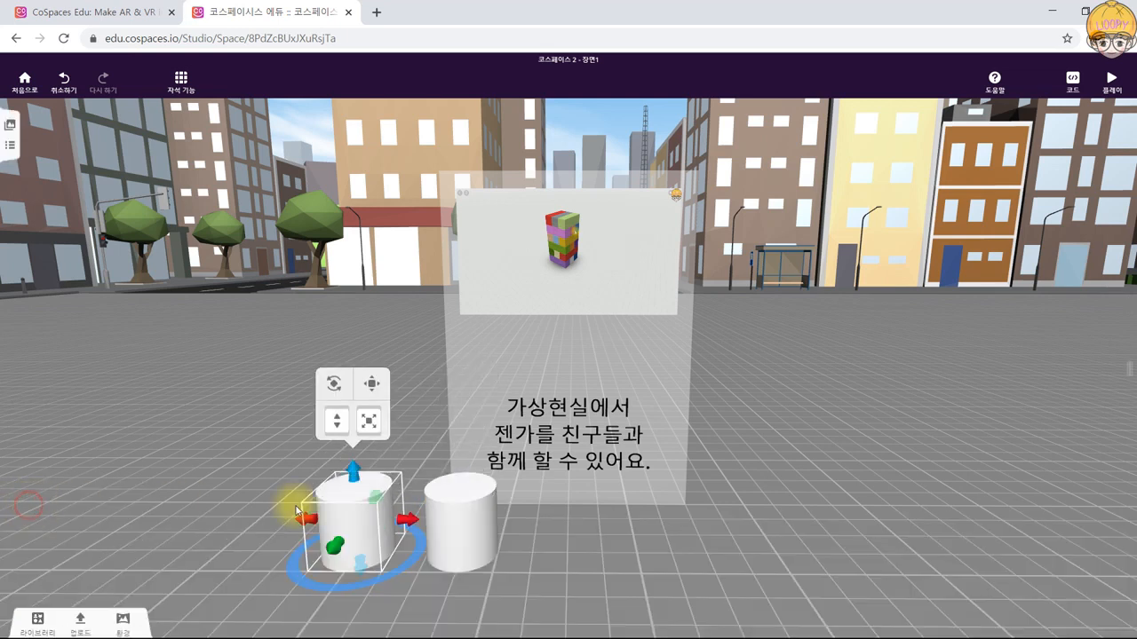
Attach one cylinder to the glass wall as a small button just below the video's right corner.
{"action": "left_click", "coordinate": [470, 555]}
{"action": "left_click_drag", "start_coordinate": [484, 519], "coordinate": [646, 358]}
{"action": "left_click_drag", "start_coordinate": [651, 256], "coordinate": [650, 290]}
{"action": "left_click_drag", "start_coordinate": [649, 365], "coordinate": [679, 352]}
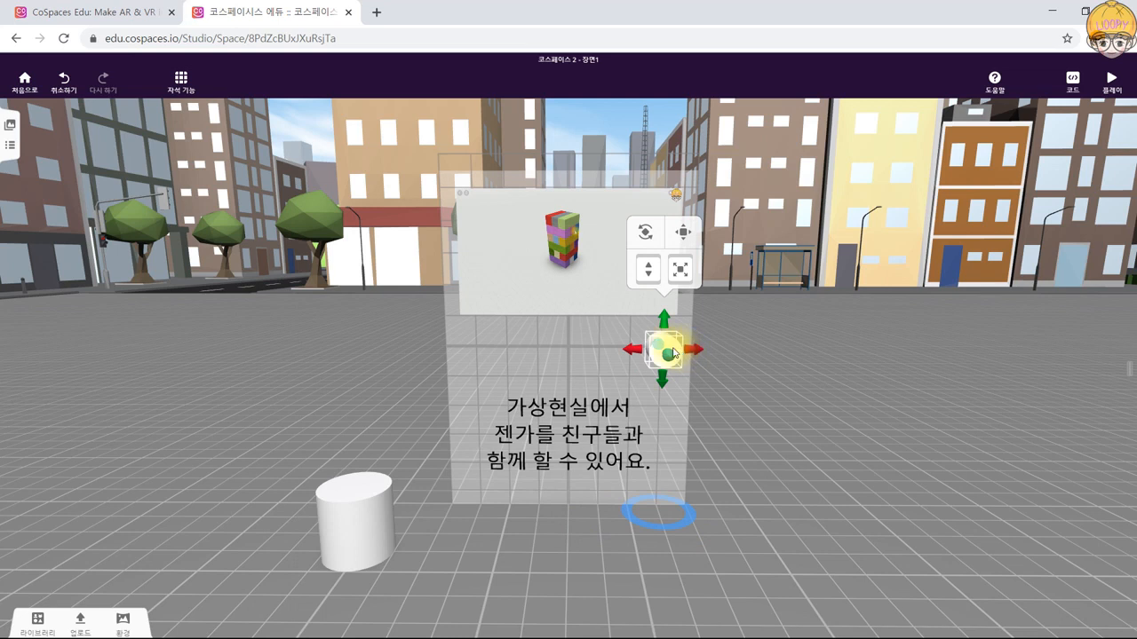
Duplicate the small cylinder button below the video's left corner and delete the spare cylinder on the ground.
{"action": "left_click_drag", "start_coordinate": [673, 347], "coordinate": [471, 349], "text": "alt"}
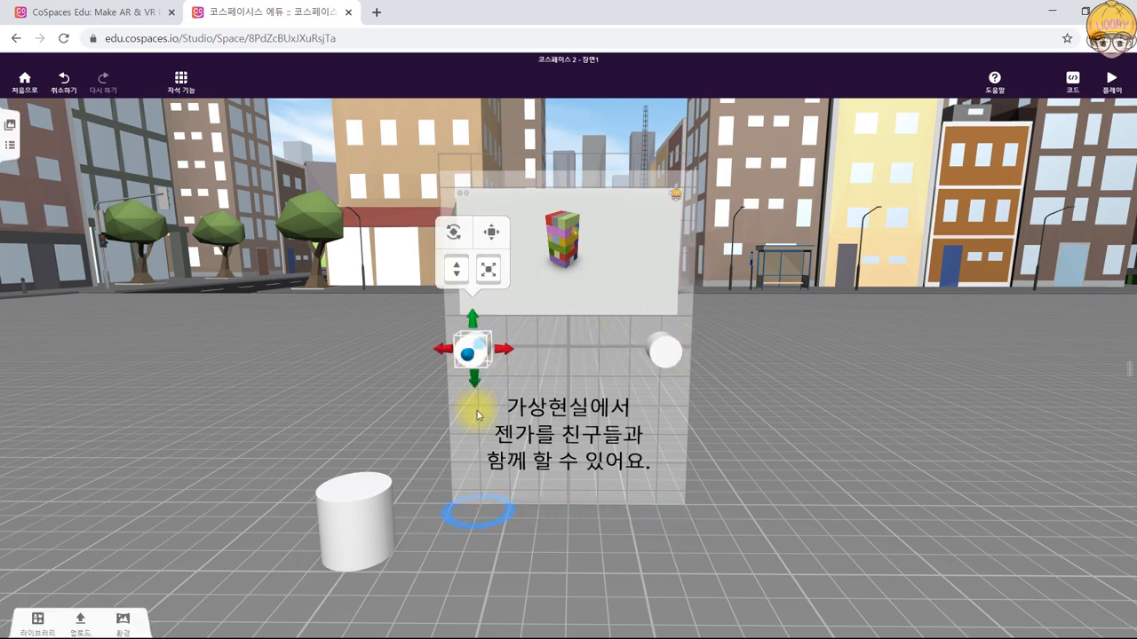
{"action": "left_click", "coordinate": [375, 504]}
{"action": "key", "text": "Delete"}
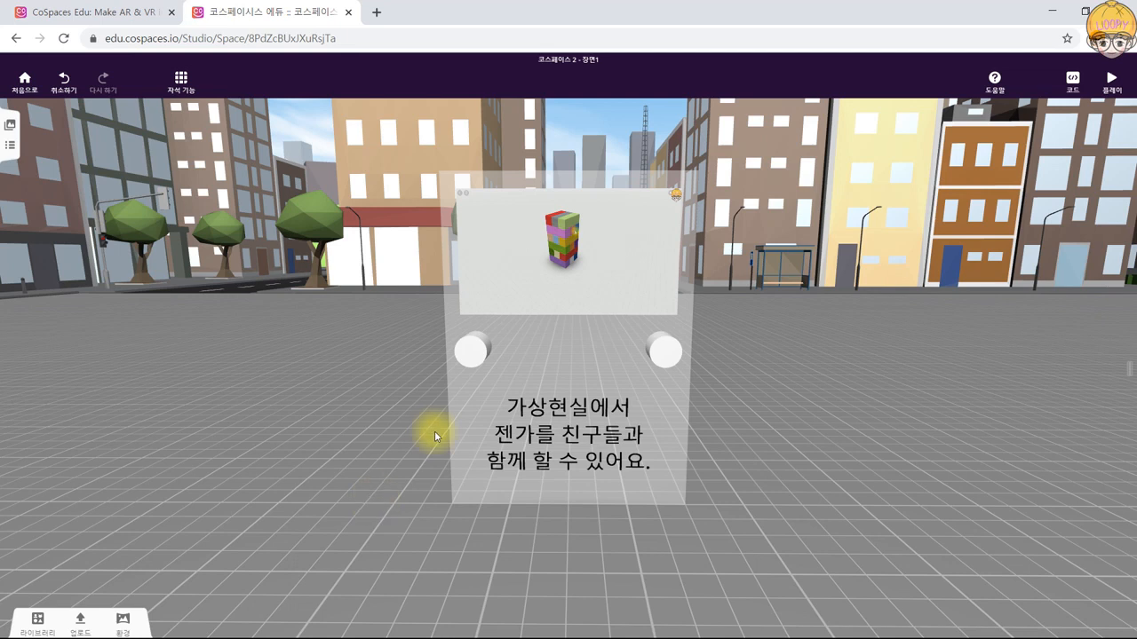
Change the material colour of the cylinder button below the video's left corner to red.
{"action": "right_click", "coordinate": [479, 356]}
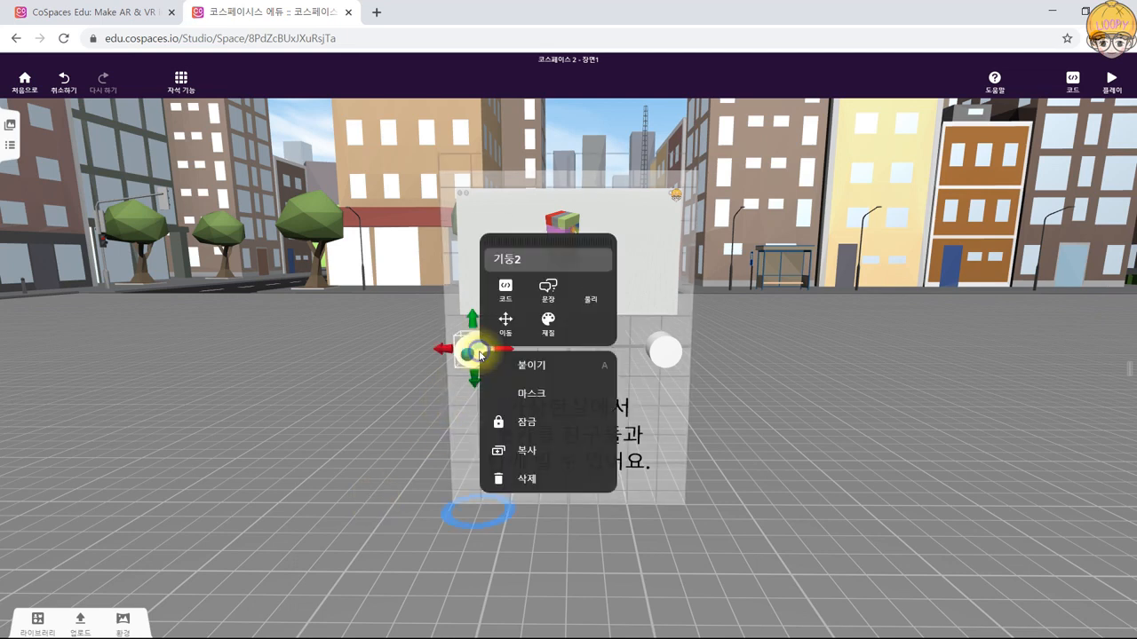
{"action": "left_click", "coordinate": [548, 328]}
{"action": "left_click", "coordinate": [535, 424]}
{"action": "left_click", "coordinate": [343, 502]}
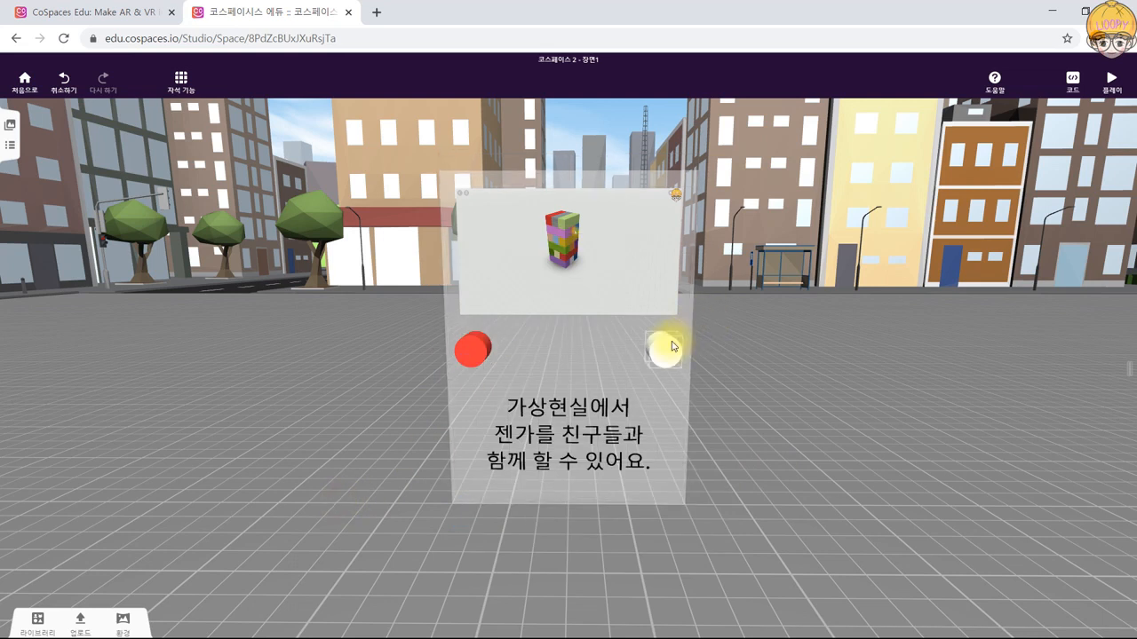
Change the material colour of the cylinder button below the video's right corner to dark green.
{"action": "left_click", "coordinate": [672, 347]}
{"action": "right_click", "coordinate": [672, 347]}
{"action": "left_click", "coordinate": [740, 313]}
{"action": "left_click", "coordinate": [828, 384]}
{"action": "left_click", "coordinate": [470, 540]}
Rename the red cylinder button as 정지1.
{"action": "left_click", "coordinate": [480, 353]}
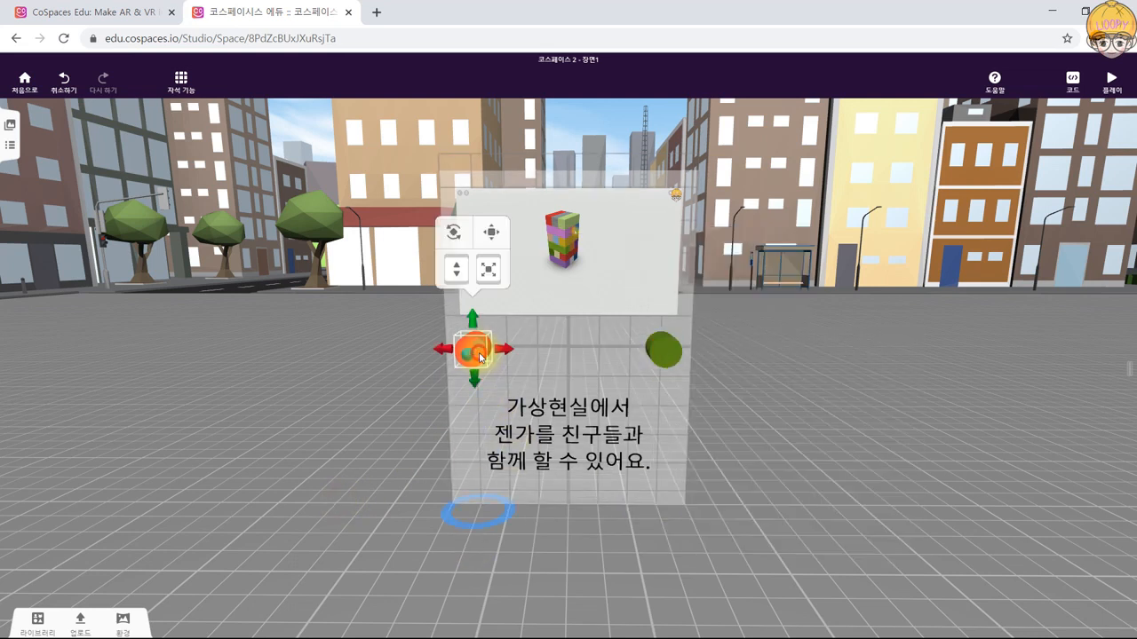
{"action": "right_click", "coordinate": [479, 353]}
{"action": "left_click", "coordinate": [530, 262]}
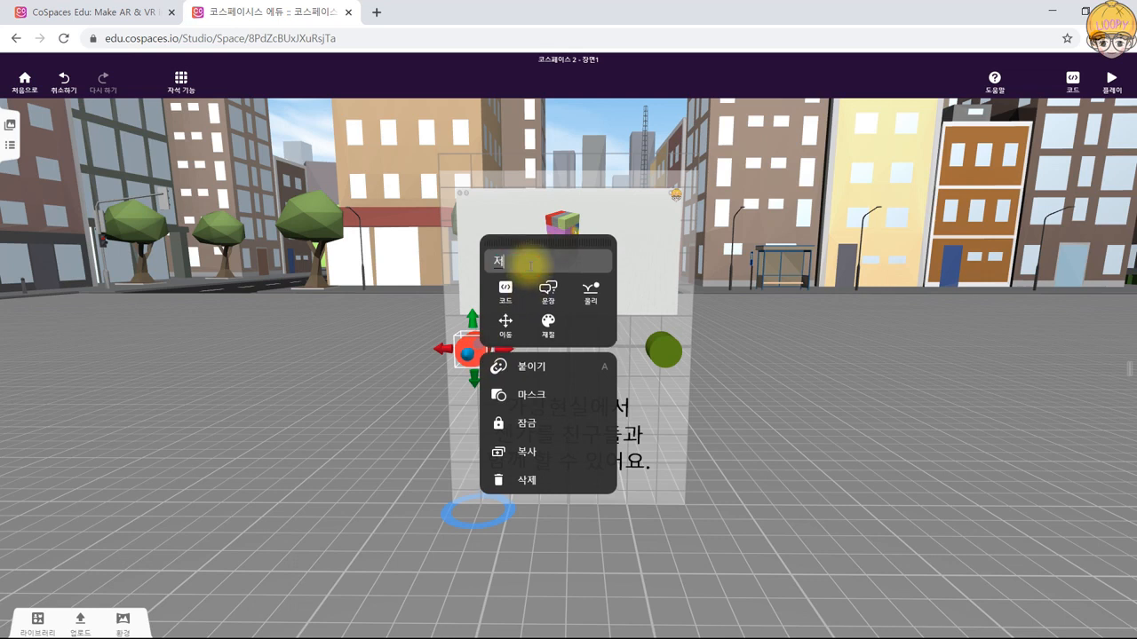
{"action": "type", "text": "정지1"}
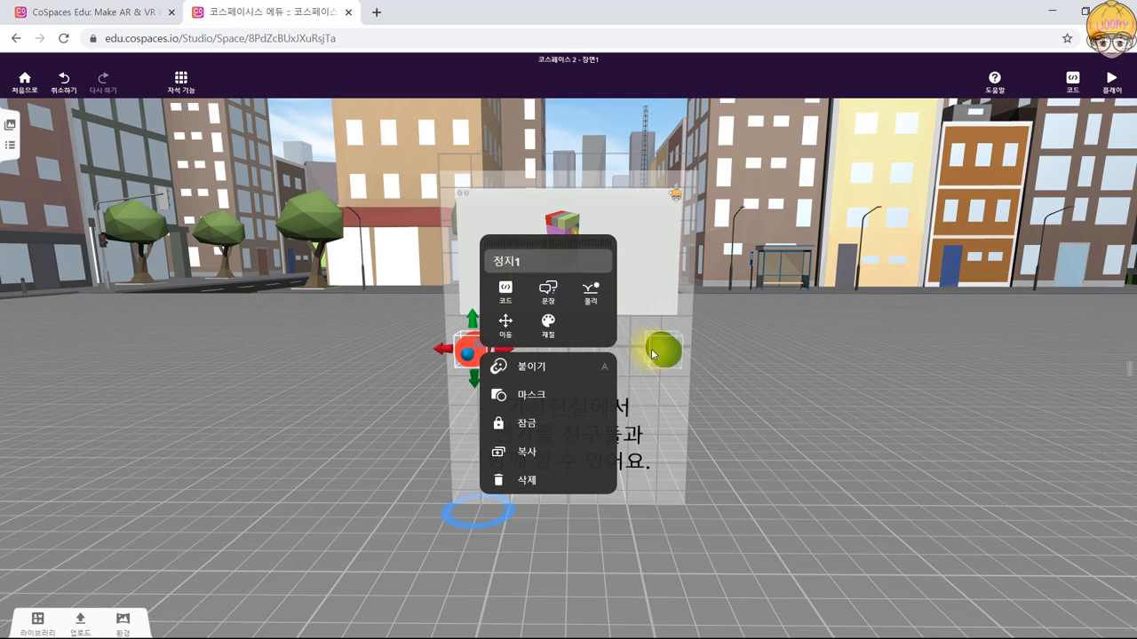
Rename the green cylinder button as 실행1 and enable its use in CoBlocks (코블록스에서 사용).
{"action": "left_click", "coordinate": [665, 348]}
{"action": "right_click", "coordinate": [665, 348]}
{"action": "left_click", "coordinate": [691, 260]}
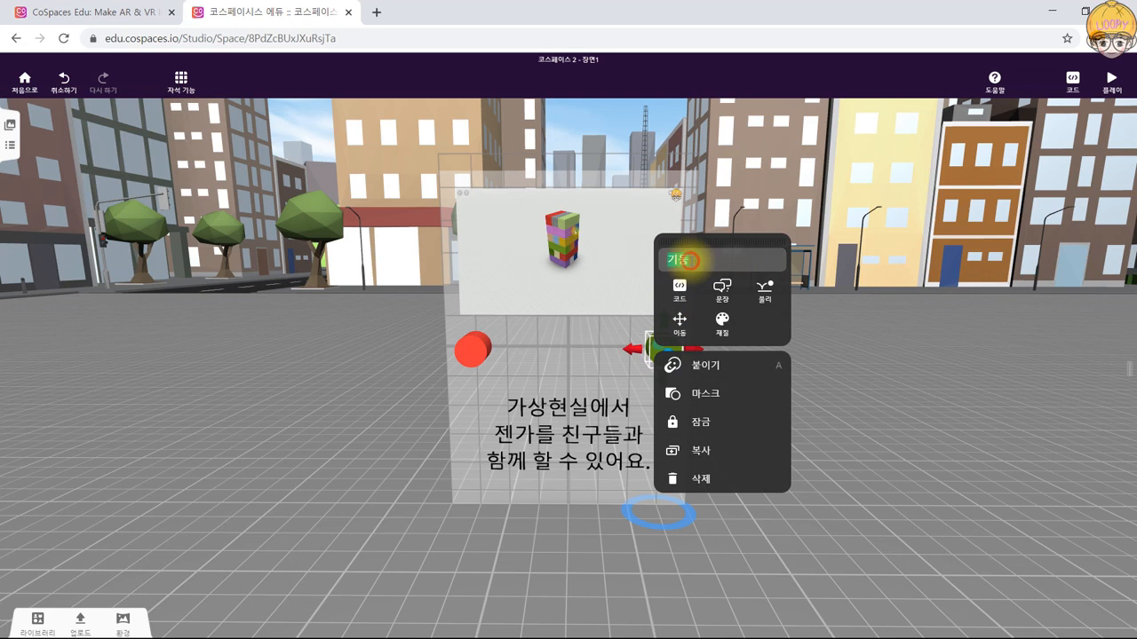
{"action": "type", "text": "실행1"}
{"action": "left_click", "coordinate": [680, 289]}
{"action": "left_click", "coordinate": [808, 366]}
{"action": "left_click", "coordinate": [591, 536]}
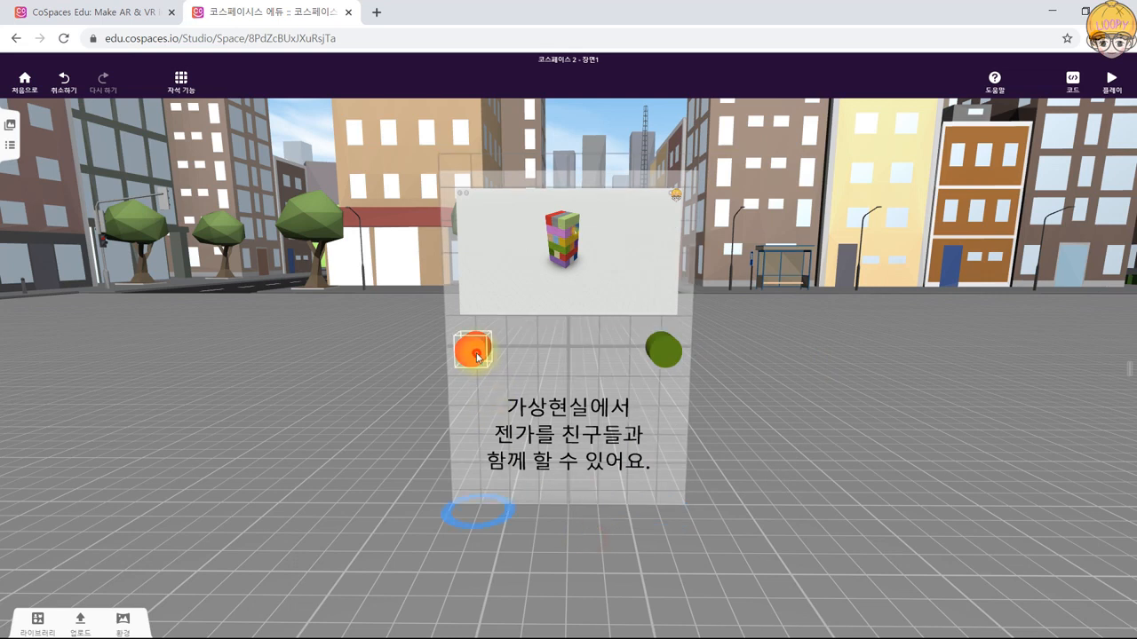
Open the code settings of the red cylinder button 정지1.
{"action": "left_click", "coordinate": [478, 357]}
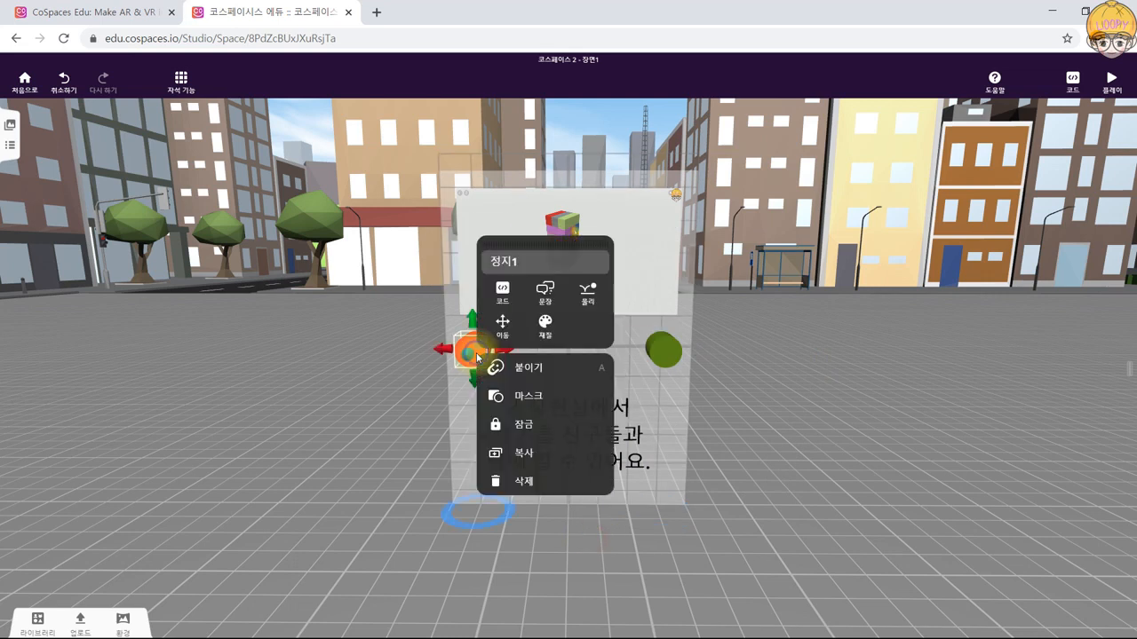
{"action": "left_click", "coordinate": [513, 310]}
{"action": "left_click", "coordinate": [840, 452]}
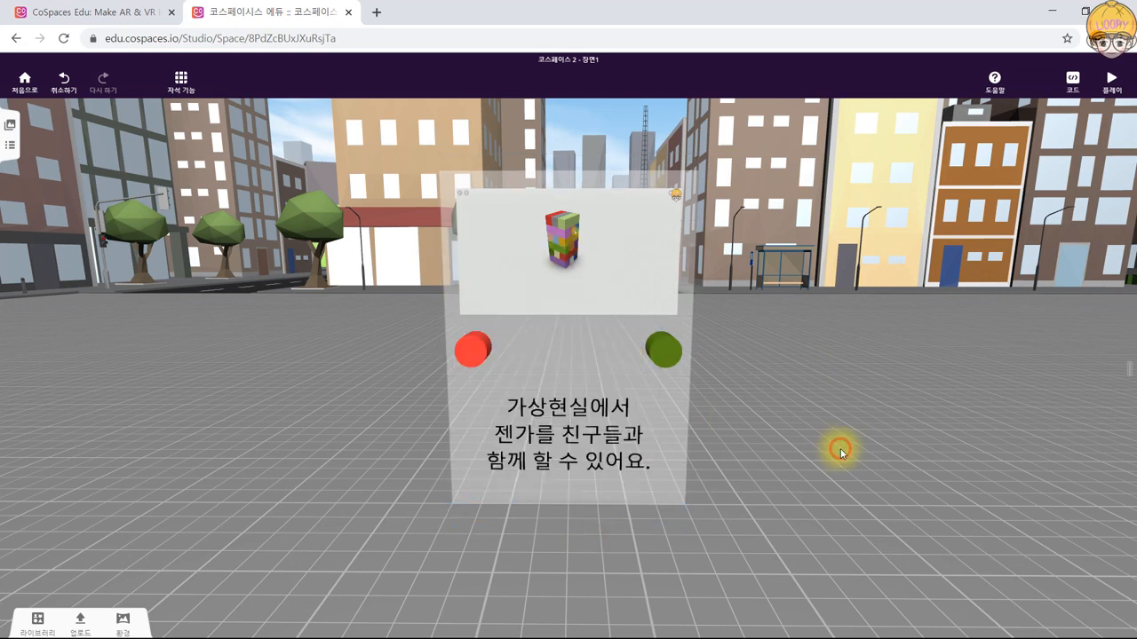
Play the scene and test whether the video on the exhibit panel responds when activated.
{"action": "left_click", "coordinate": [1111, 82]}
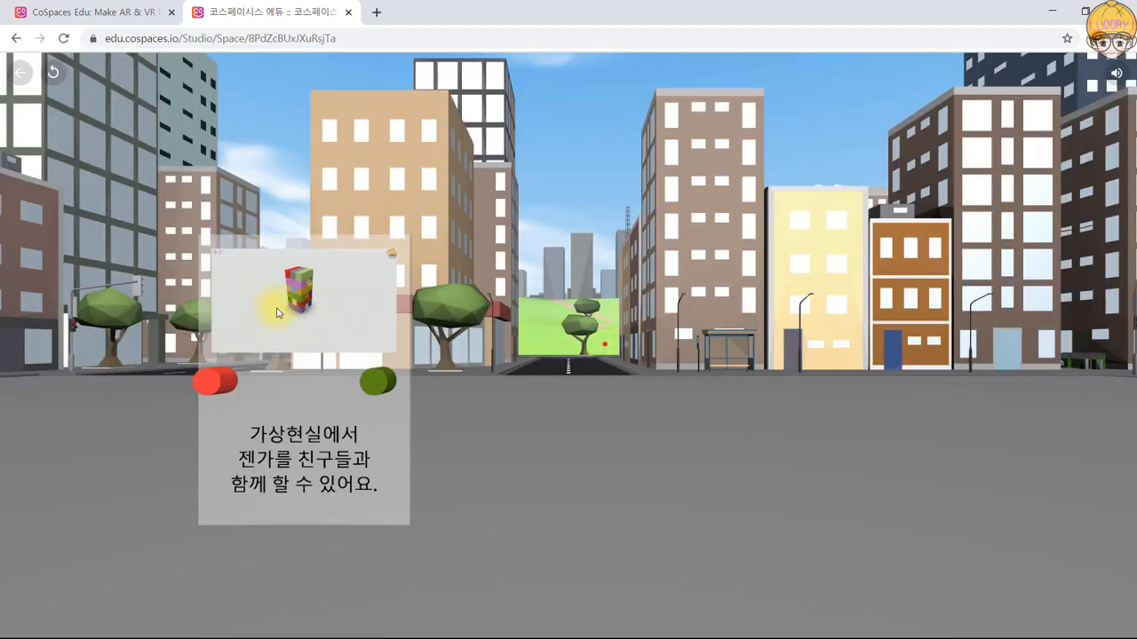
{"action": "left_click", "coordinate": [280, 317]}
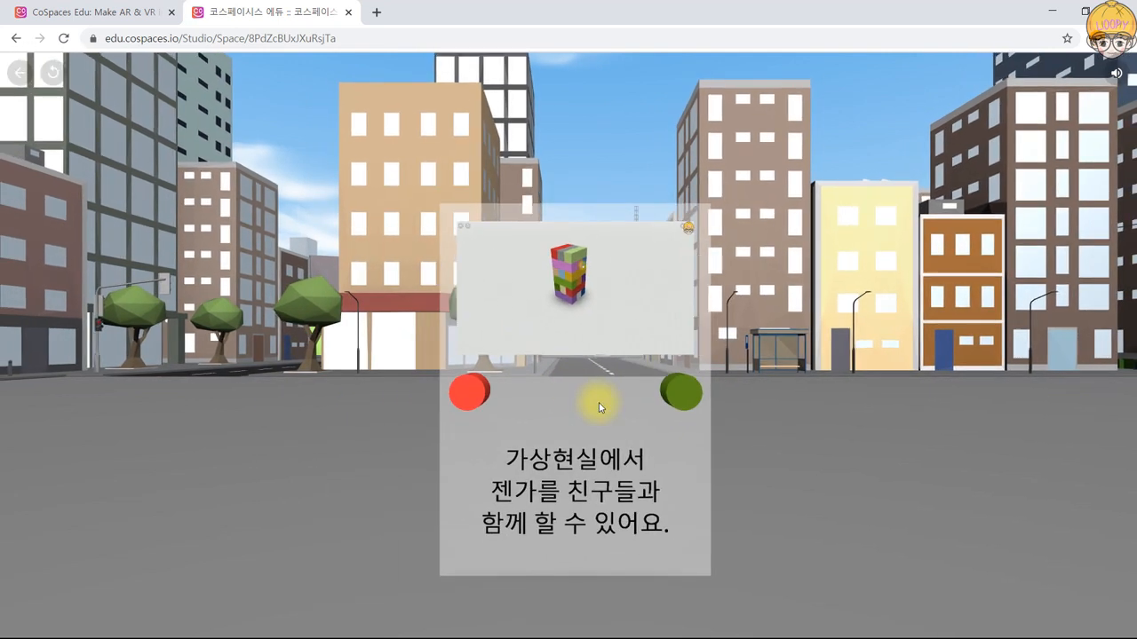
Look around the exhibit panel from different viewpoints in the played scene and return to editing.
{"action": "left_click_drag", "start_coordinate": [598, 402], "coordinate": [862, 458]}
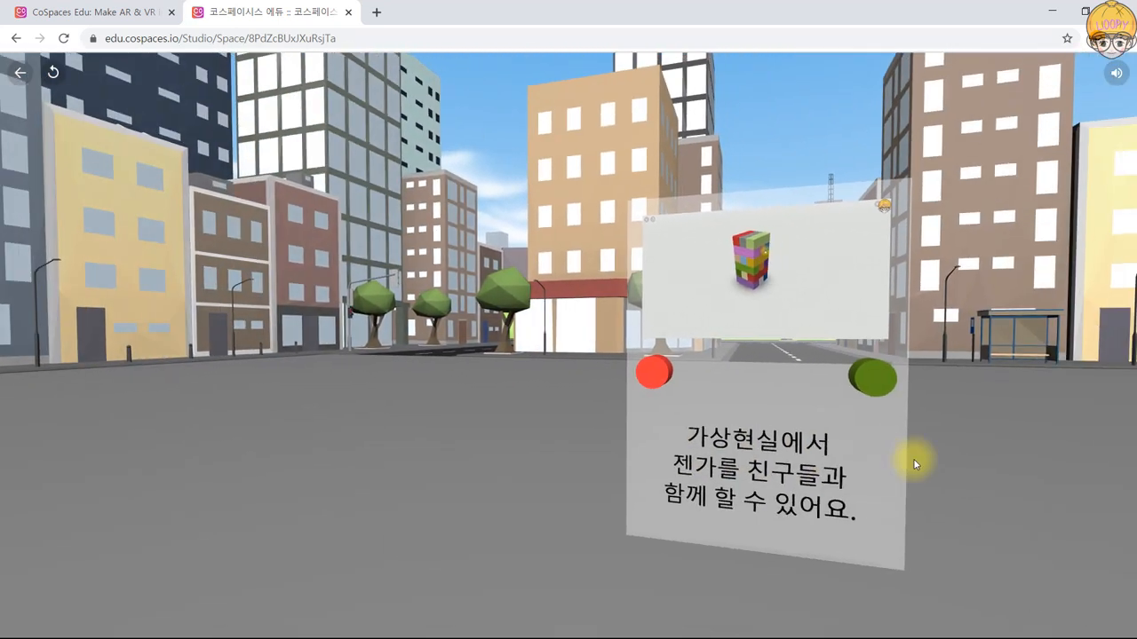
{"action": "key", "text": "Up"}
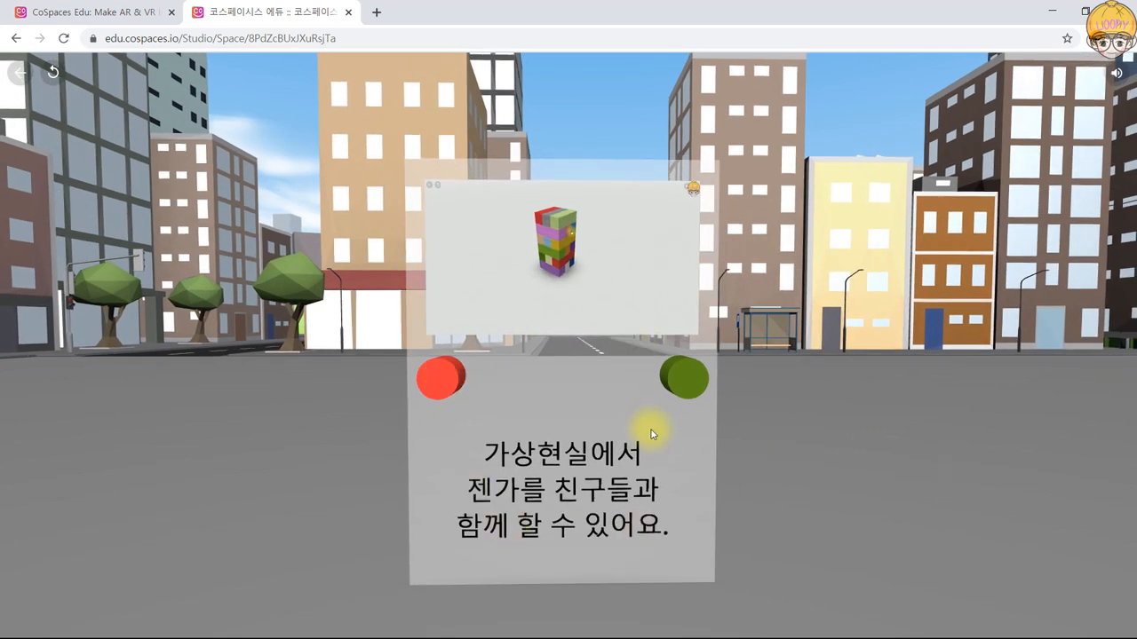
{"action": "left_click", "coordinate": [17, 78]}
Create a CoBlocks (코블록스) script for the scene.
{"action": "scroll", "coordinate": [573, 406], "scroll_direction": "down", "scroll_amount": 2}
{"action": "scroll", "coordinate": [573, 407], "scroll_direction": "up", "scroll_amount": 3}
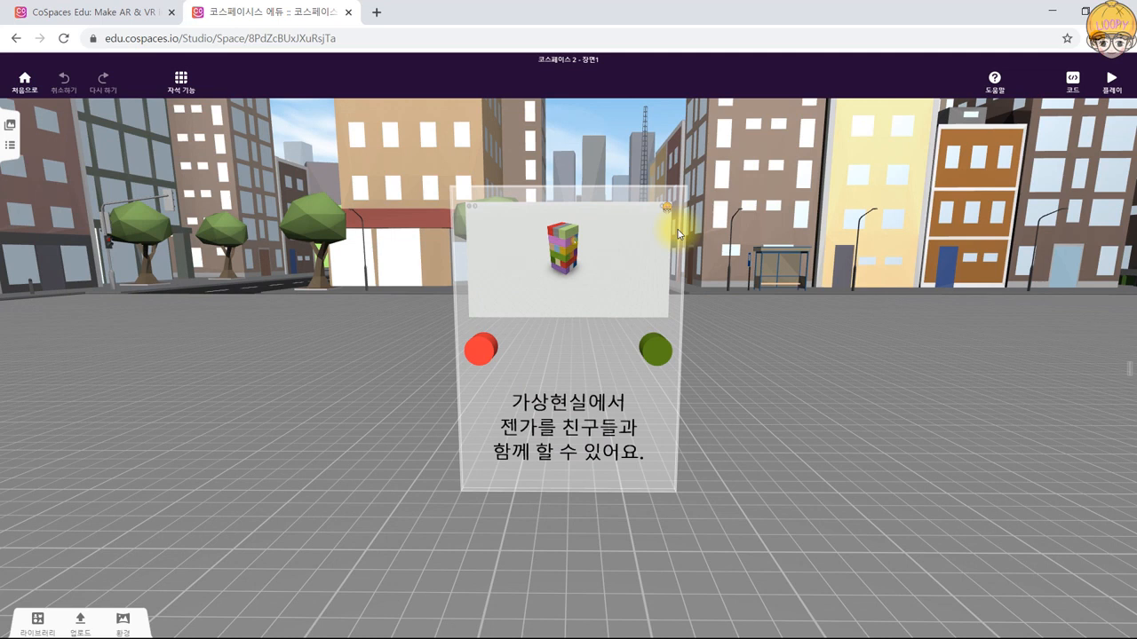
{"action": "left_click", "coordinate": [1073, 84]}
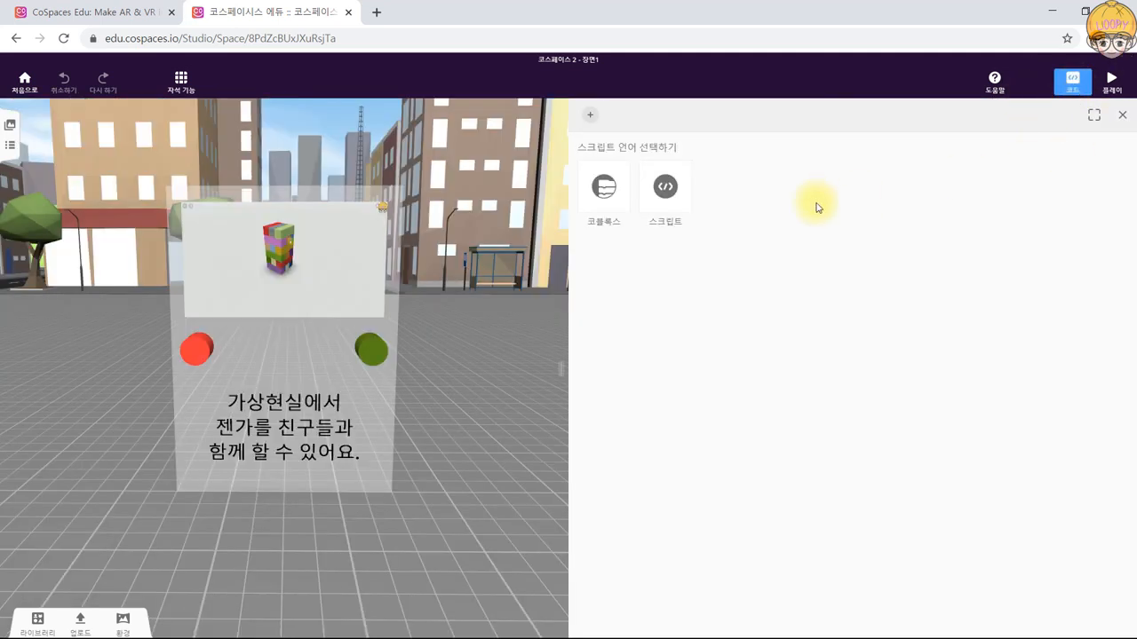
{"action": "left_click", "coordinate": [591, 194]}
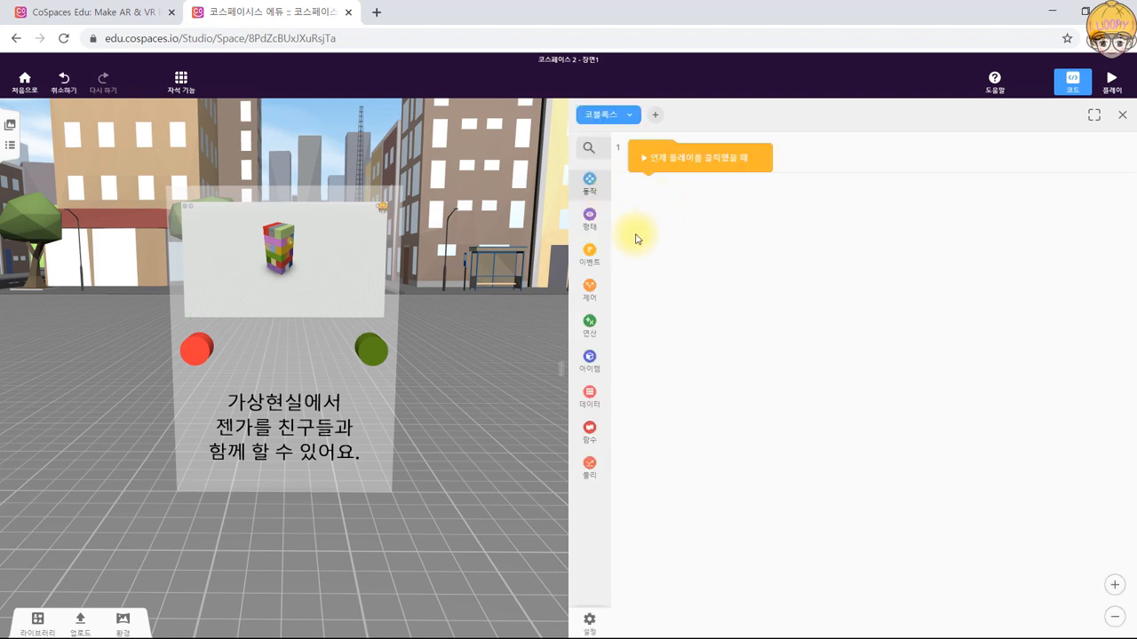
Add a click event block for the green button 실행1 below the play-start block in the script.
{"action": "left_click", "coordinate": [590, 253]}
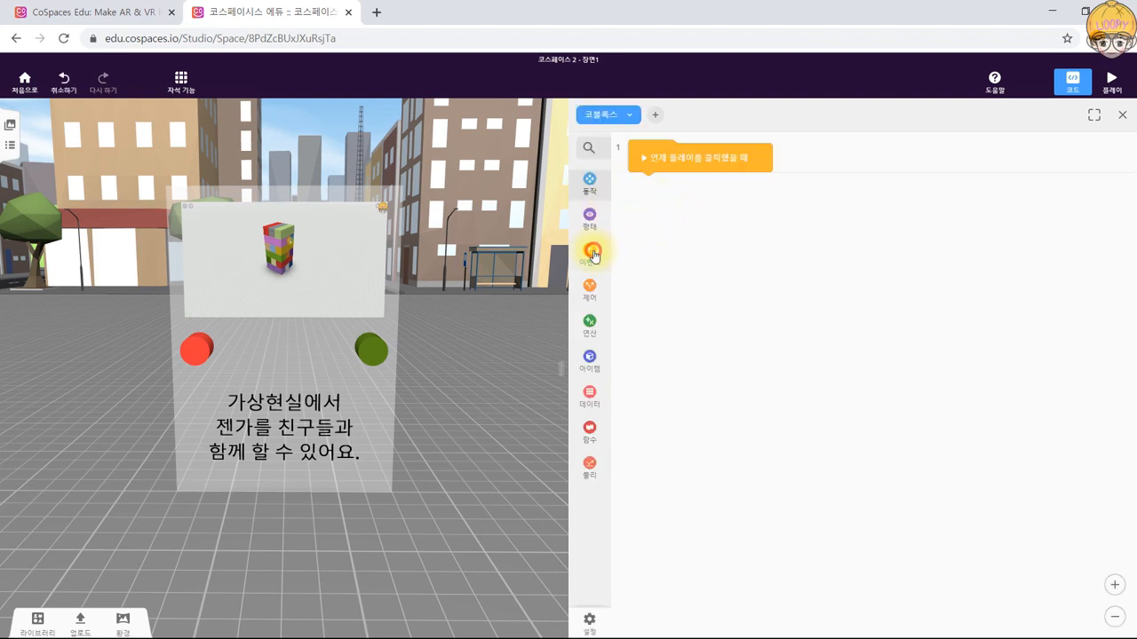
{"action": "left_click", "coordinate": [1115, 585]}
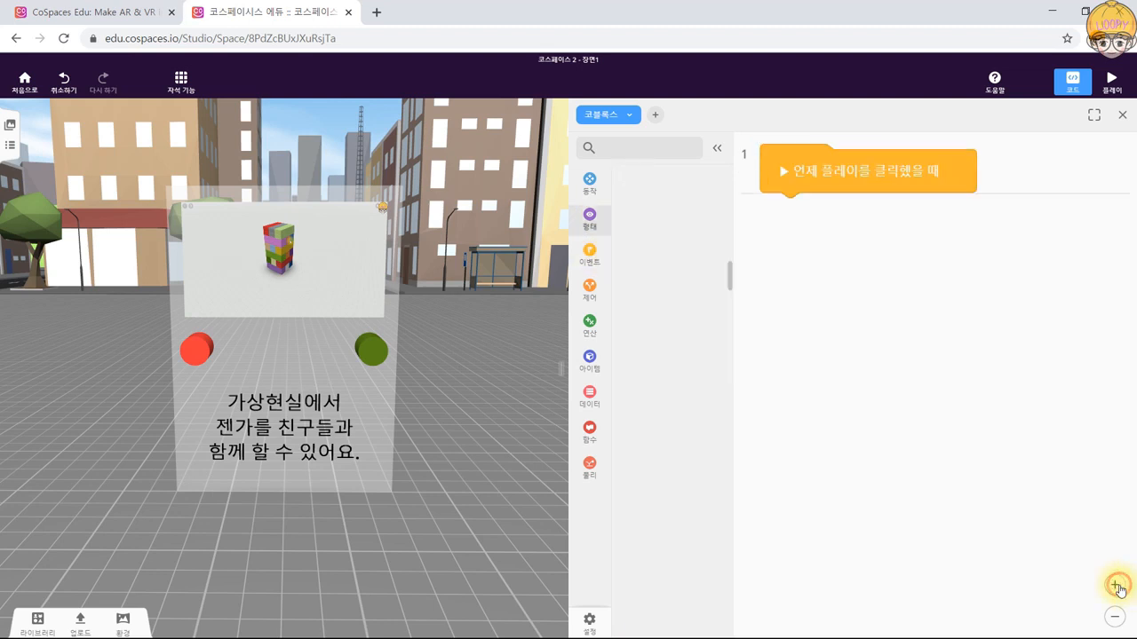
{"action": "left_click", "coordinate": [1115, 586]}
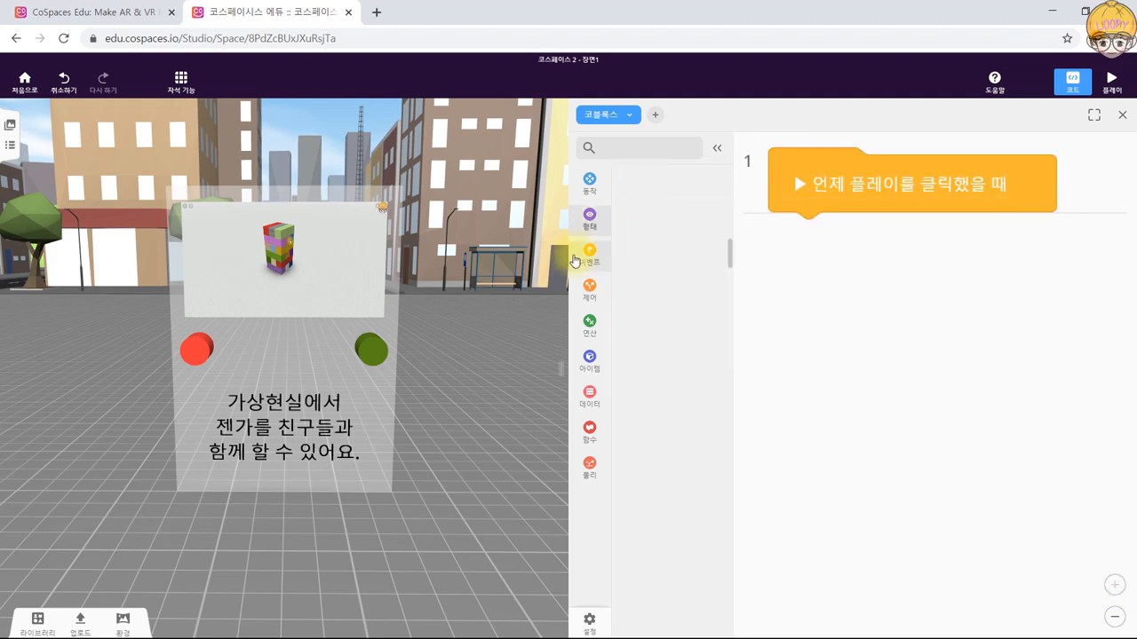
{"action": "left_click", "coordinate": [607, 260]}
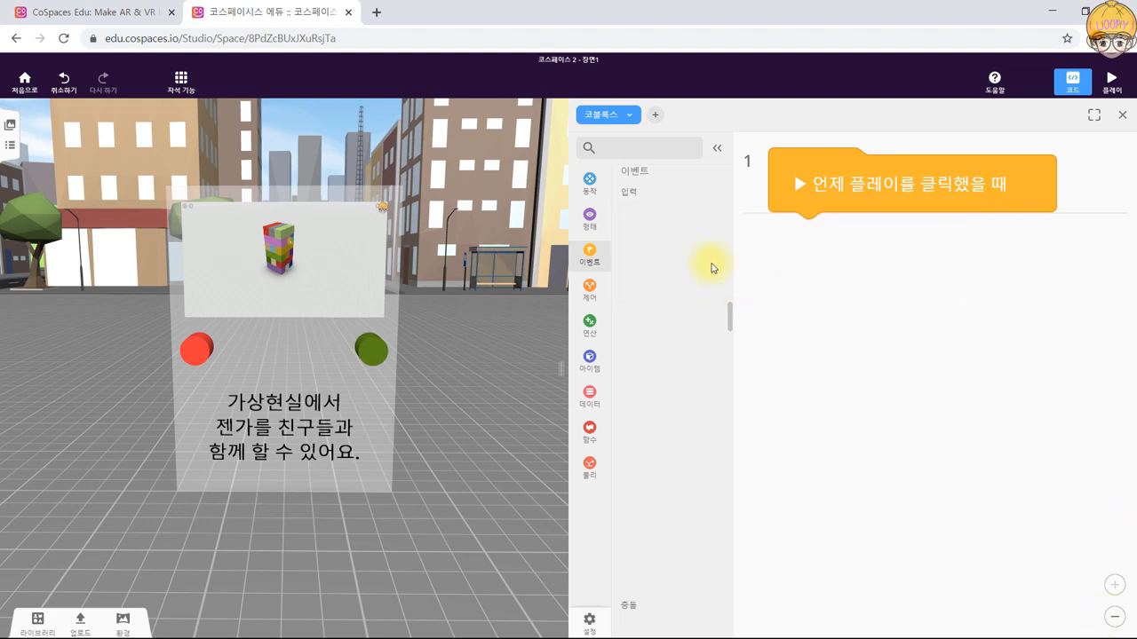
{"action": "left_click_drag", "start_coordinate": [643, 229], "coordinate": [789, 256]}
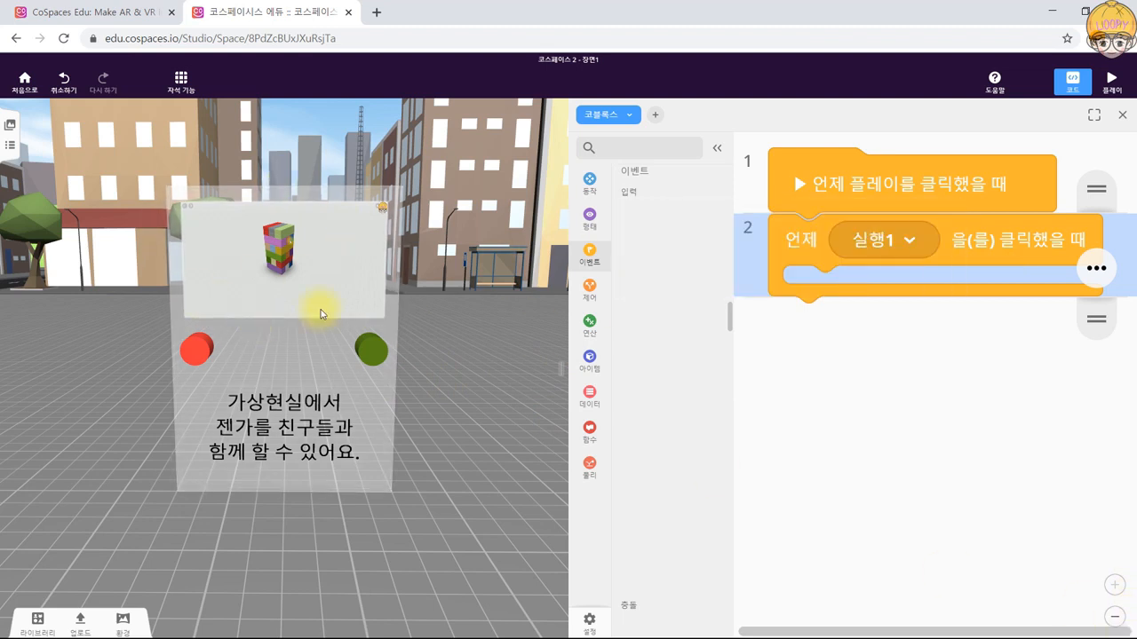
Insert a play-video block (비디오 재생하기) for 영상1.mp4 into the 실행1 click event and set its wait-until-end option to 참.
{"action": "left_click", "coordinate": [1114, 617]}
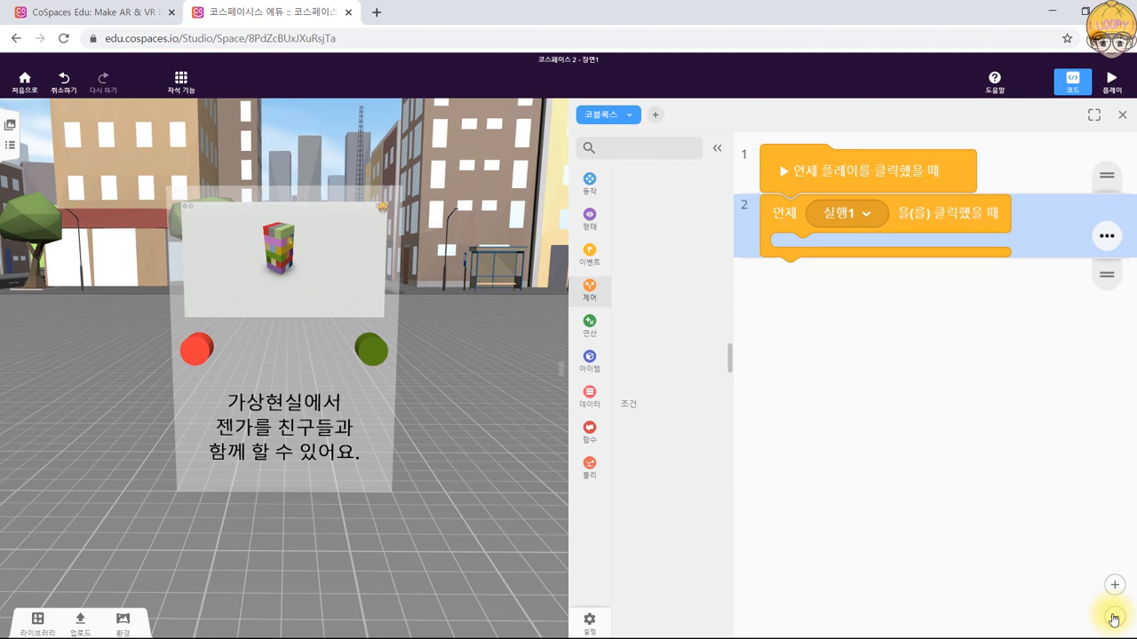
{"action": "left_click", "coordinate": [1113, 617]}
{"action": "left_click", "coordinate": [589, 217]}
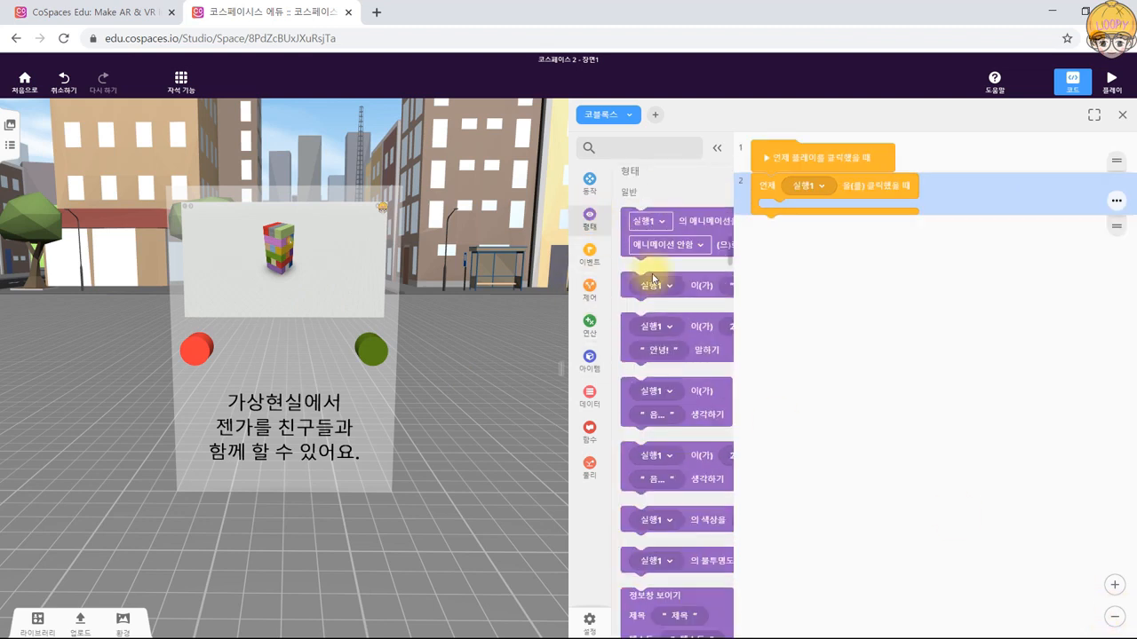
{"action": "scroll", "coordinate": [662, 354], "scroll_direction": "down", "scroll_amount": 10}
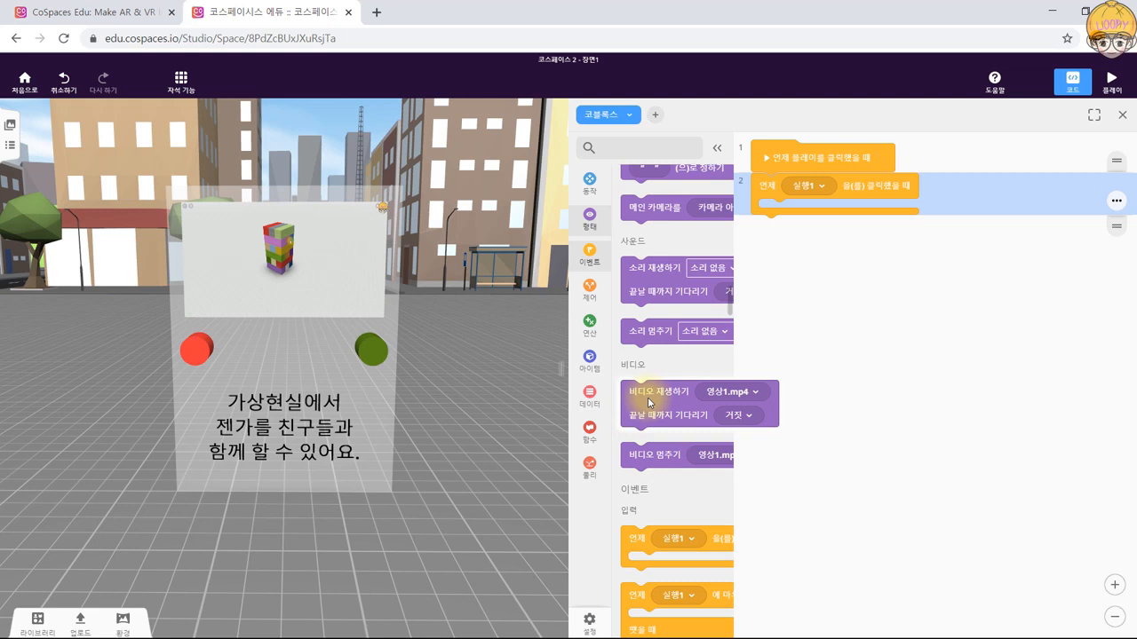
{"action": "left_click_drag", "start_coordinate": [648, 403], "coordinate": [787, 223]}
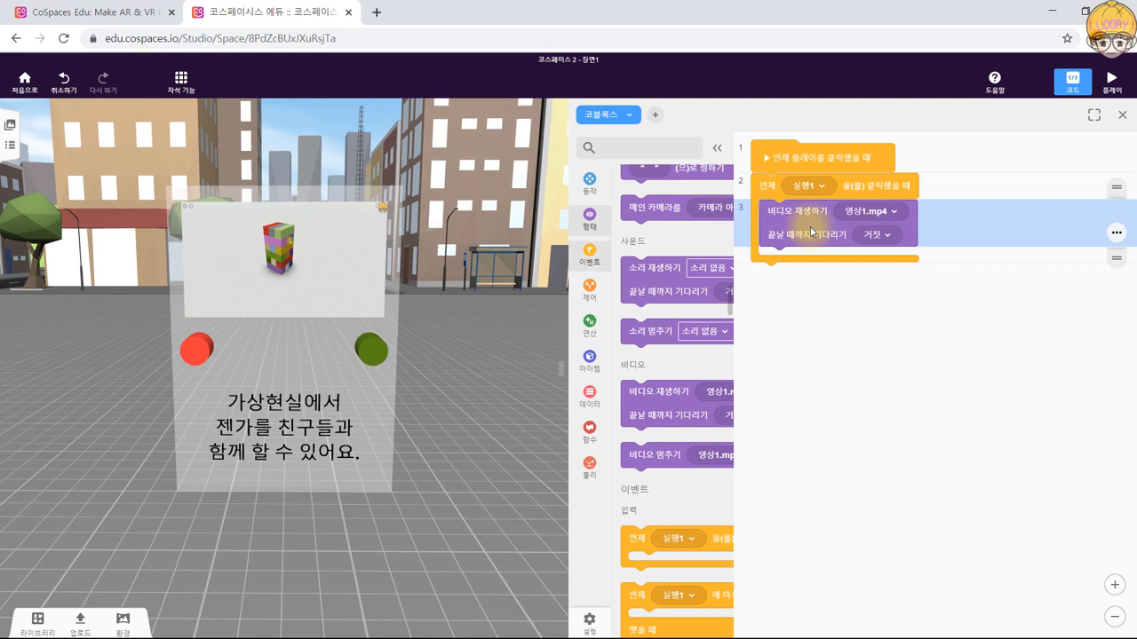
{"action": "left_click", "coordinate": [874, 234]}
{"action": "left_click", "coordinate": [885, 285]}
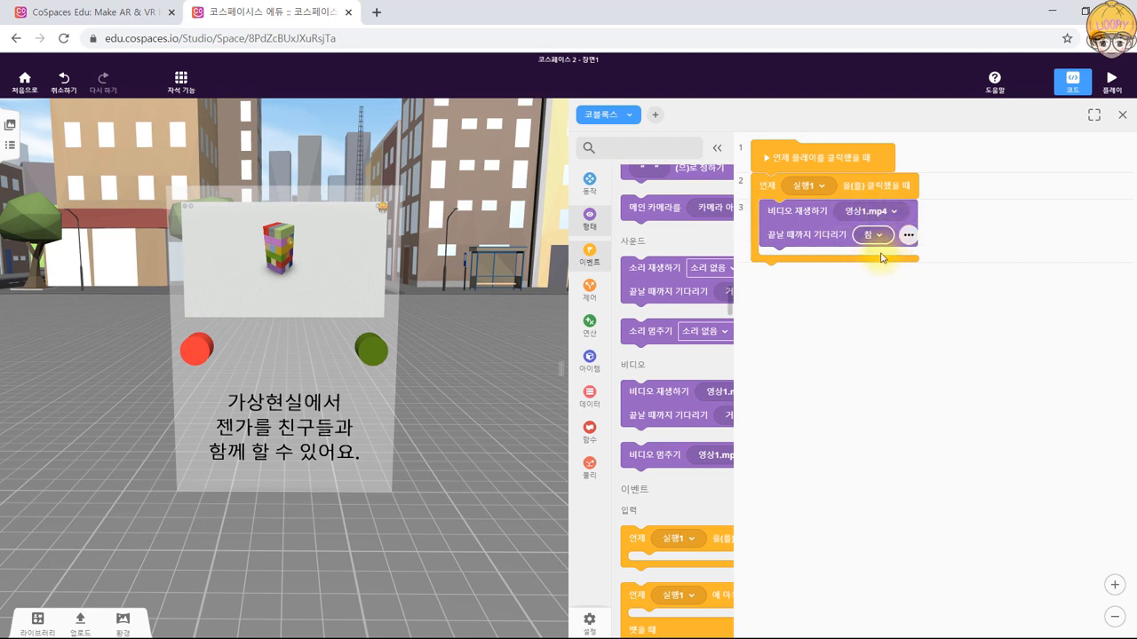
Duplicate the 실행1 click event block and set the copy's clicked item to 정지1.
{"action": "left_click", "coordinate": [900, 192]}
{"action": "right_click", "coordinate": [780, 191]}
{"action": "left_click", "coordinate": [826, 206]}
{"action": "left_click", "coordinate": [821, 275]}
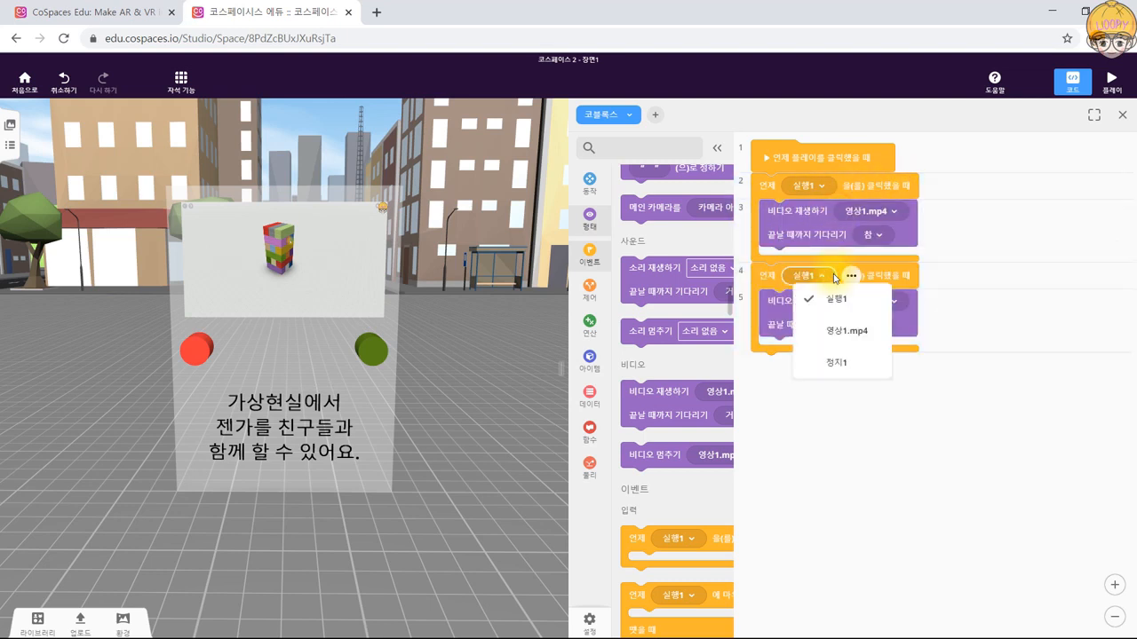
{"action": "left_click", "coordinate": [836, 362]}
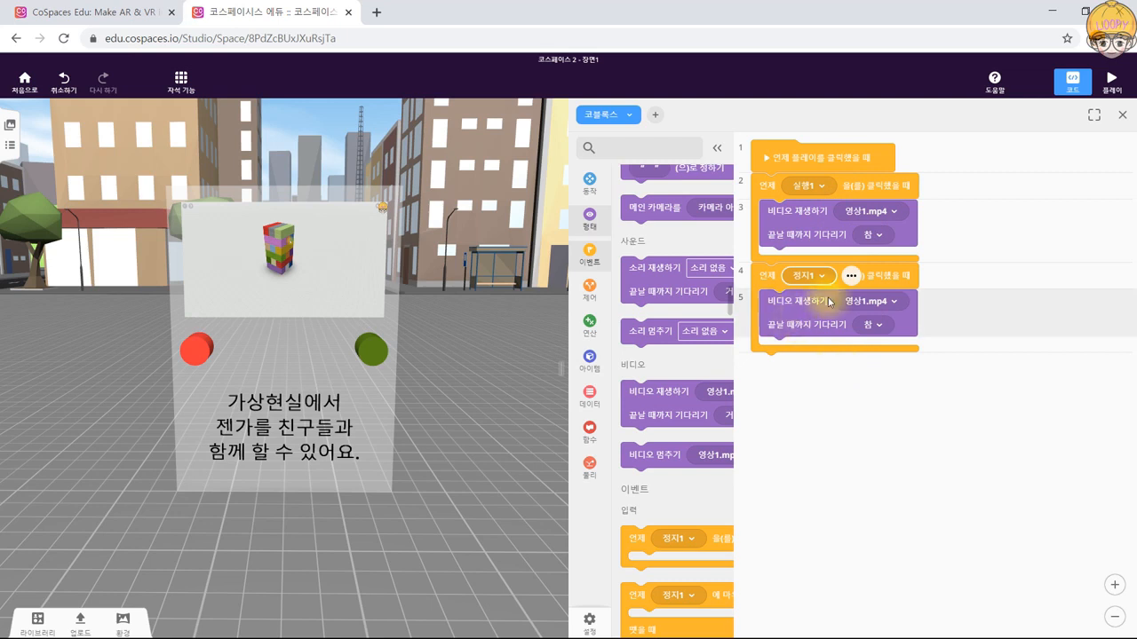
{"action": "right_click", "coordinate": [888, 184]}
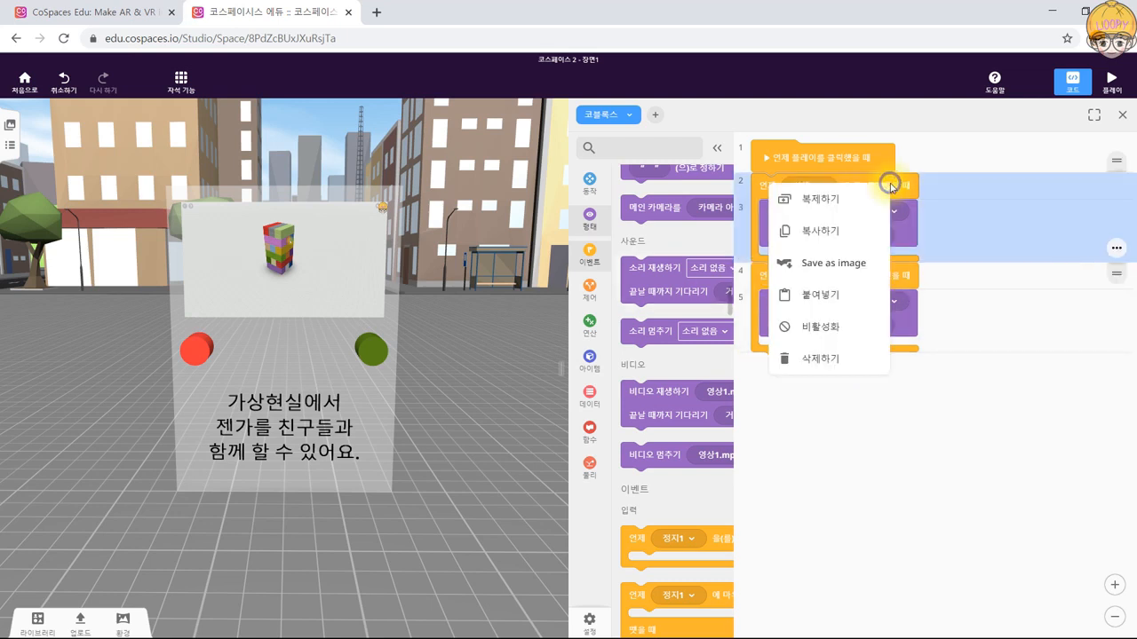
{"action": "left_click", "coordinate": [876, 495]}
{"action": "left_click", "coordinate": [831, 275]}
{"action": "left_click", "coordinate": [833, 298]}
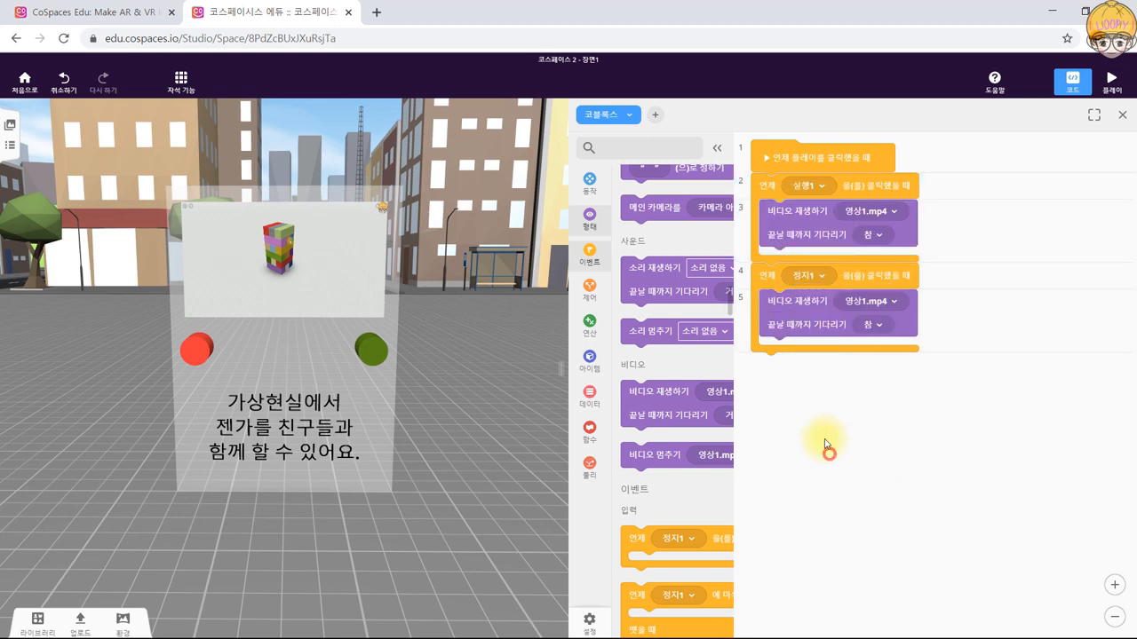
Replace the play-video block in the 정지1 click event with a stop-video block (비디오 멈추기) for 영상1.mp4.
{"action": "left_click_drag", "start_coordinate": [799, 306], "coordinate": [632, 381]}
{"action": "left_click_drag", "start_coordinate": [651, 455], "coordinate": [791, 303]}
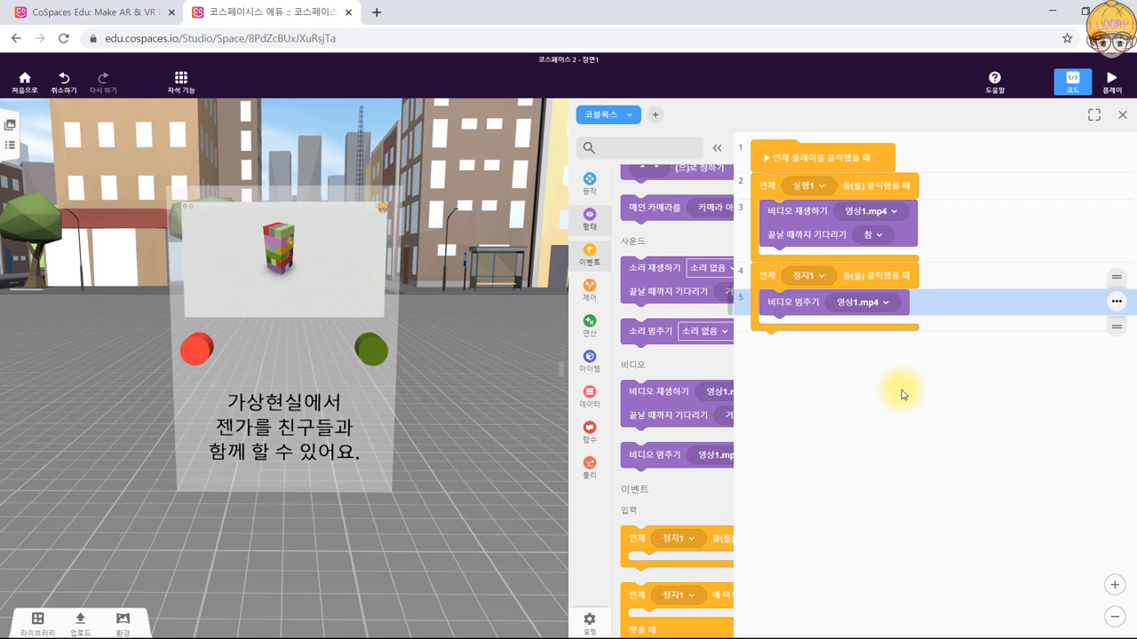
Play the scene and test starting the Jenga video with the green button and stopping it with the red one.
{"action": "left_click", "coordinate": [1123, 92]}
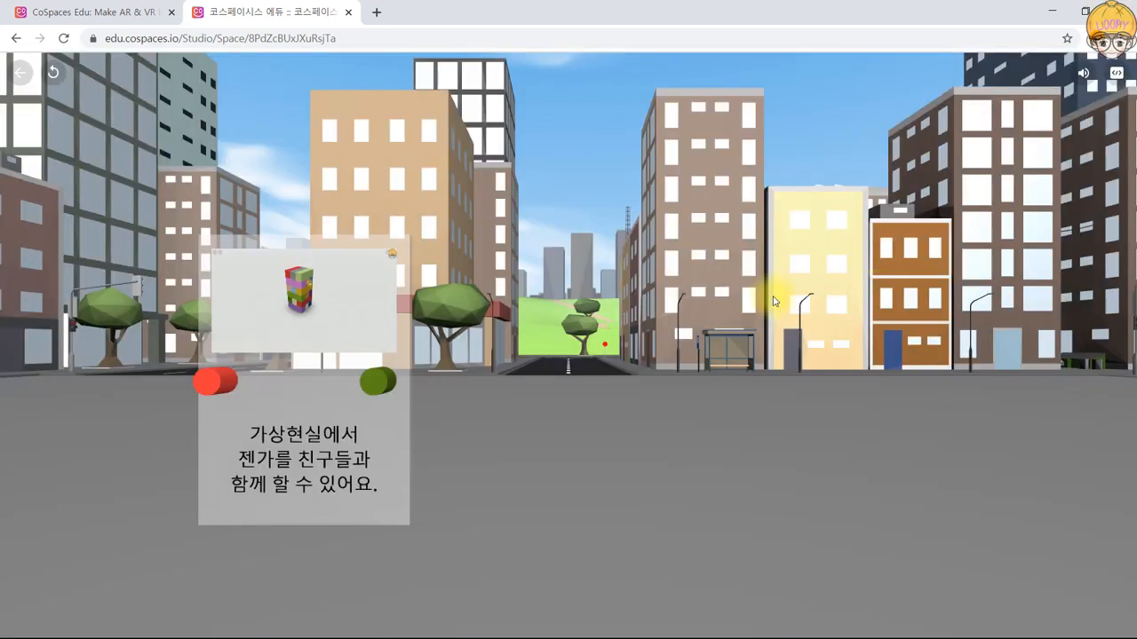
{"action": "left_click", "coordinate": [377, 381]}
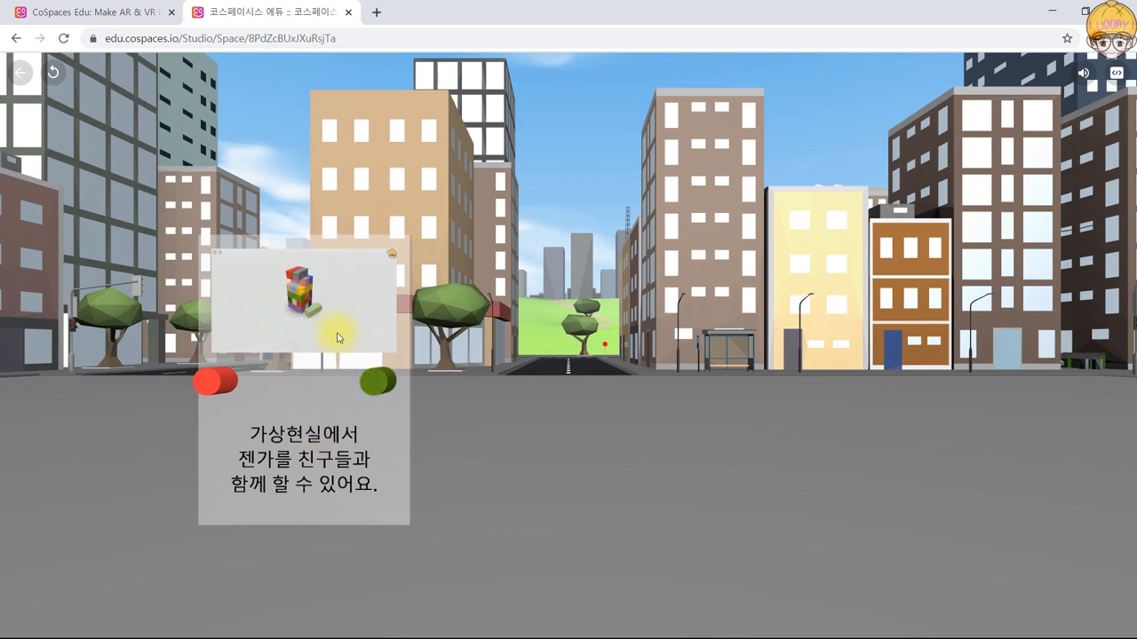
{"action": "left_click", "coordinate": [213, 382]}
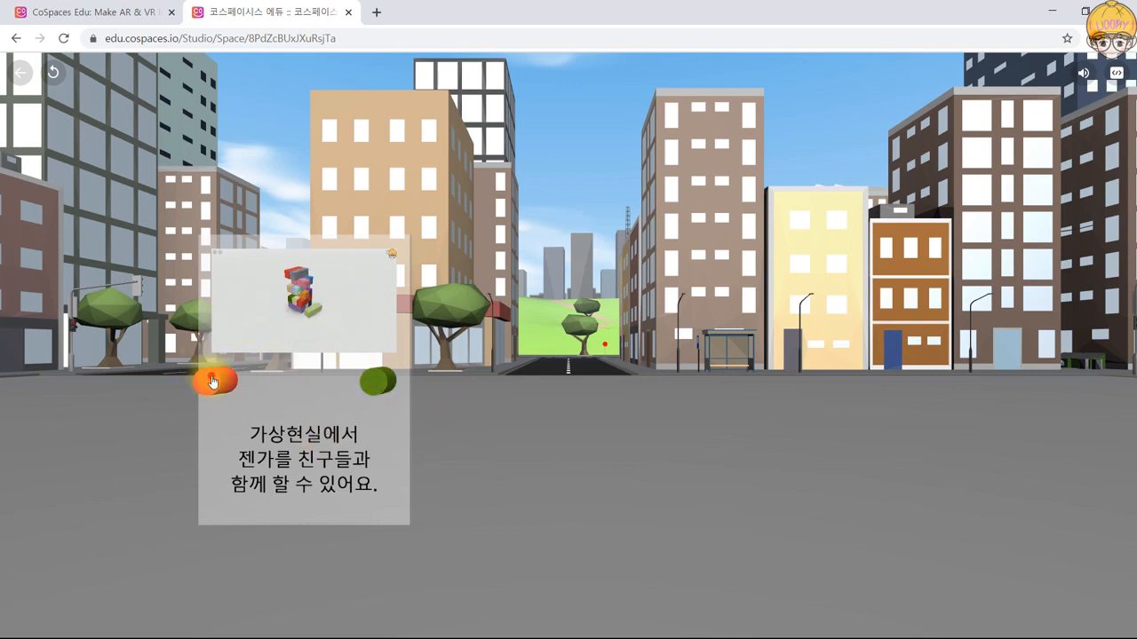
{"action": "left_click", "coordinate": [378, 380]}
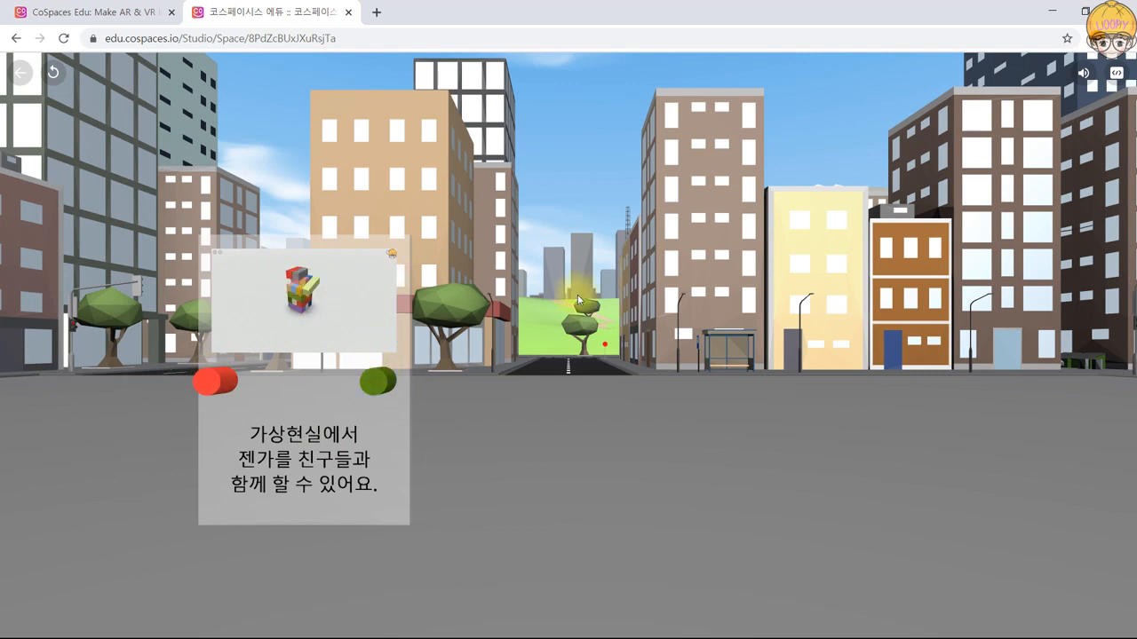
{"action": "left_click", "coordinate": [212, 382]}
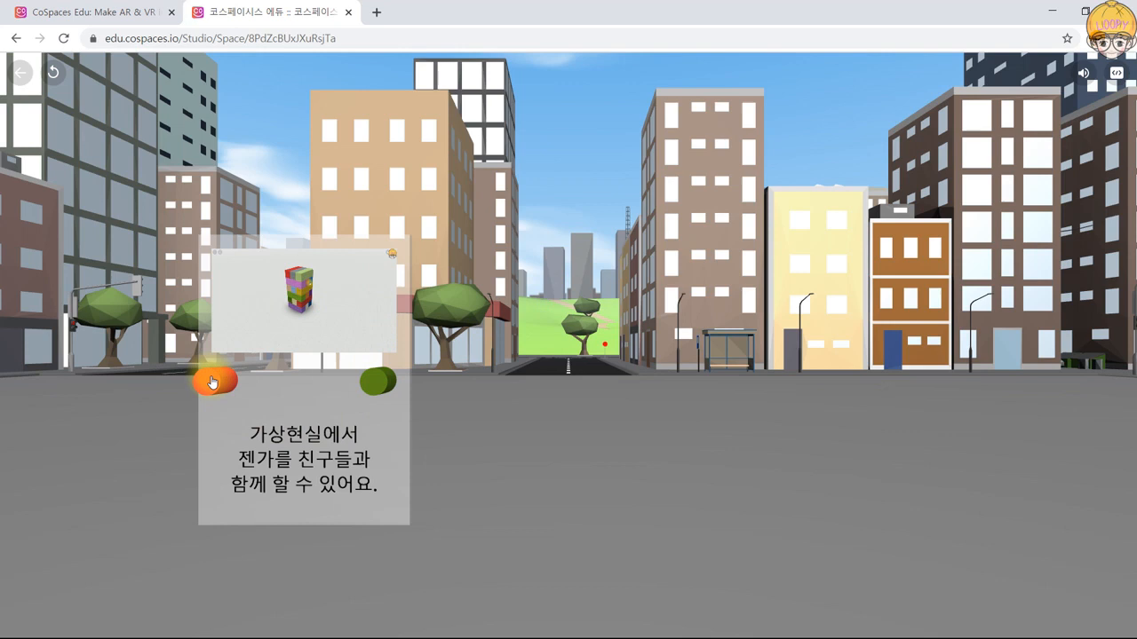
Move closer to the exhibit panel, test the green and red buttons again, and return to editing.
{"action": "key", "text": "a"}
{"action": "key", "text": "w"}
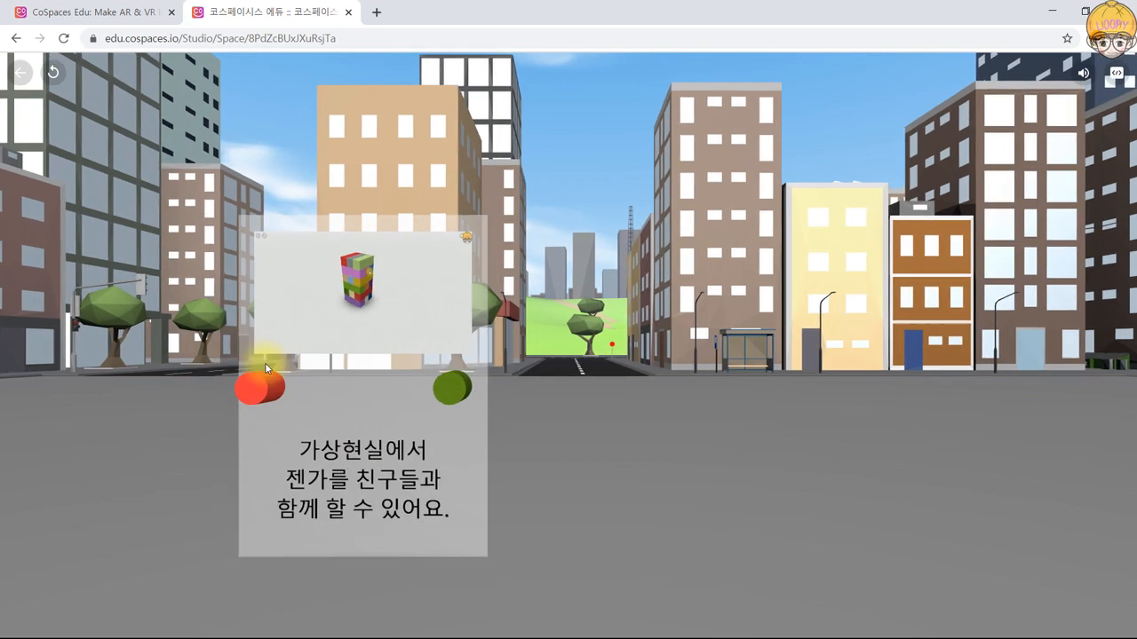
{"action": "key", "text": "w"}
{"action": "key", "text": "a"}
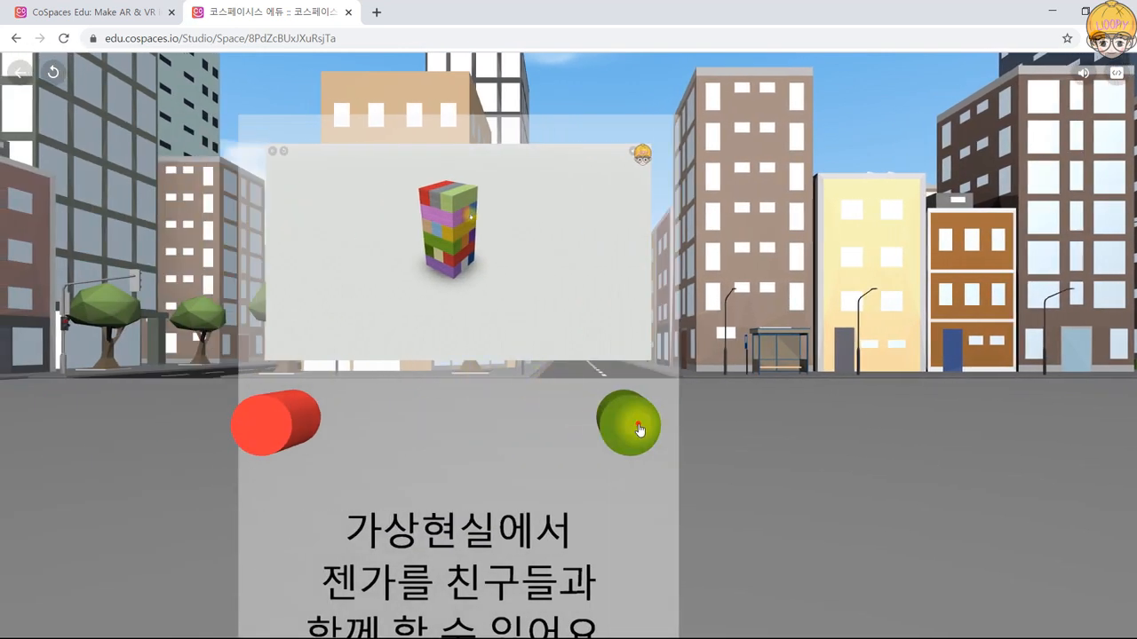
{"action": "left_click", "coordinate": [639, 430]}
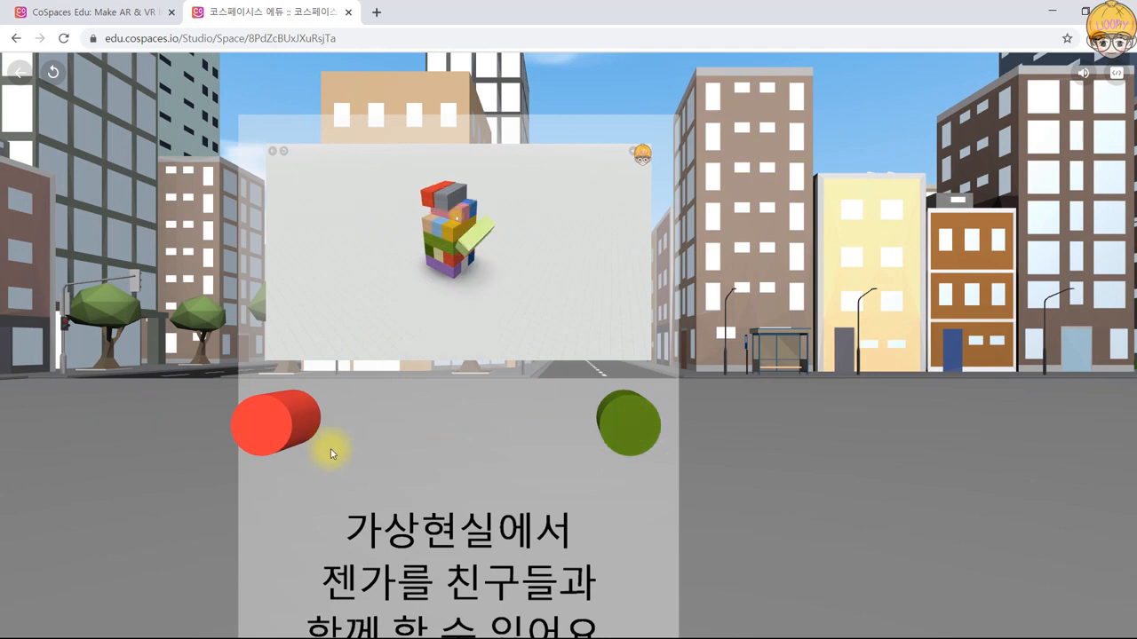
{"action": "left_click", "coordinate": [272, 433]}
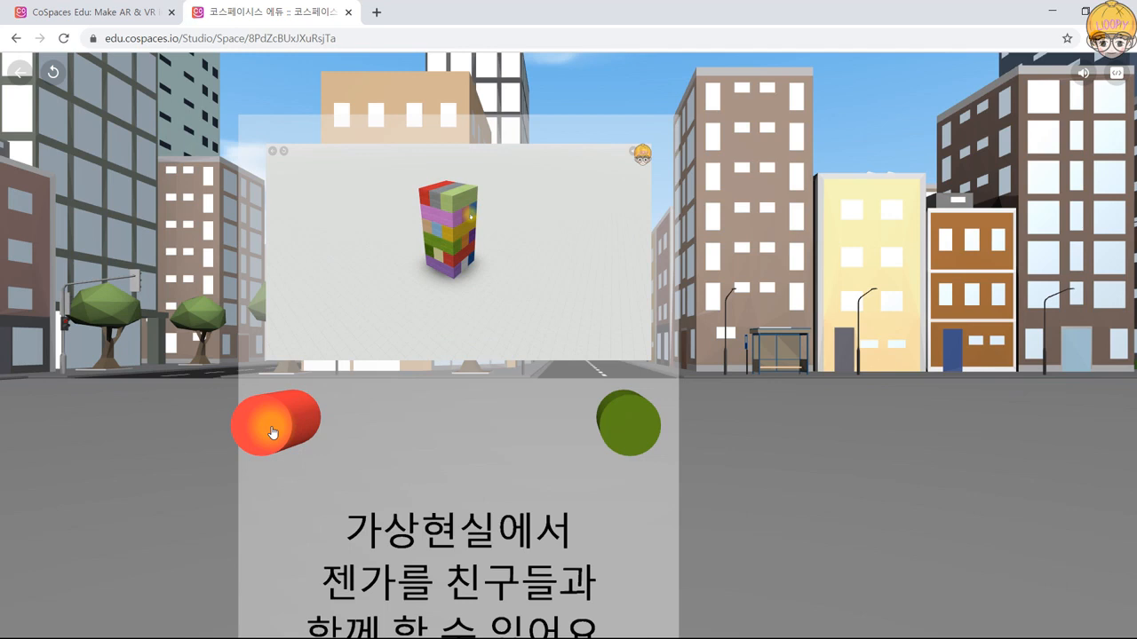
{"action": "scroll", "coordinate": [272, 433], "scroll_direction": "down", "scroll_amount": 5}
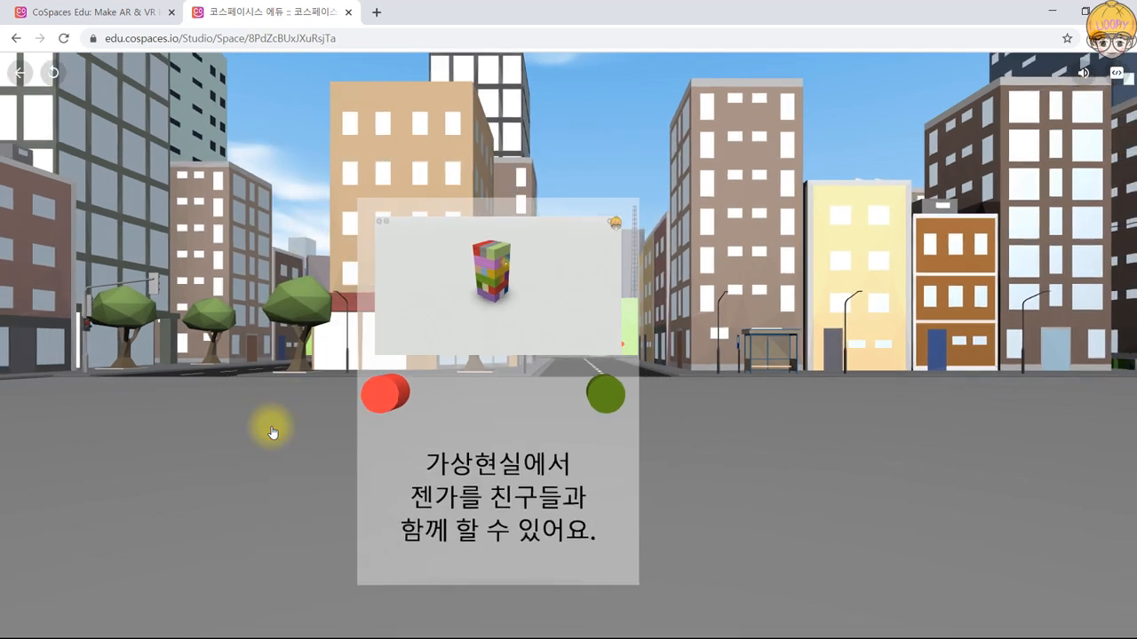
{"action": "scroll", "coordinate": [272, 433], "scroll_direction": "up", "scroll_amount": 4}
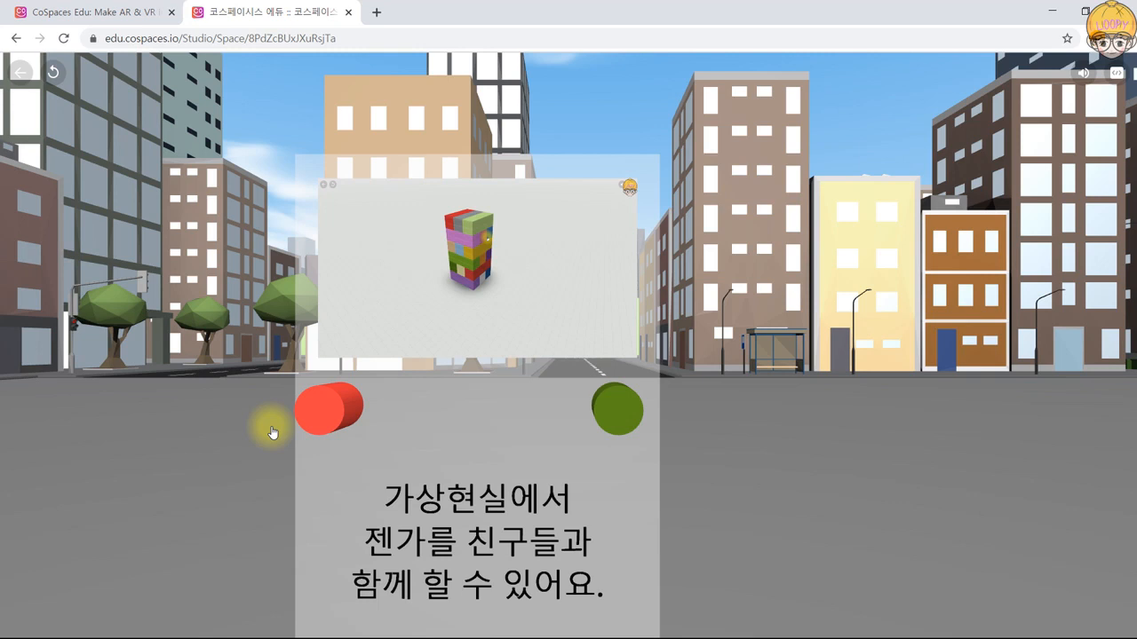
{"action": "left_click", "coordinate": [16, 73]}
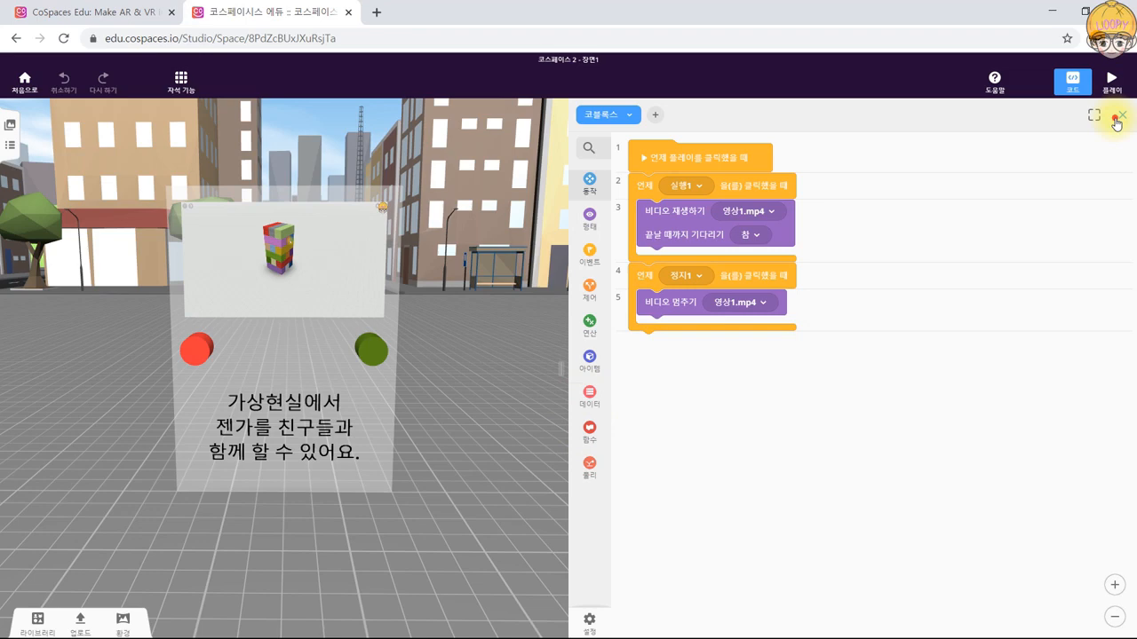
Close the code editor and place a cube from the building library on the open ground beside the exhibit panel.
{"action": "left_click", "coordinate": [1114, 118]}
{"action": "scroll", "coordinate": [622, 349], "scroll_direction": "down", "scroll_amount": 2}
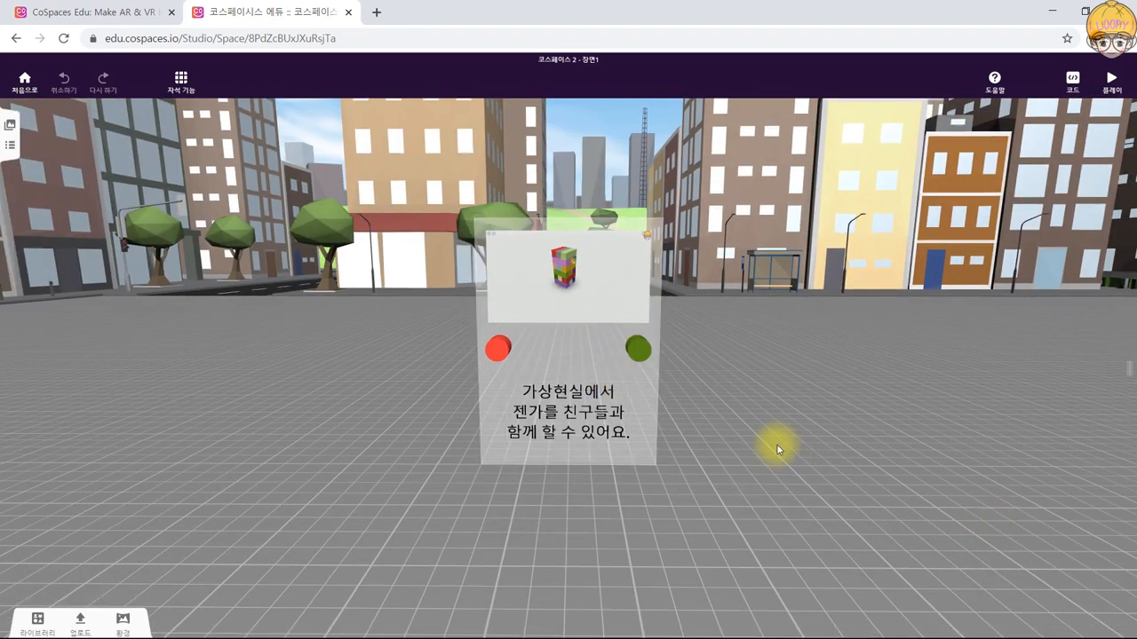
{"action": "mouse_move", "coordinate": [843, 458]}
{"action": "right_mouse_down"}
{"action": "mouse_move", "coordinate": [683, 432]}
{"action": "mouse_move", "coordinate": [681, 450]}
{"action": "mouse_move", "coordinate": [1036, 439]}
{"action": "right_mouse_up"}
{"action": "left_click", "coordinate": [39, 620]}
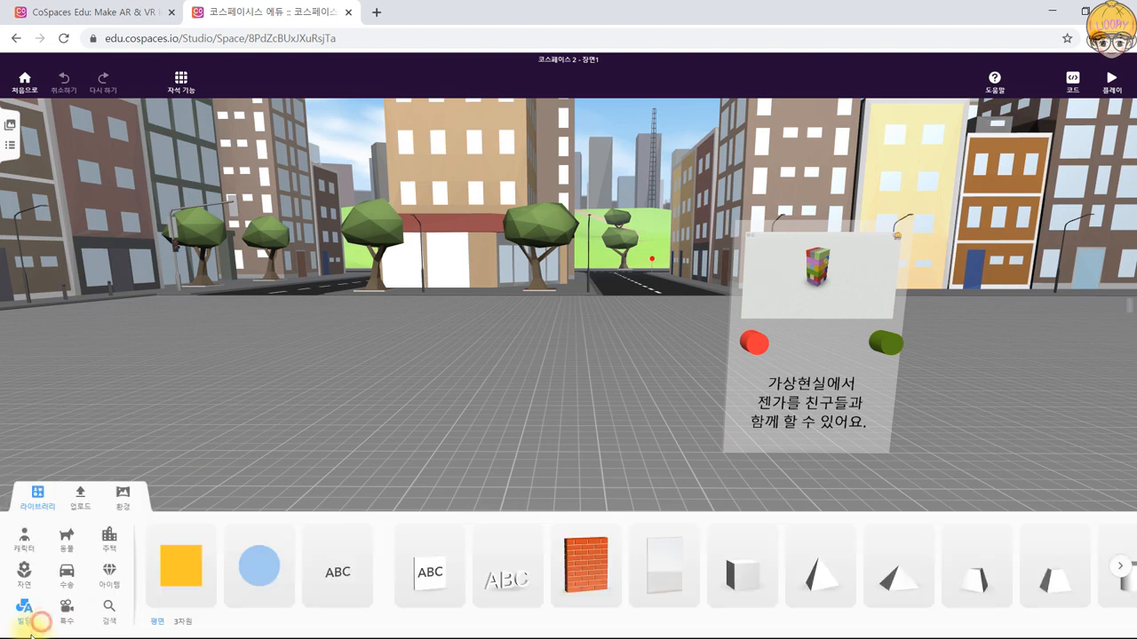
{"action": "left_click_drag", "start_coordinate": [728, 582], "coordinate": [619, 452]}
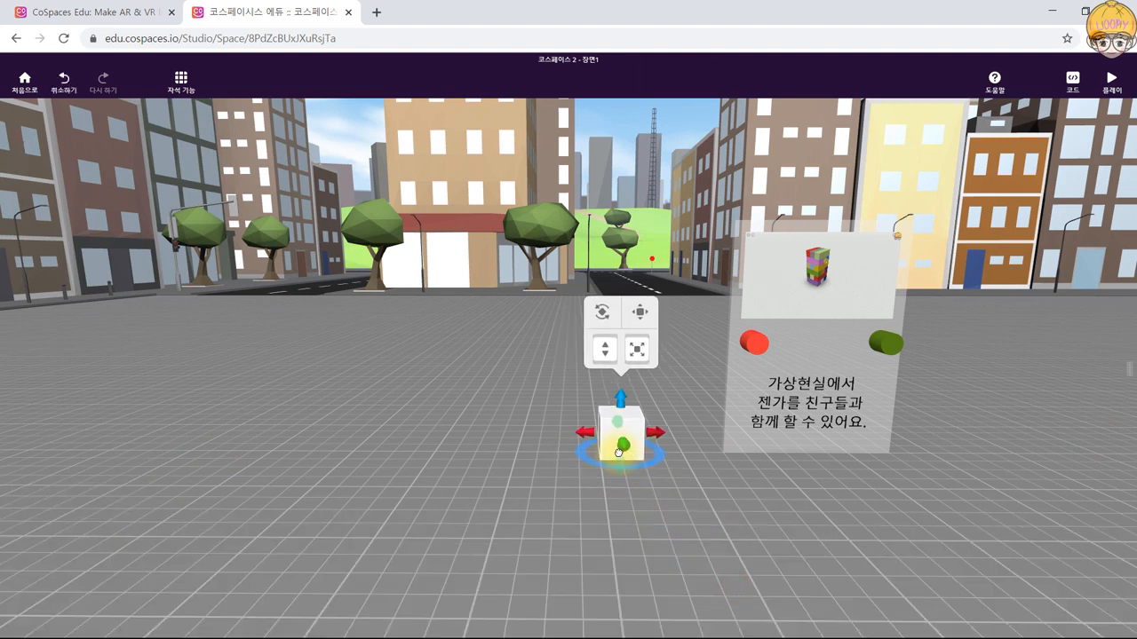
Enlarge the white cube beside the exhibit panel and slightly adjust its placement on the ground.
{"action": "left_click", "coordinate": [636, 350]}
{"action": "left_click_drag", "start_coordinate": [637, 353], "coordinate": [711, 313]}
{"action": "mouse_move", "coordinate": [662, 455]}
{"action": "left_mouse_down"}
{"action": "mouse_move", "coordinate": [670, 446]}
{"action": "mouse_move", "coordinate": [653, 444]}
{"action": "left_mouse_up"}
Browse the library's animal models through to the birds, and open the item category.
{"action": "left_click", "coordinate": [66, 537]}
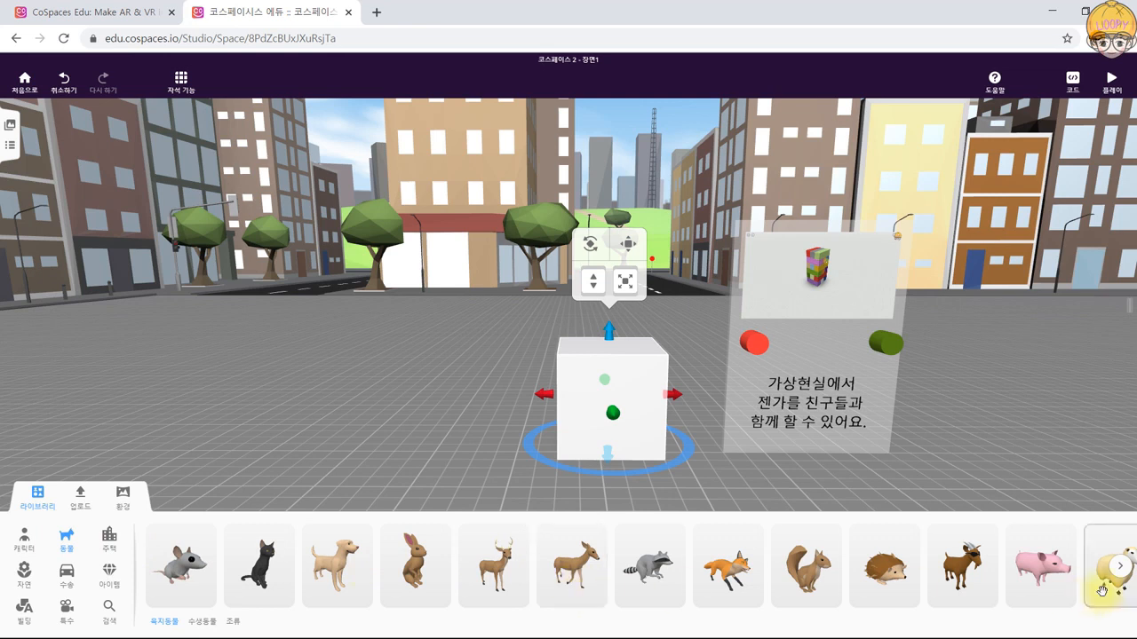
{"action": "left_click", "coordinate": [1120, 566]}
{"action": "left_click", "coordinate": [1121, 567]}
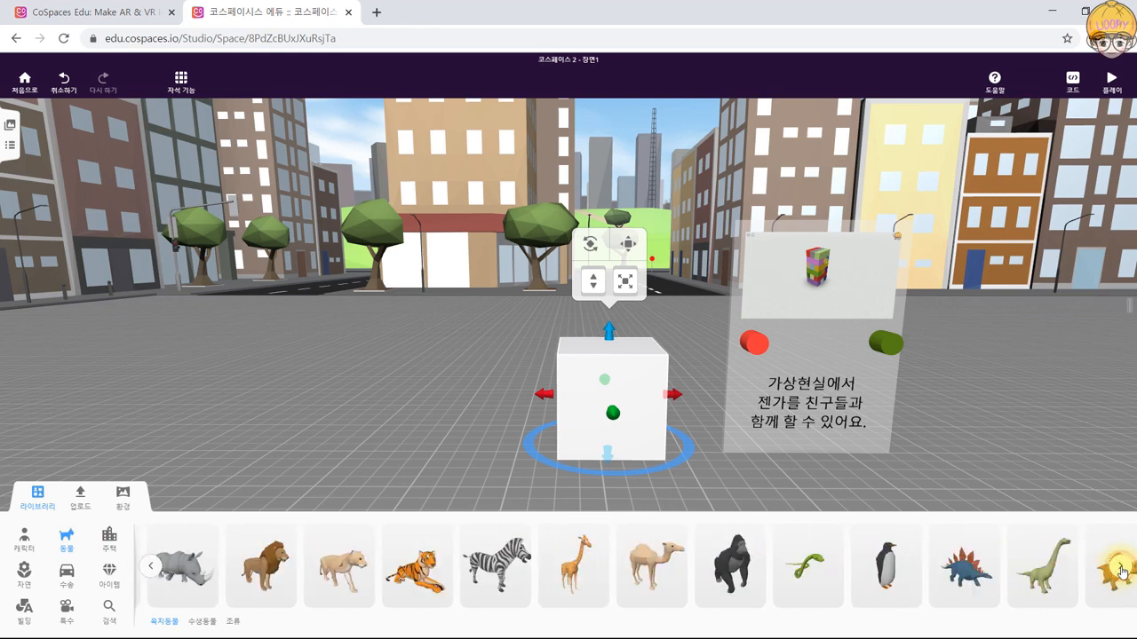
{"action": "left_click", "coordinate": [1120, 566]}
{"action": "left_click", "coordinate": [1121, 567]}
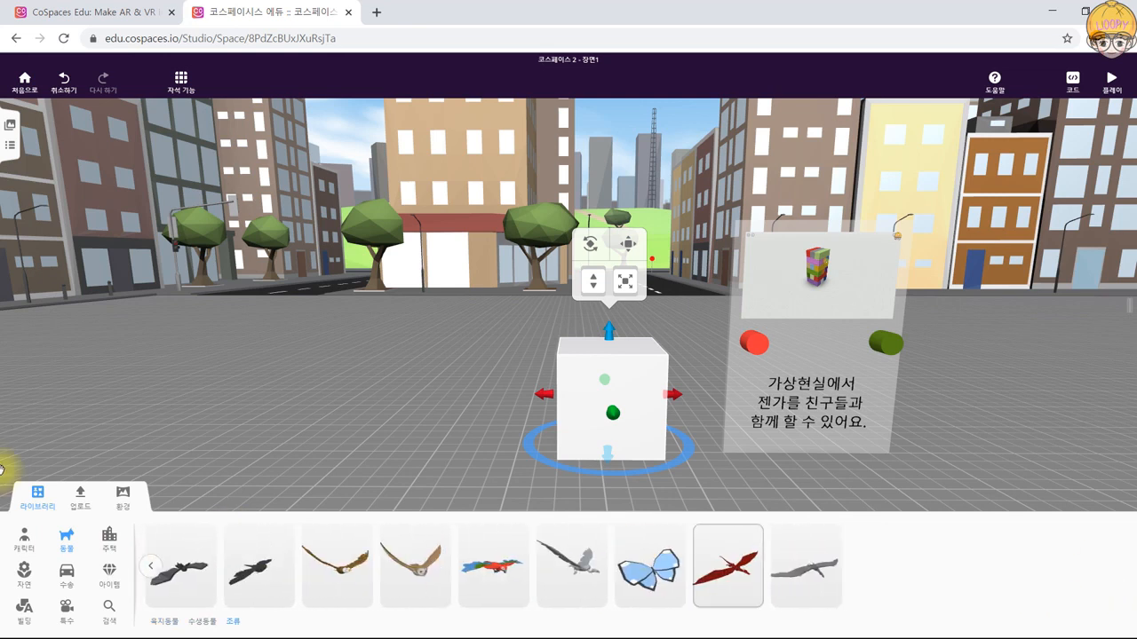
{"action": "left_click", "coordinate": [103, 574]}
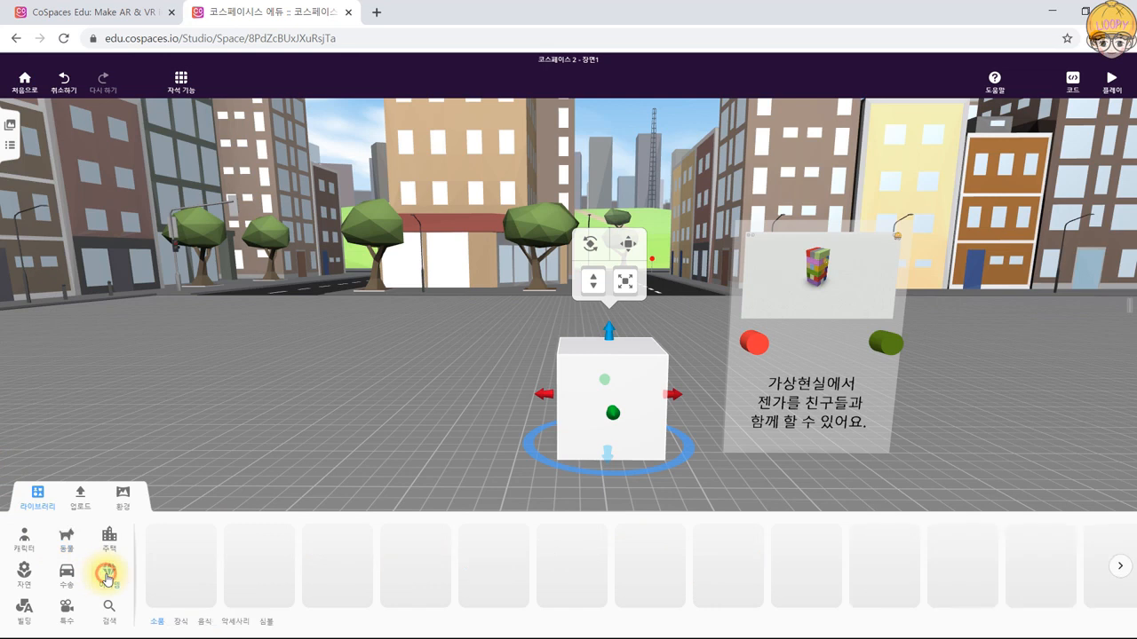
Place the Santa carrying a sack from the 기타 group of the character library on the ground beside the cube.
{"action": "left_click", "coordinate": [18, 537]}
{"action": "left_click", "coordinate": [1121, 567]}
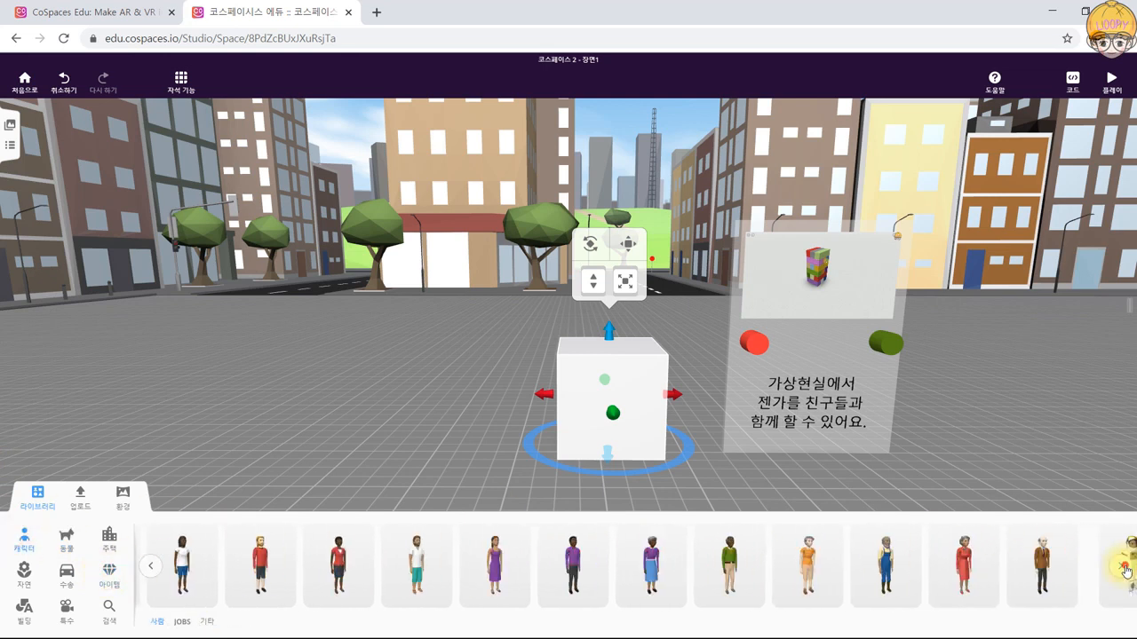
{"action": "left_click", "coordinate": [1123, 568]}
{"action": "left_click", "coordinate": [1122, 568]}
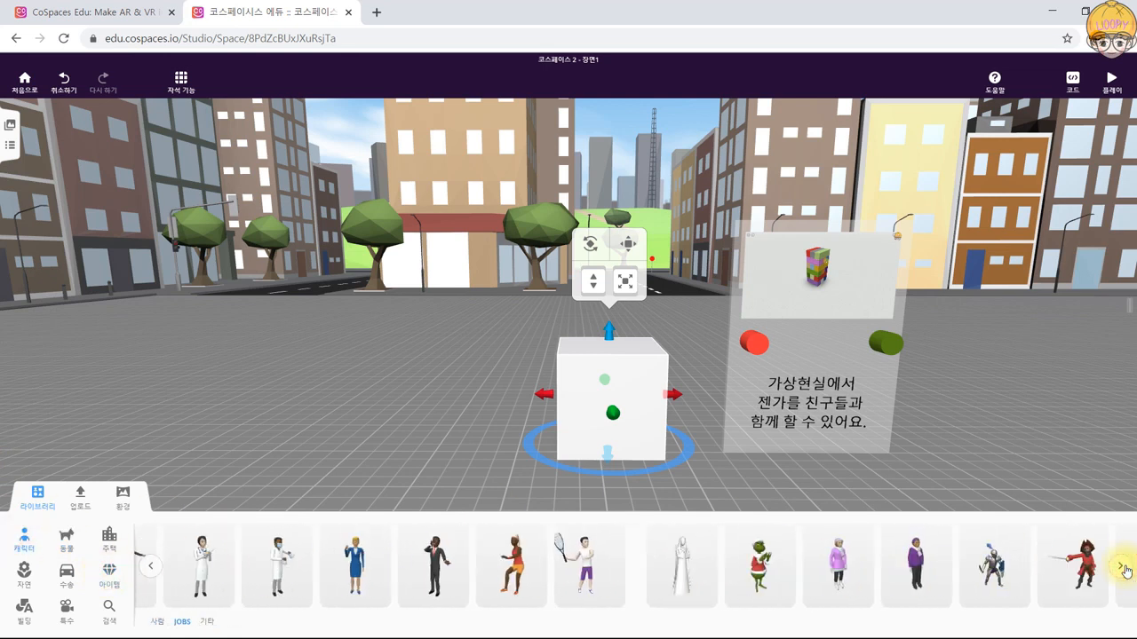
{"action": "left_click", "coordinate": [1123, 568]}
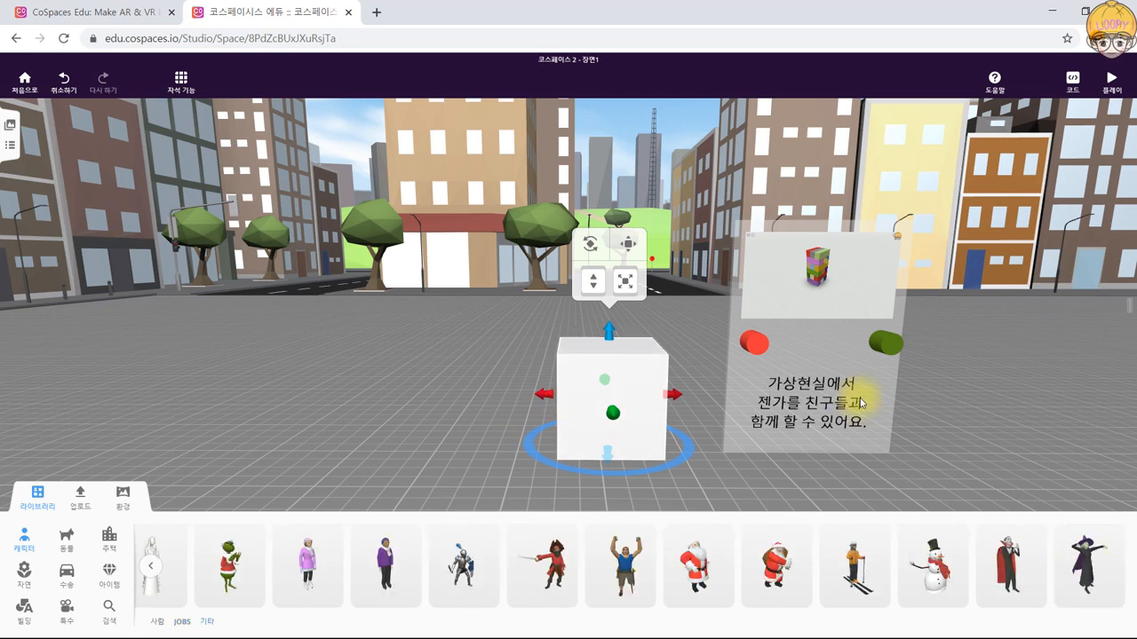
{"action": "left_click_drag", "start_coordinate": [755, 573], "coordinate": [469, 484]}
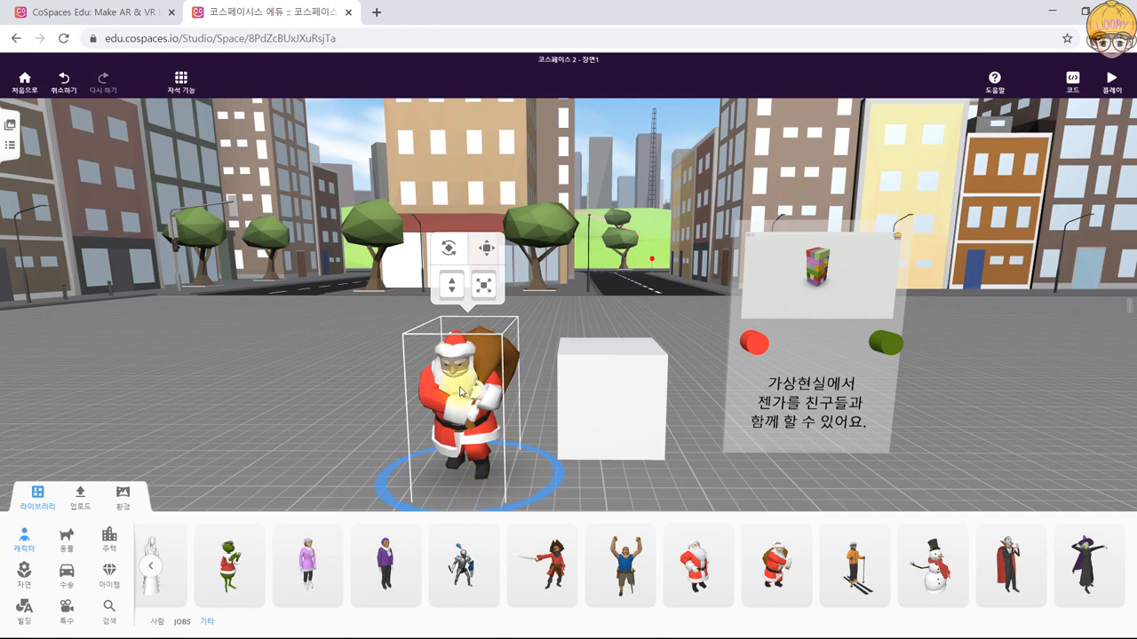
Shrink the Santa, set it on top of the white cube, and enlarge it to suit the pedestal.
{"action": "left_click_drag", "start_coordinate": [483, 310], "coordinate": [492, 463]}
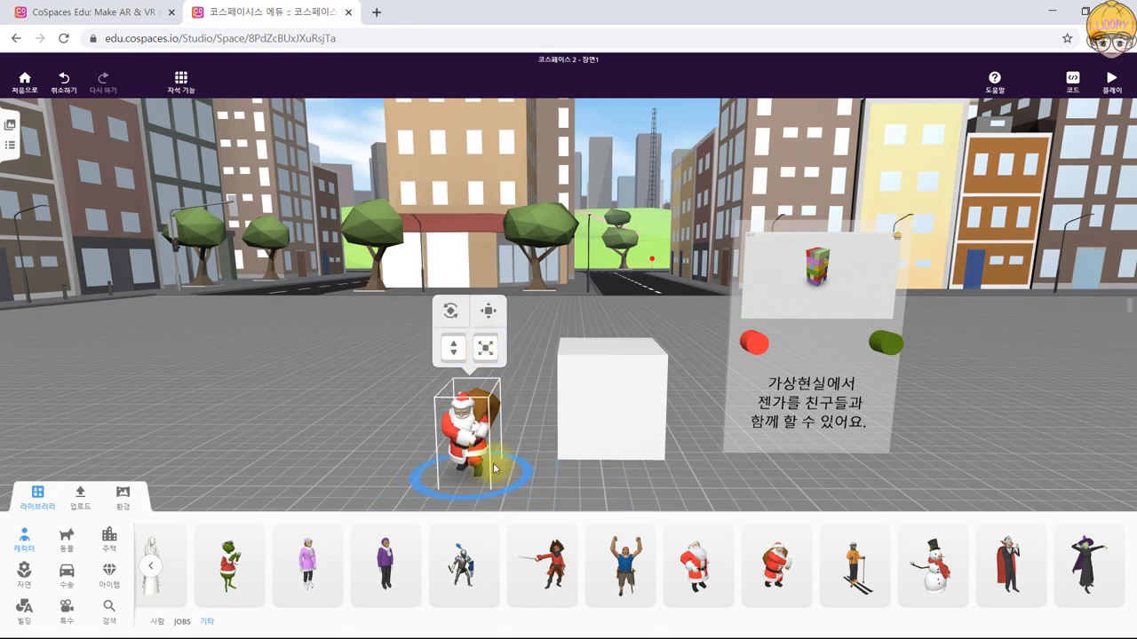
{"action": "left_click", "coordinate": [38, 499]}
{"action": "left_click_drag", "start_coordinate": [474, 438], "coordinate": [605, 347]}
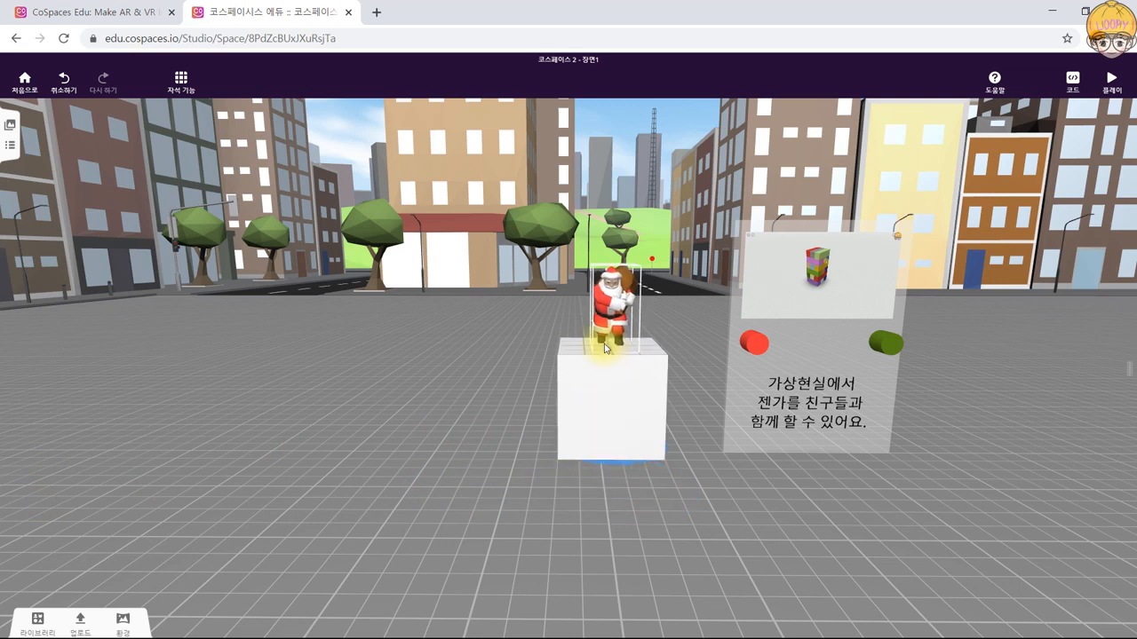
{"action": "left_click_drag", "start_coordinate": [625, 222], "coordinate": [624, 183]}
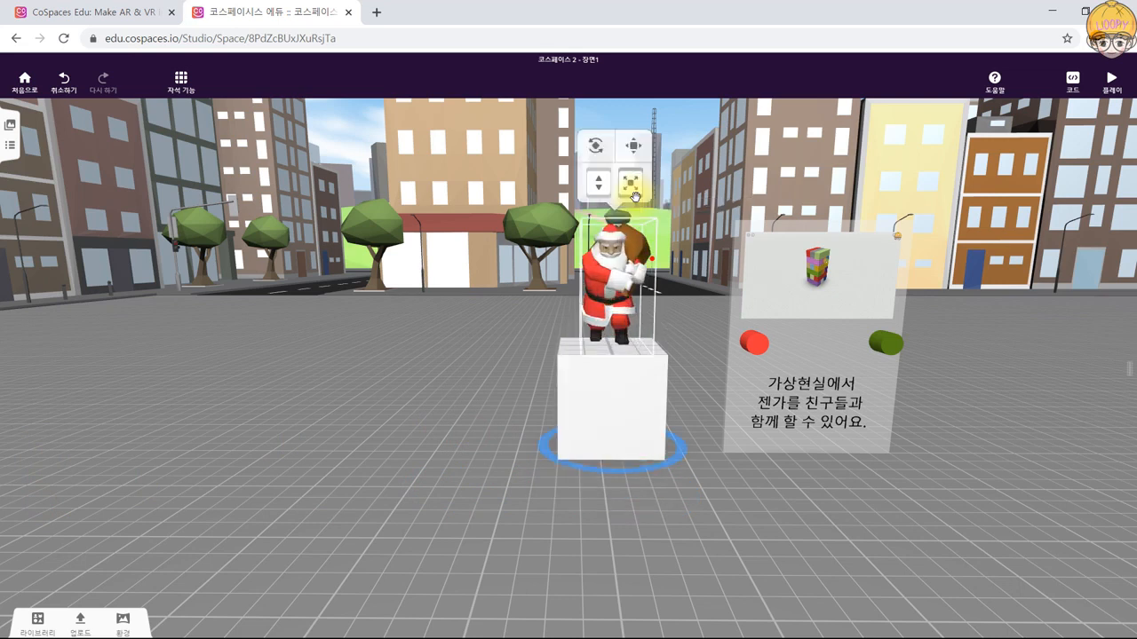
Recolour the Santa's Coat white and set its Skin to the custom colour #E4D9CD.
{"action": "right_click", "coordinate": [613, 275]}
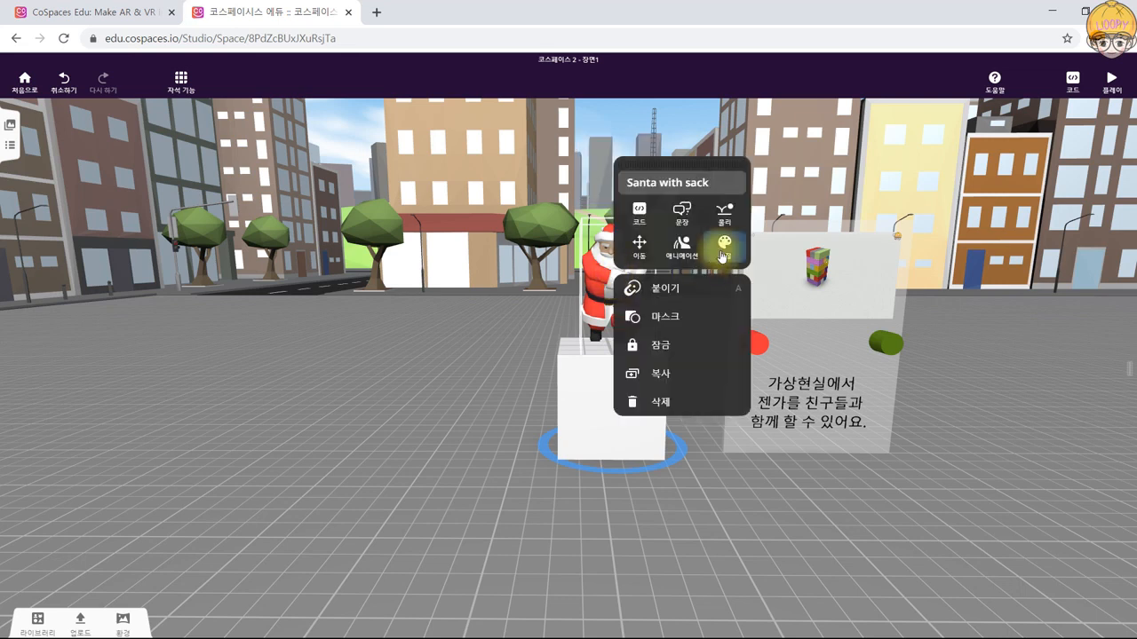
{"action": "left_click", "coordinate": [724, 246]}
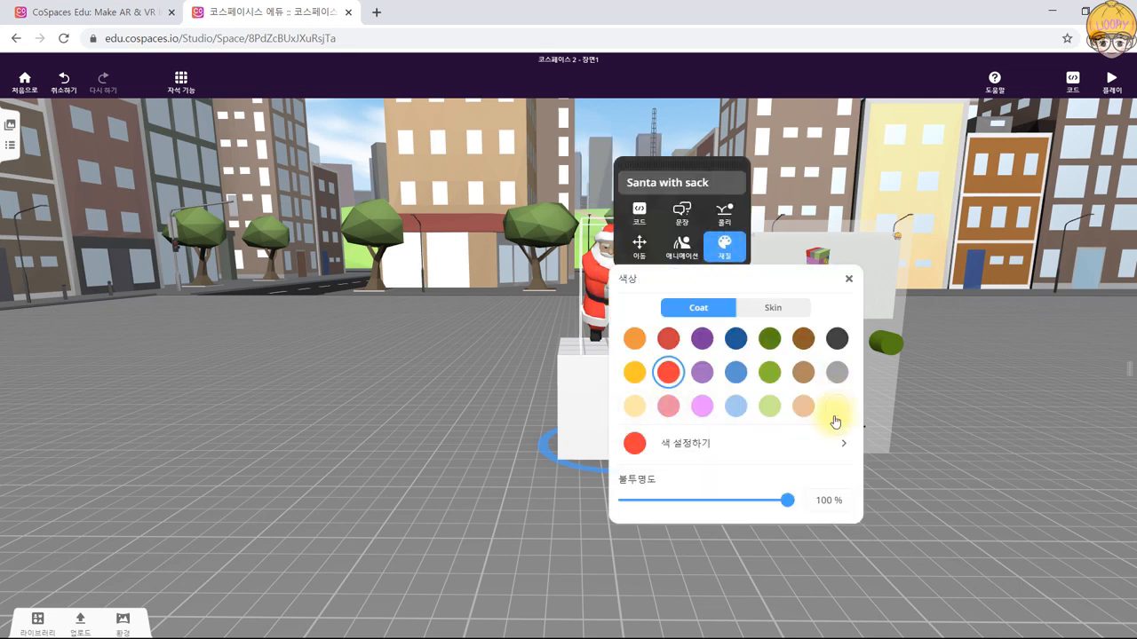
{"action": "left_click", "coordinate": [836, 406]}
{"action": "left_click", "coordinate": [785, 310]}
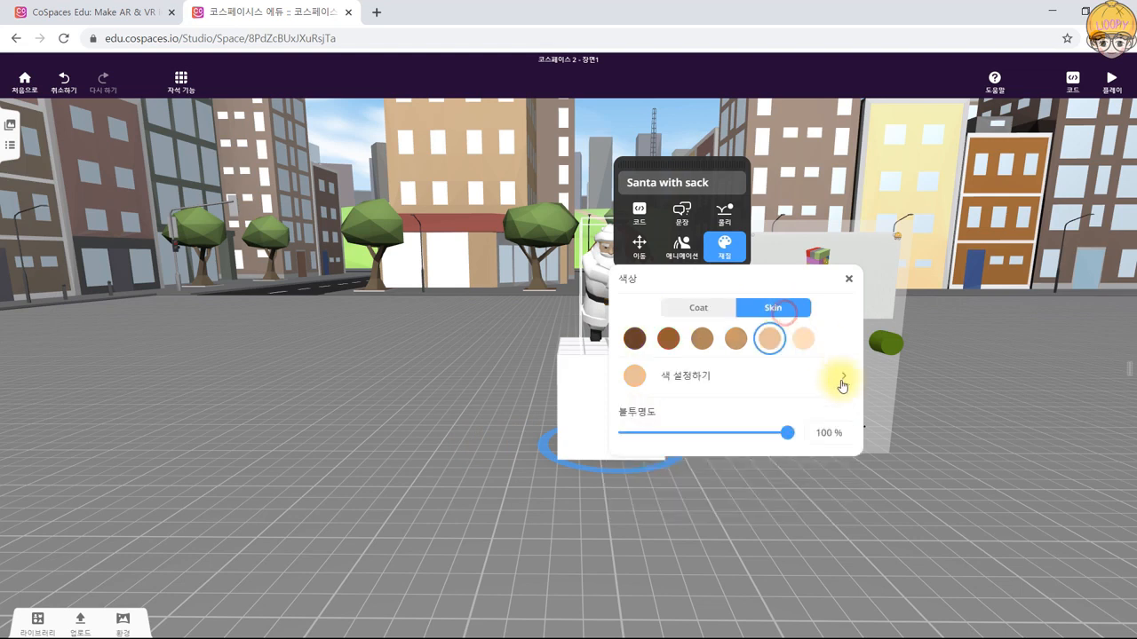
{"action": "left_click", "coordinate": [723, 379]}
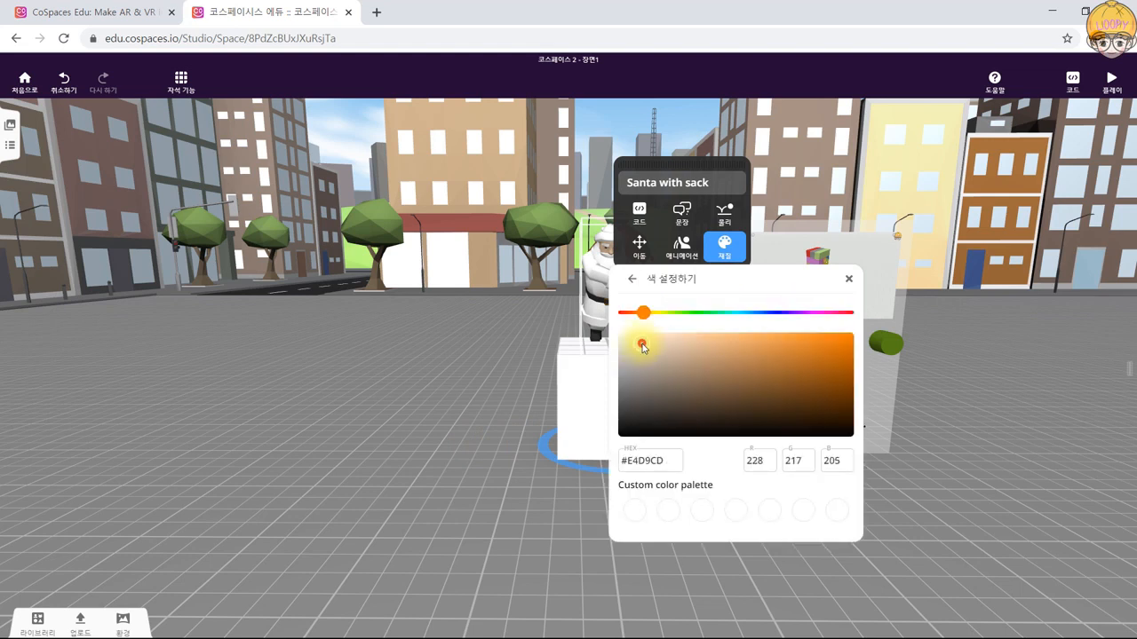
{"action": "left_click", "coordinate": [485, 362]}
Check the Santa's custom Coat colour and set its Skin to custom white #FFFFFF.
{"action": "left_click", "coordinate": [723, 241]}
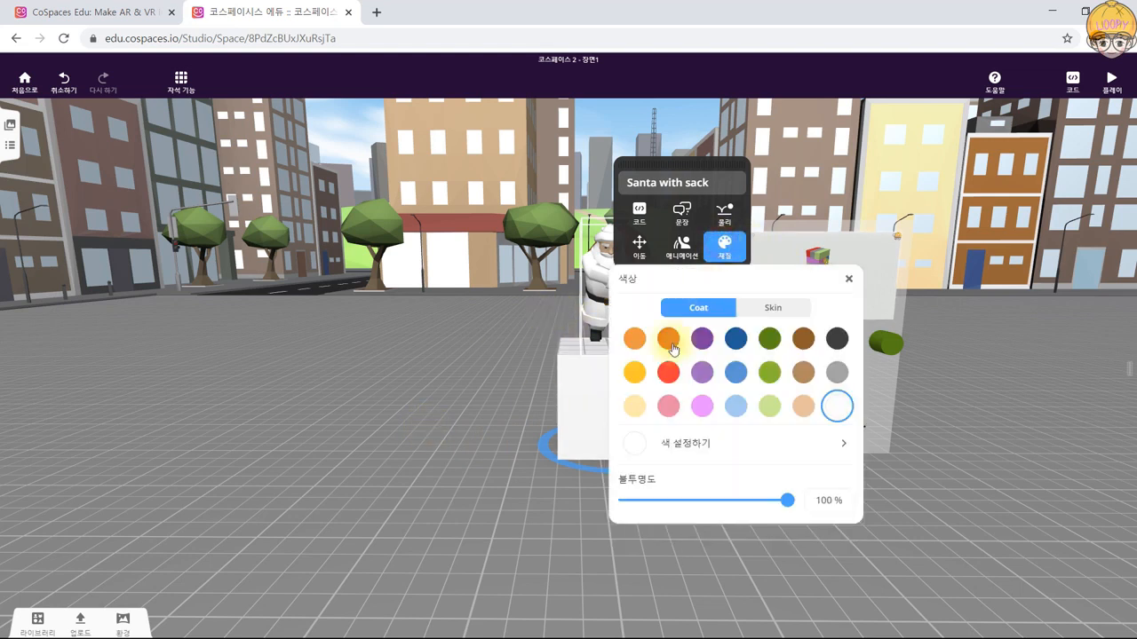
{"action": "left_click", "coordinate": [635, 443]}
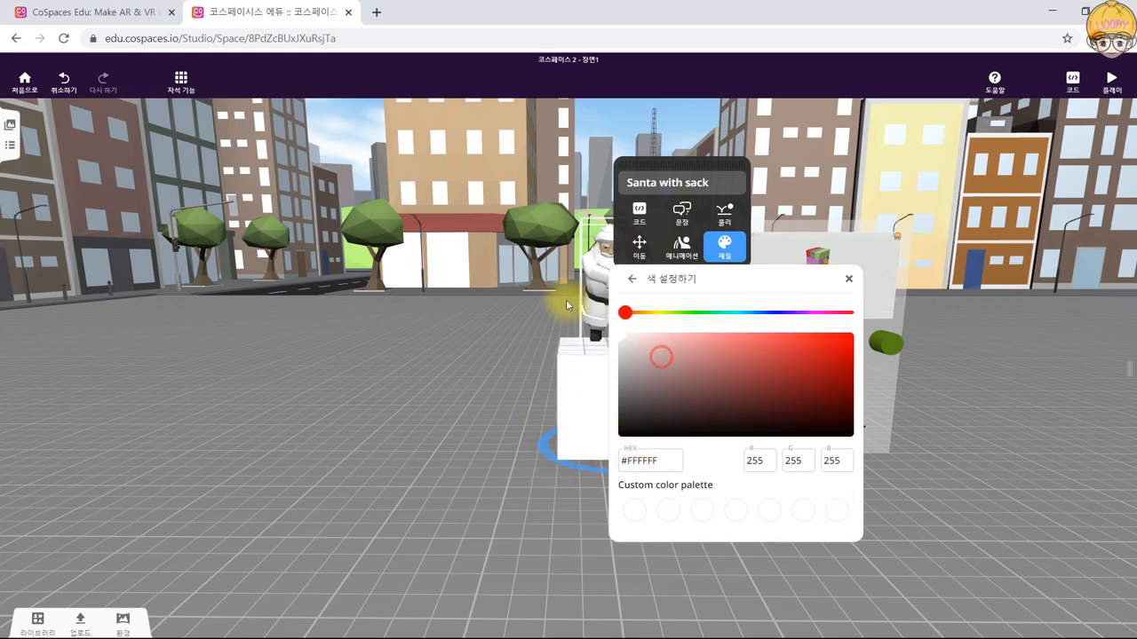
{"action": "left_click", "coordinate": [569, 306]}
{"action": "left_click", "coordinate": [724, 243]}
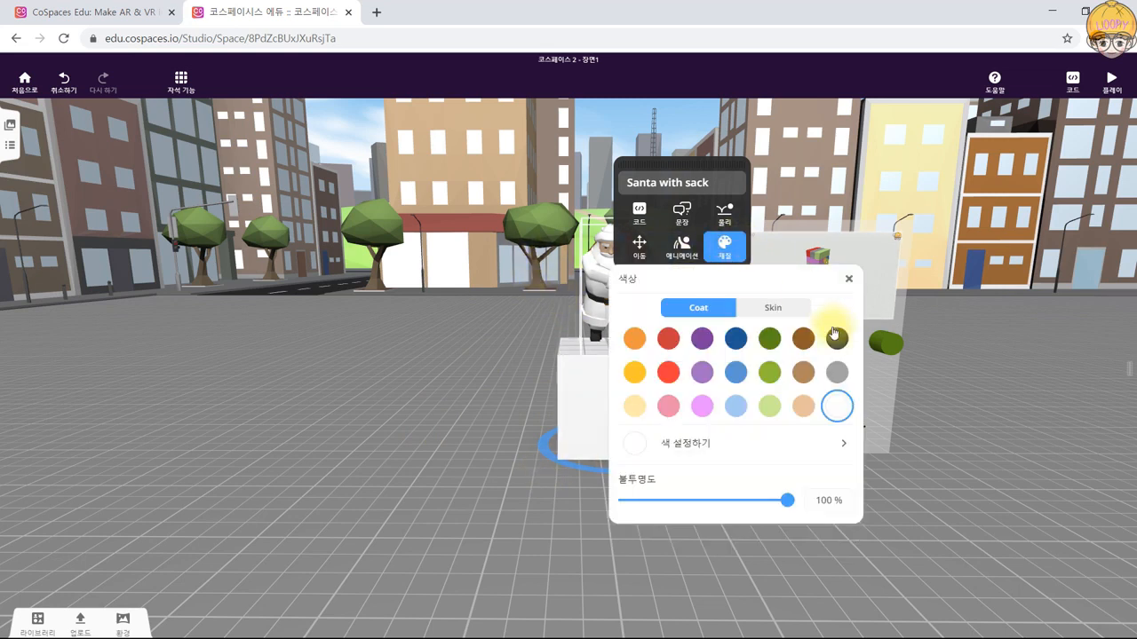
{"action": "left_click", "coordinate": [797, 308]}
{"action": "left_click", "coordinate": [635, 376]}
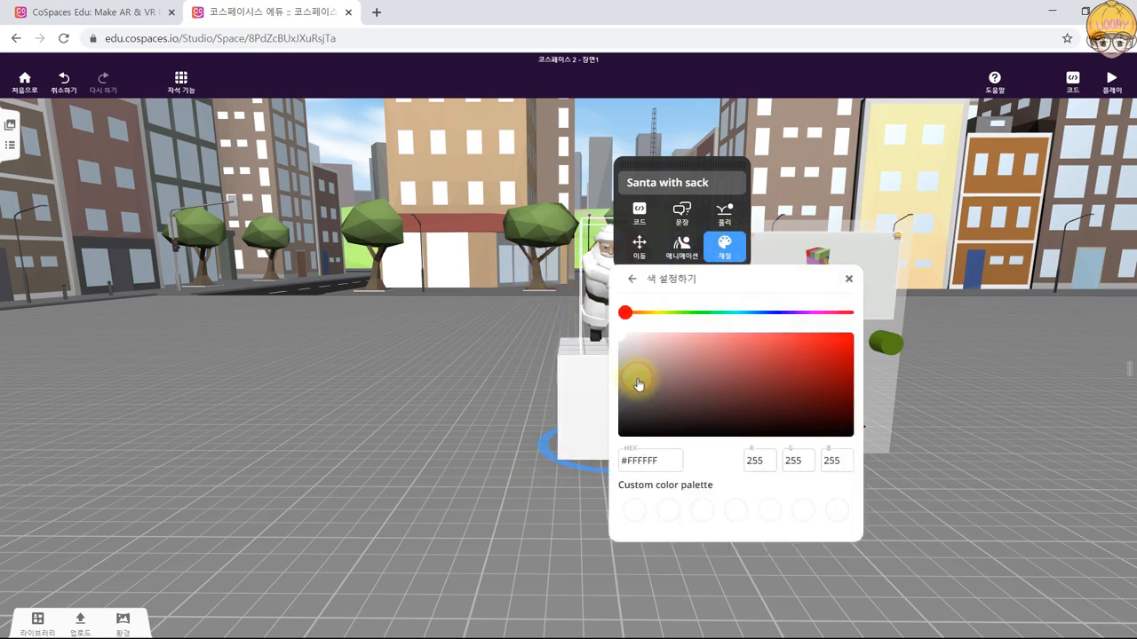
{"action": "left_click", "coordinate": [630, 279]}
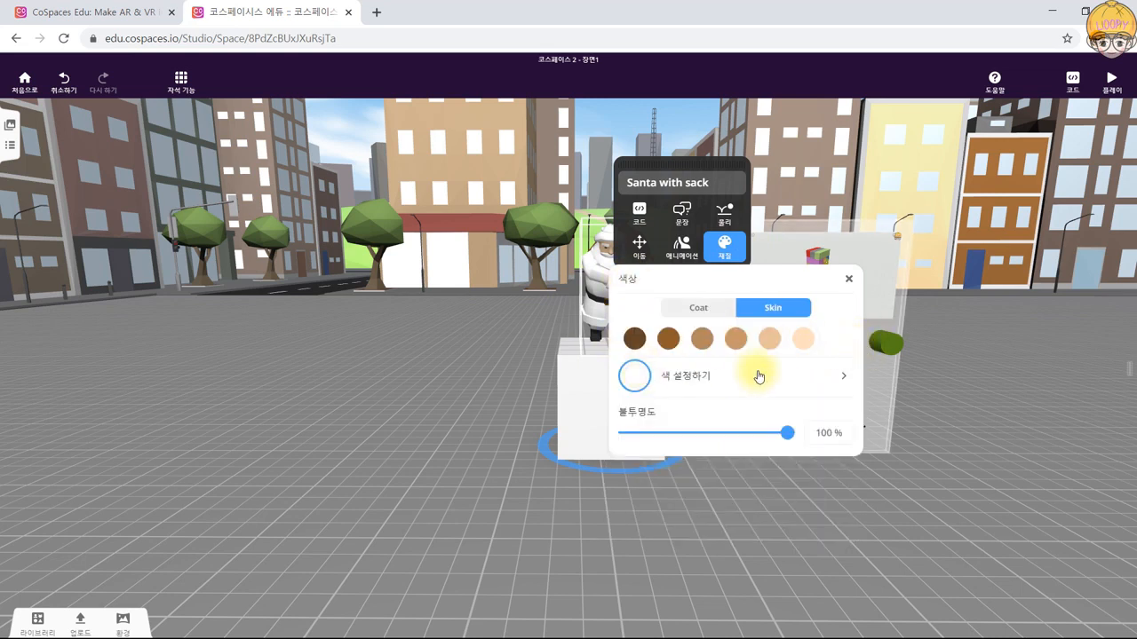
{"action": "left_click", "coordinate": [406, 427]}
{"action": "left_click_drag", "start_coordinate": [409, 431], "coordinate": [371, 471]}
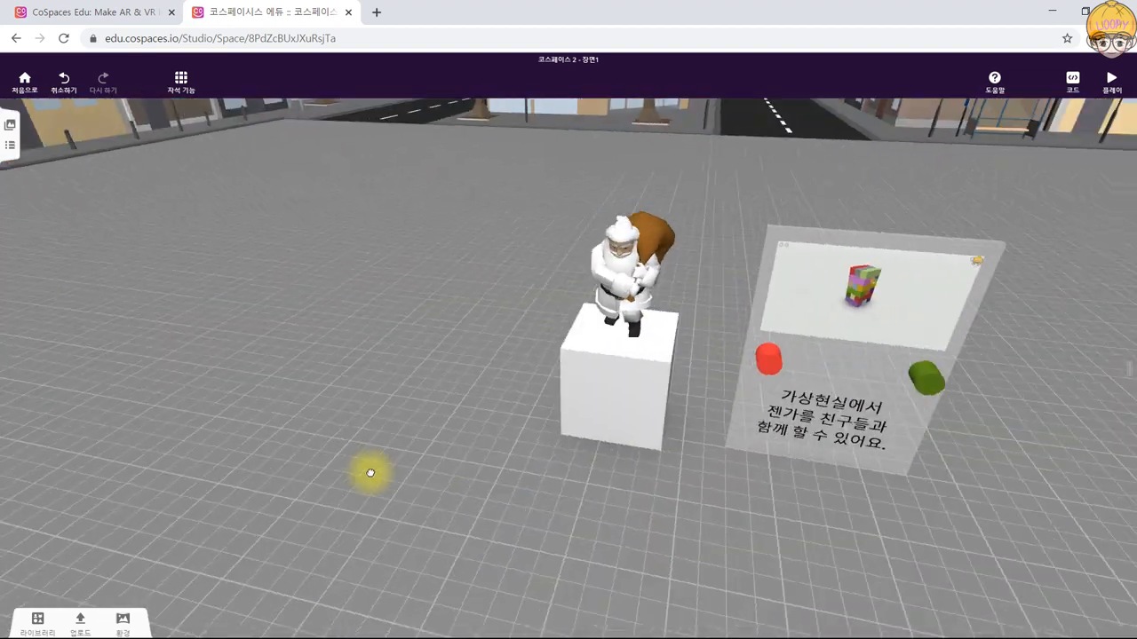
Set the Santa's Skin to the custom colour #F5E8E8 and close the colour settings.
{"action": "left_click", "coordinate": [622, 262]}
{"action": "left_click", "coordinate": [710, 226]}
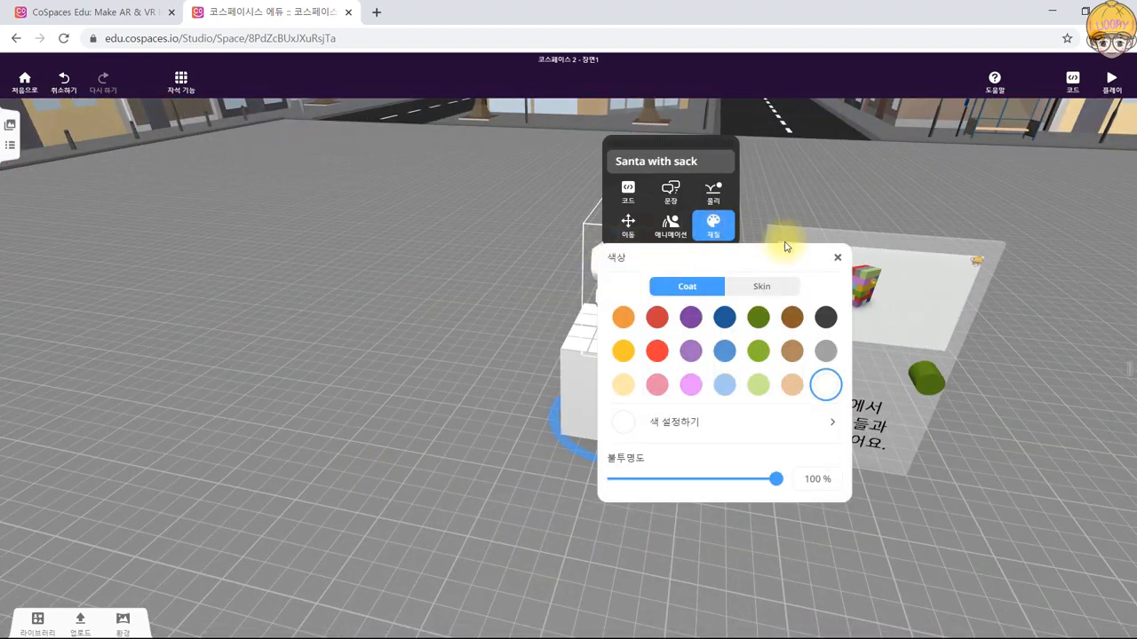
{"action": "left_click", "coordinate": [781, 287]}
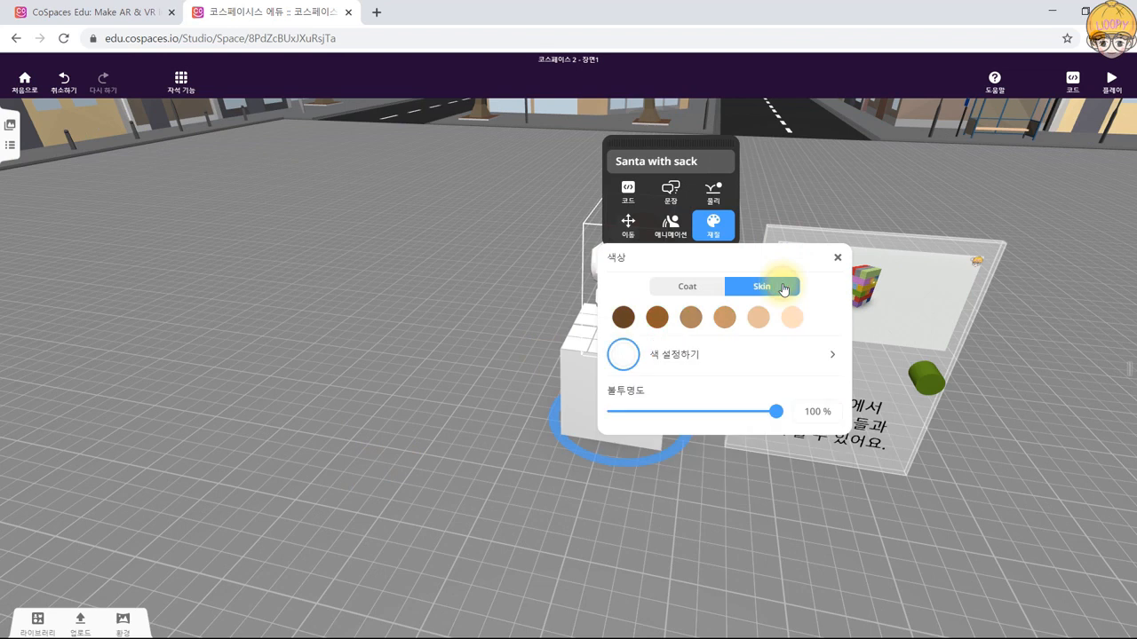
{"action": "left_click", "coordinate": [802, 372]}
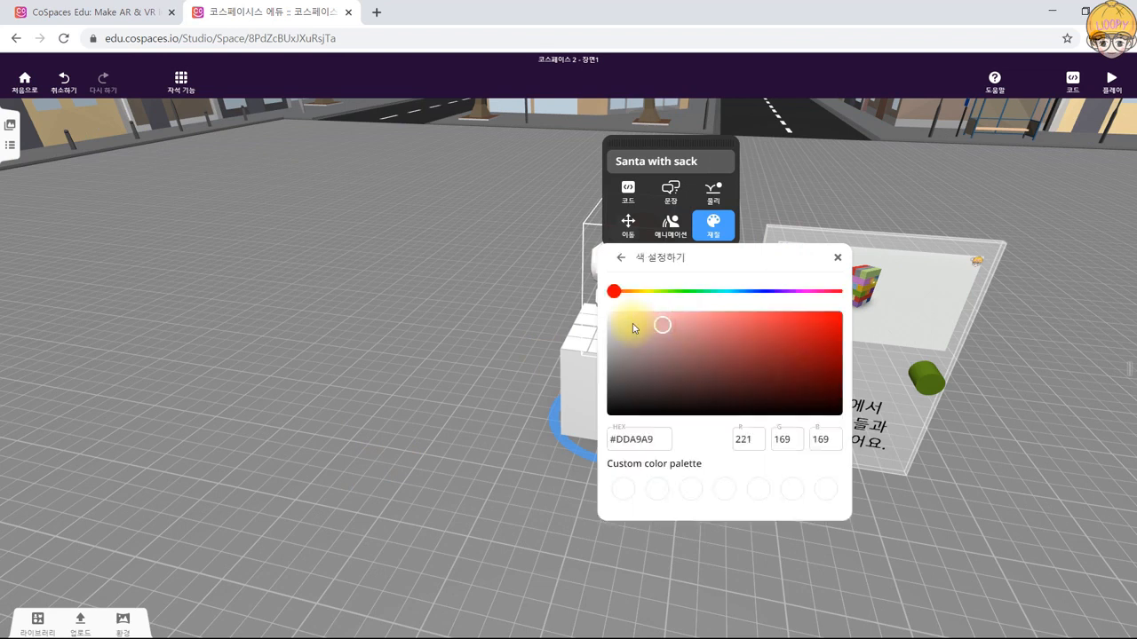
{"action": "left_click_drag", "start_coordinate": [629, 327], "coordinate": [615, 313]}
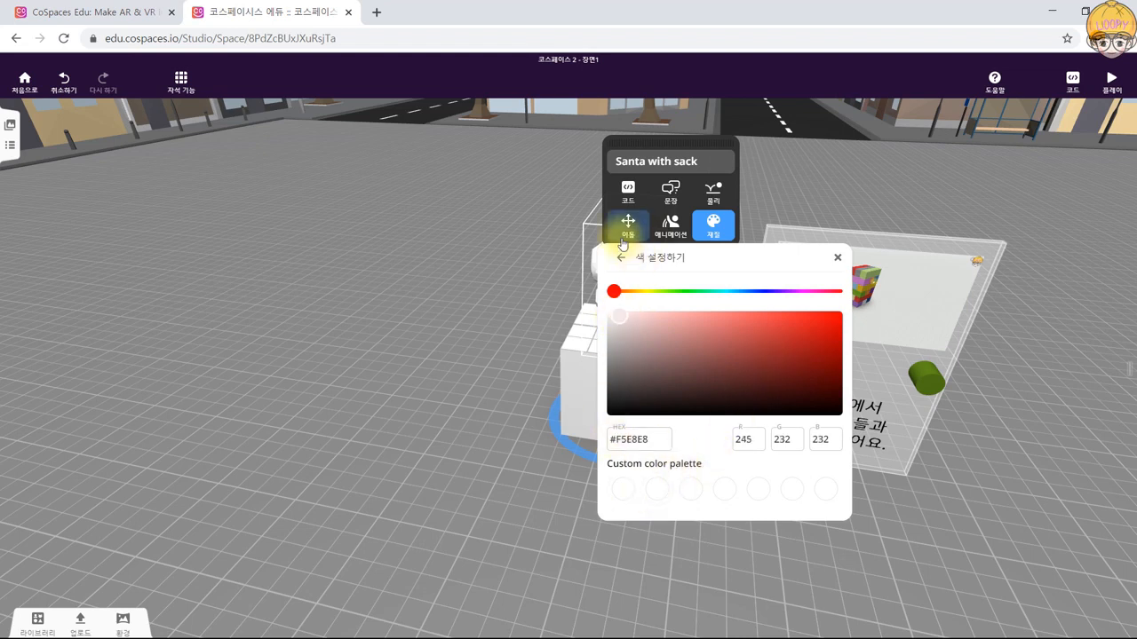
{"action": "left_click", "coordinate": [620, 257]}
{"action": "left_click", "coordinate": [837, 258]}
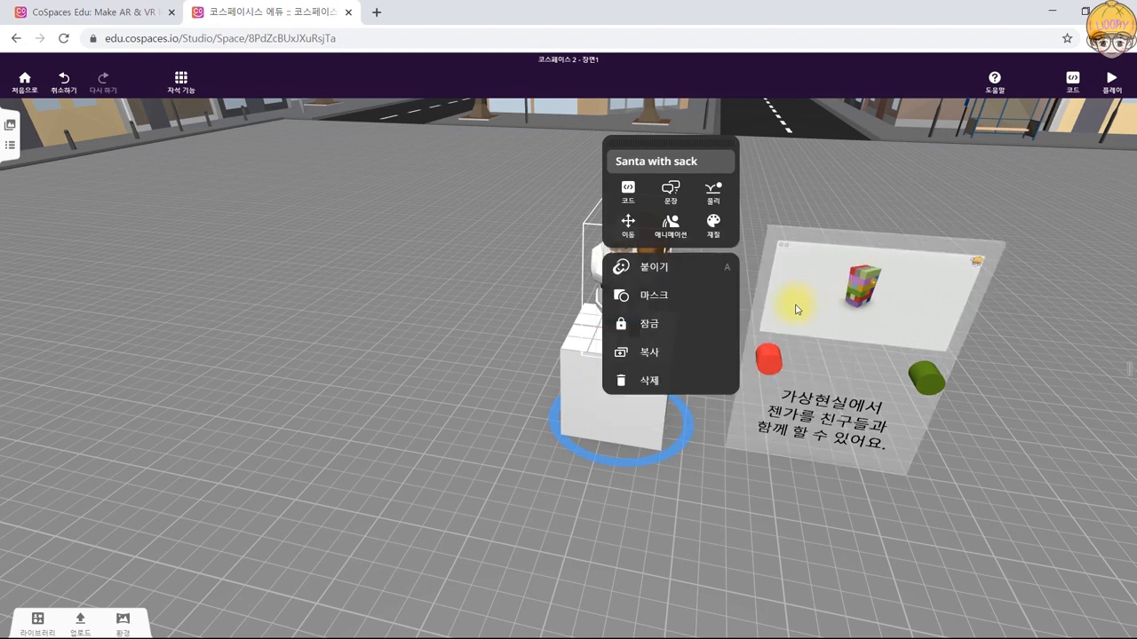
Move the Santa's properties aside and try several preset Skin colours, finishing with the darkest brown.
{"action": "left_click_drag", "start_coordinate": [681, 154], "coordinate": [407, 190]}
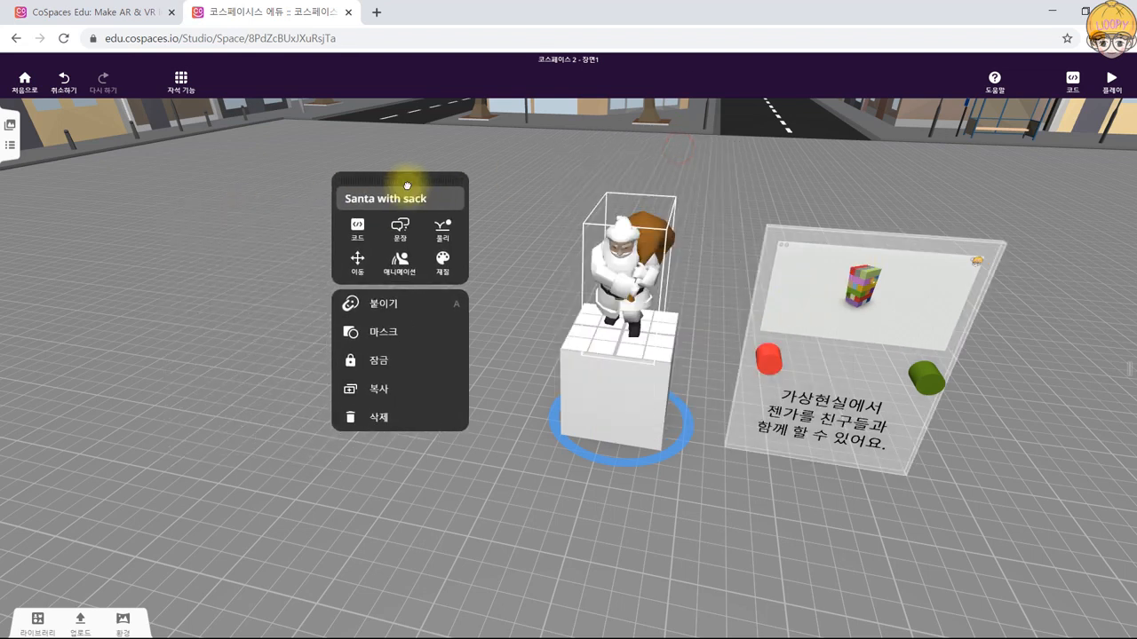
{"action": "left_click", "coordinate": [442, 259]}
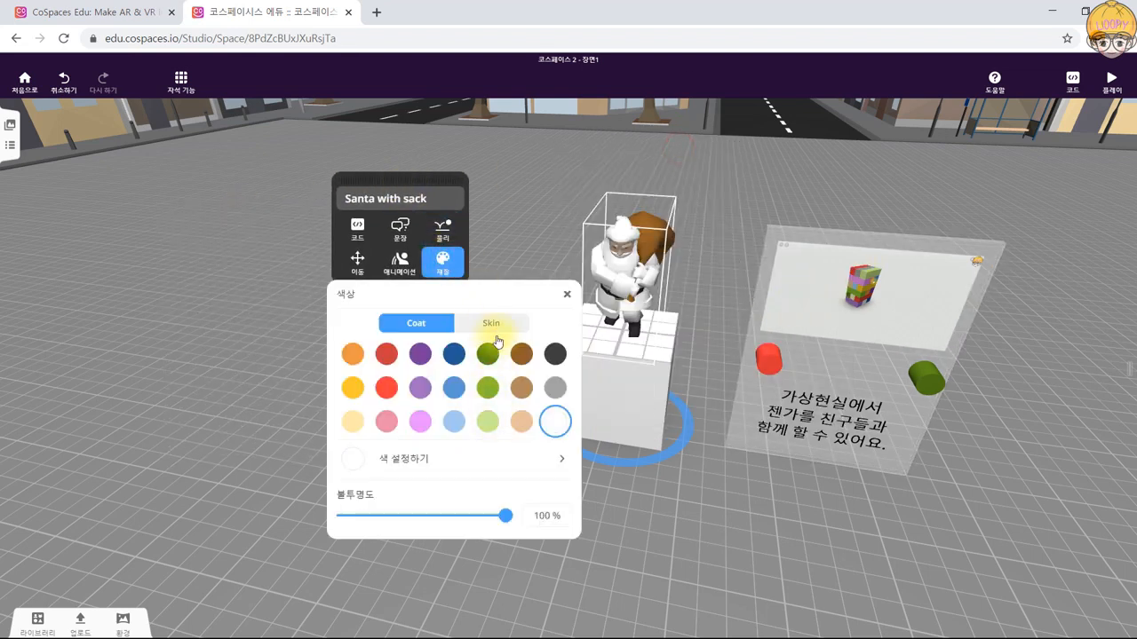
{"action": "left_click", "coordinate": [493, 322]}
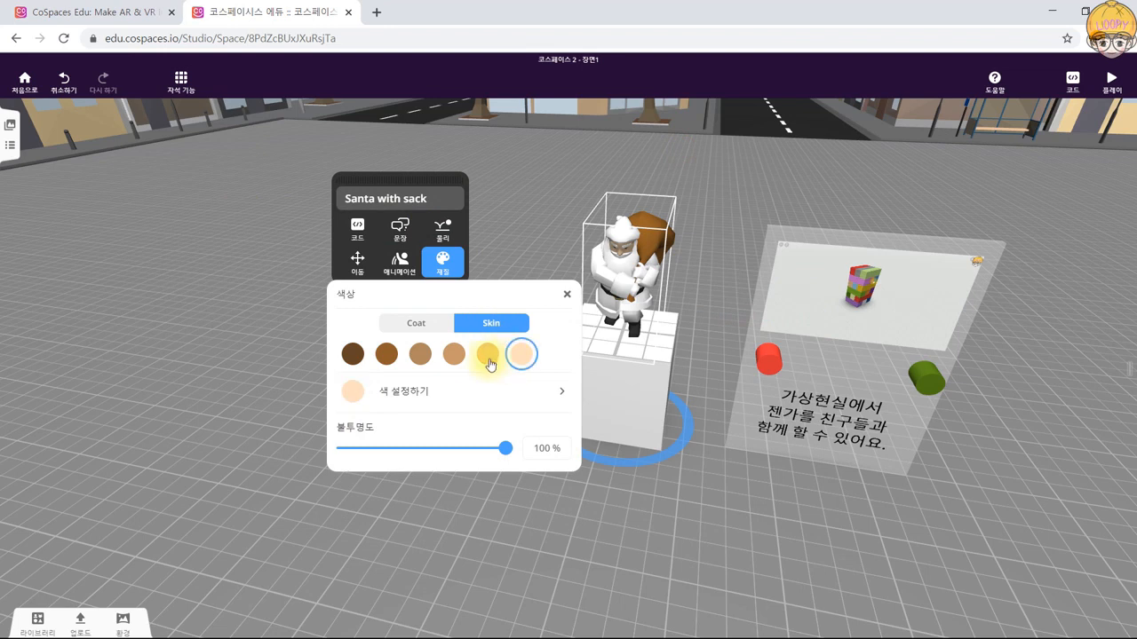
{"action": "left_click", "coordinate": [420, 355]}
{"action": "left_click", "coordinate": [386, 354]}
{"action": "left_click", "coordinate": [356, 355]}
{"action": "left_click", "coordinate": [416, 323]}
{"action": "left_click_drag", "start_coordinate": [710, 558], "coordinate": [697, 510]}
Try brown, blue, purple, red, yellow and pale yellow on the Santa's Coat from its side, finishing with white.
{"action": "right_click", "coordinate": [620, 281]}
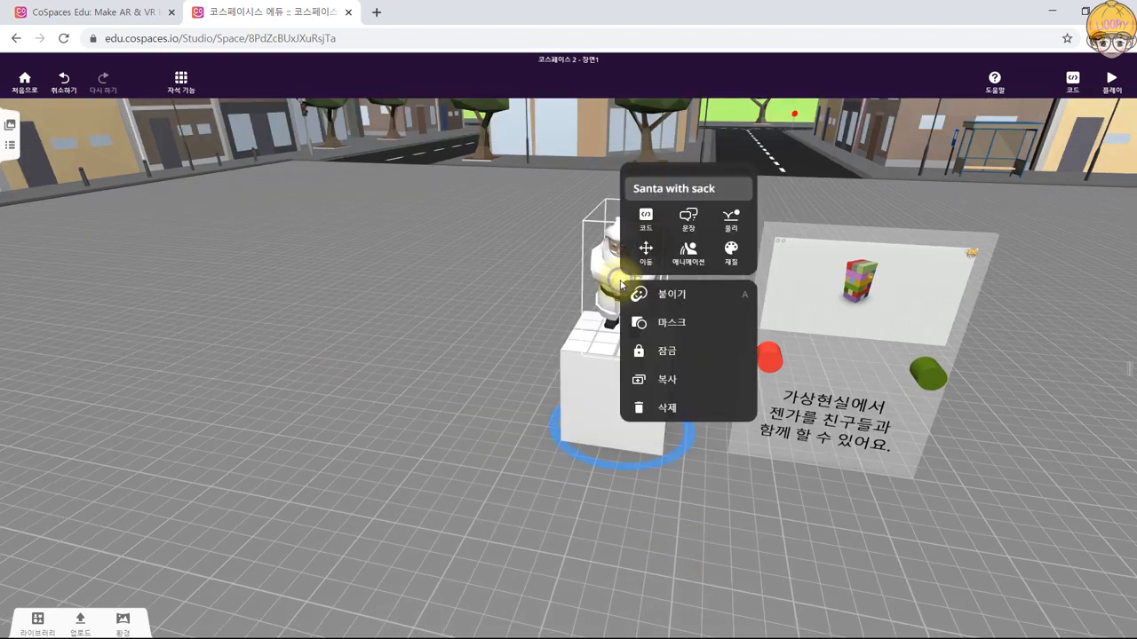
{"action": "left_click_drag", "start_coordinate": [461, 439], "coordinate": [598, 411]}
{"action": "right_click", "coordinate": [559, 275]}
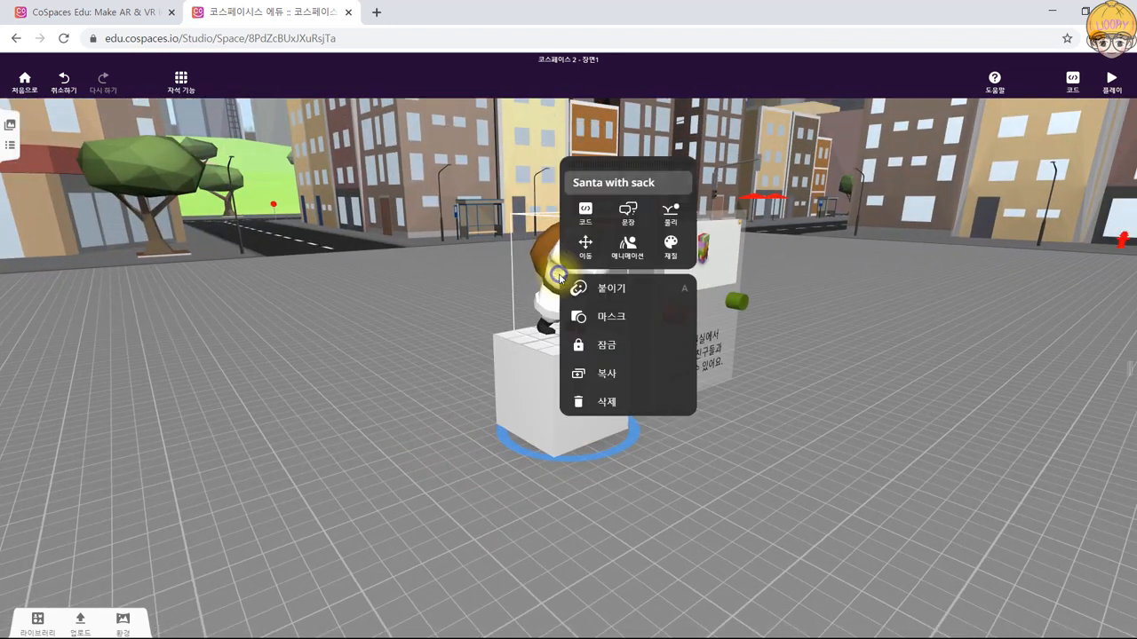
{"action": "left_click", "coordinate": [670, 246]}
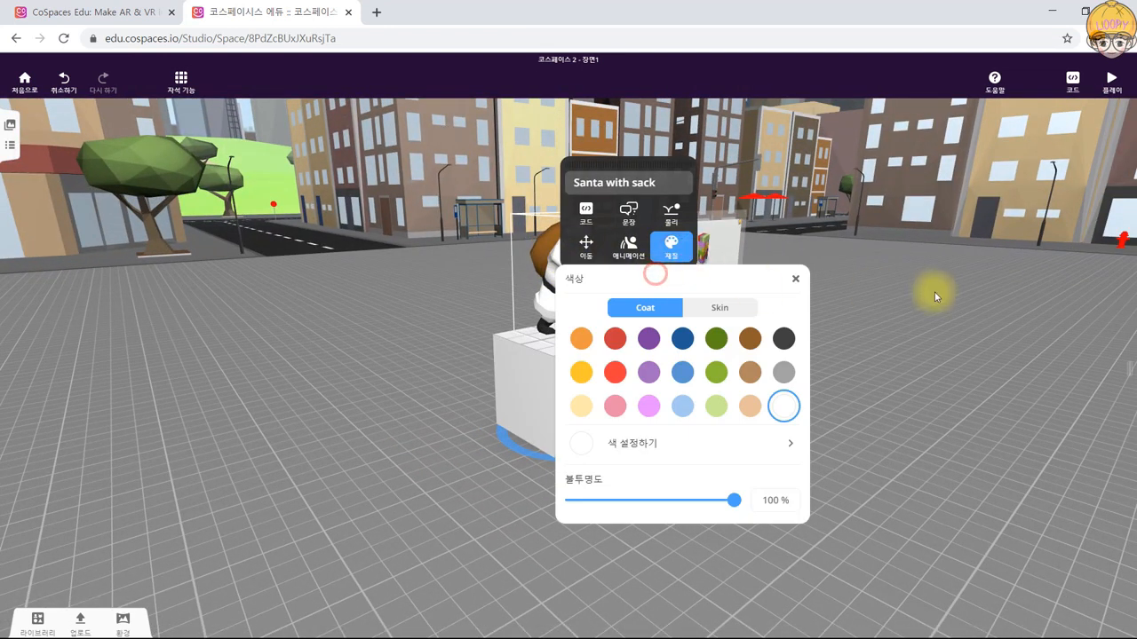
{"action": "left_click", "coordinate": [795, 278]}
{"action": "left_click_drag", "start_coordinate": [626, 165], "coordinate": [239, 196]}
{"action": "left_click", "coordinate": [372, 376]}
{"action": "left_click", "coordinate": [289, 372]}
{"action": "left_click", "coordinate": [261, 371]}
{"action": "left_click", "coordinate": [228, 404]}
{"action": "left_click", "coordinate": [195, 403]}
{"action": "left_click", "coordinate": [194, 435]}
{"action": "left_click", "coordinate": [397, 436]}
Try custom Skin colours on the Santa, including #F1E5DA, and compare further preset skin tones.
{"action": "left_click", "coordinate": [325, 339]}
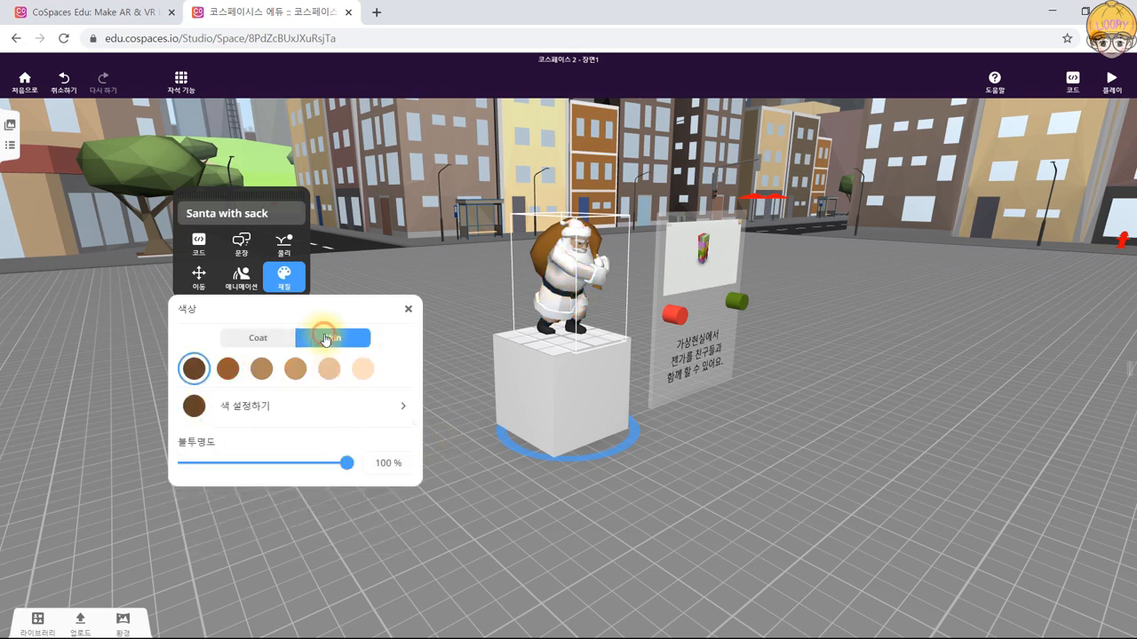
{"action": "left_click", "coordinate": [400, 419]}
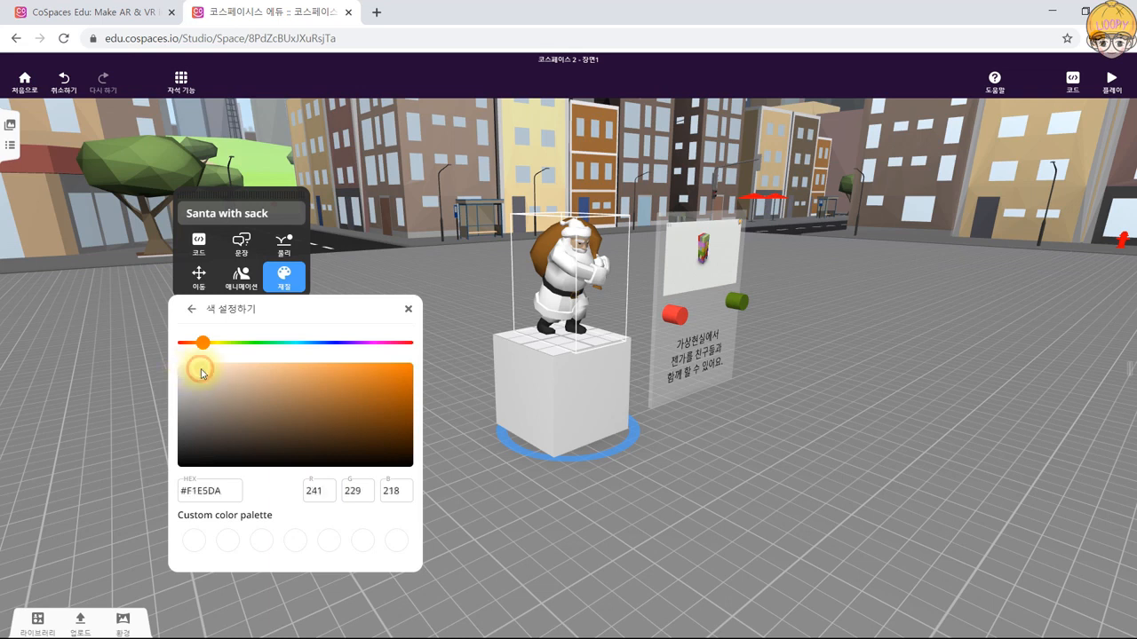
{"action": "left_click", "coordinate": [233, 343]}
{"action": "left_click_drag", "start_coordinate": [267, 382], "coordinate": [364, 394]}
{"action": "left_click", "coordinate": [192, 309]}
{"action": "left_click", "coordinate": [328, 376]}
{"action": "left_click", "coordinate": [229, 368]}
{"action": "left_click", "coordinate": [357, 362]}
Delete the Santa with sack from the top of the white cube.
{"action": "left_click", "coordinate": [571, 267]}
{"action": "left_click", "coordinate": [571, 267]}
{"action": "key", "text": "Delete"}
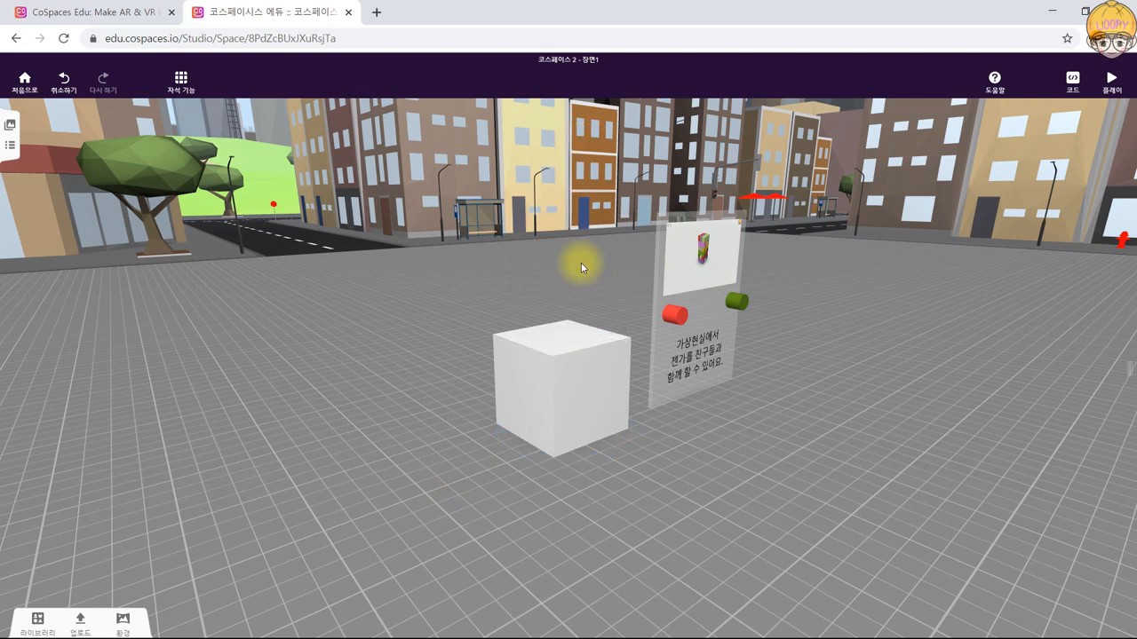
Find the dog among the library's land animals and place it on the ground beside the white cube.
{"action": "left_click", "coordinate": [46, 628]}
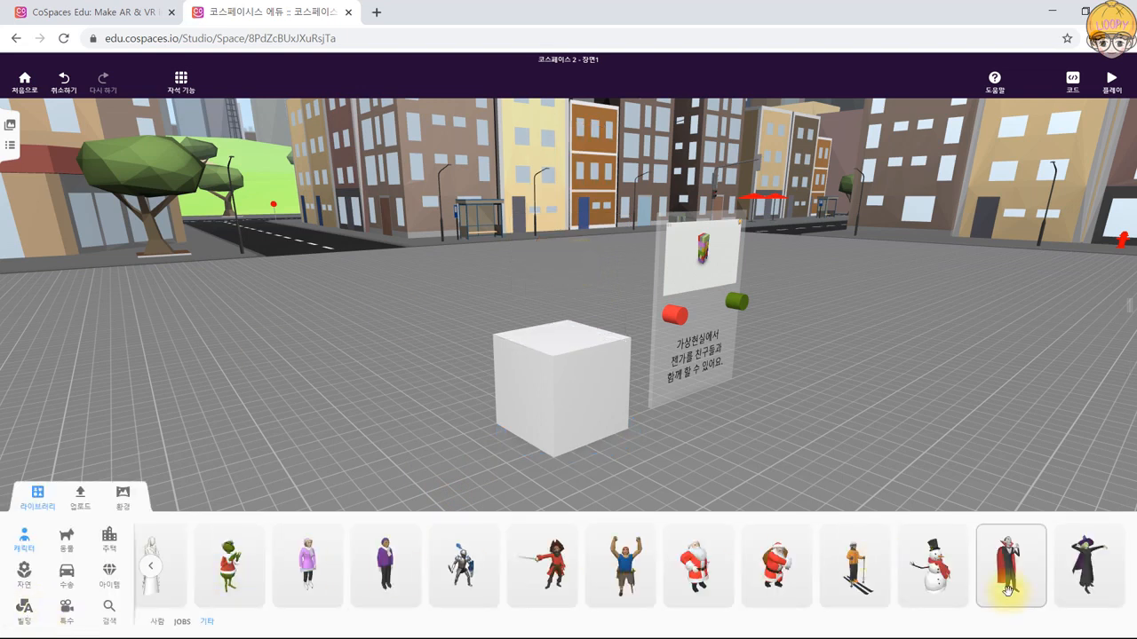
{"action": "left_click", "coordinate": [149, 568]}
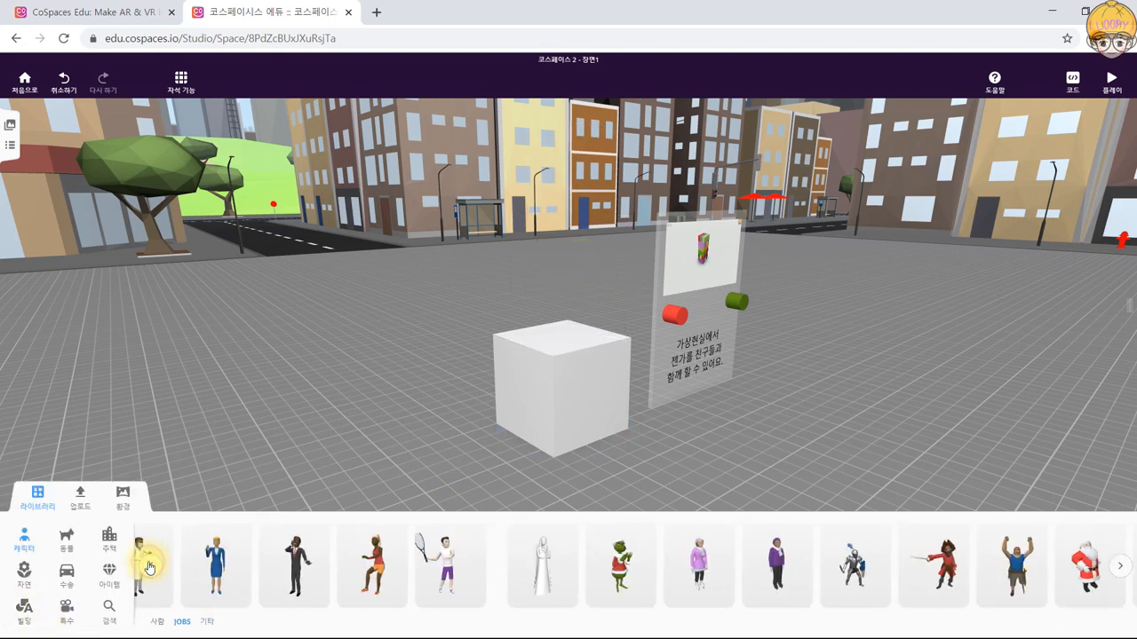
{"action": "left_click", "coordinate": [149, 568]}
{"action": "left_click", "coordinate": [149, 568]}
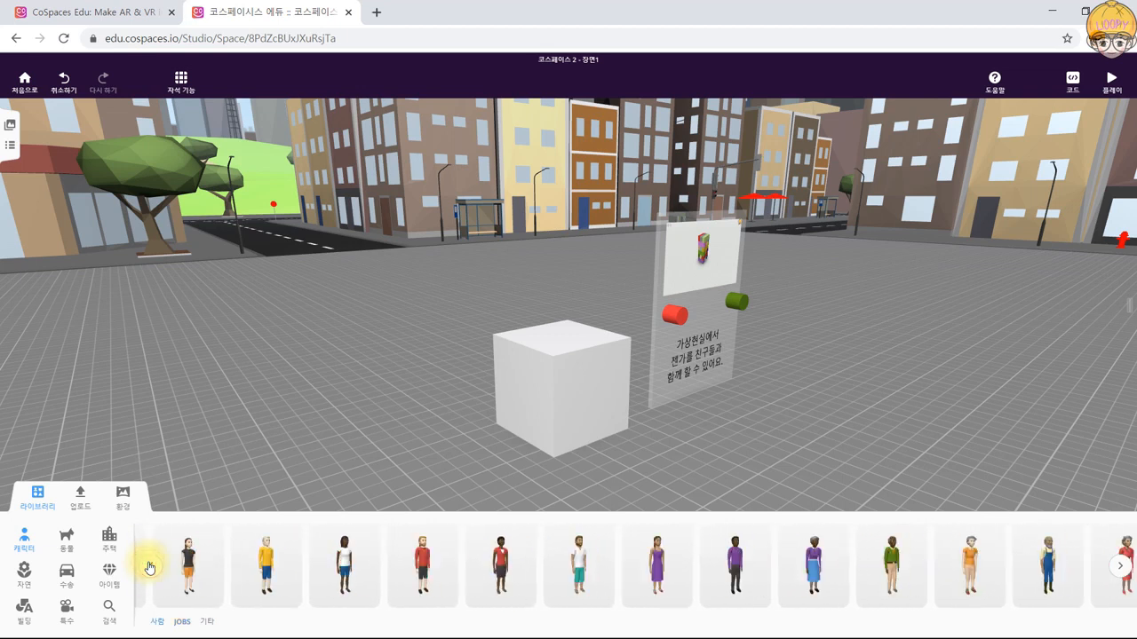
{"action": "left_click", "coordinate": [67, 538]}
{"action": "left_click", "coordinate": [151, 567]}
{"action": "left_click", "coordinate": [151, 566]}
{"action": "left_click", "coordinate": [153, 568]}
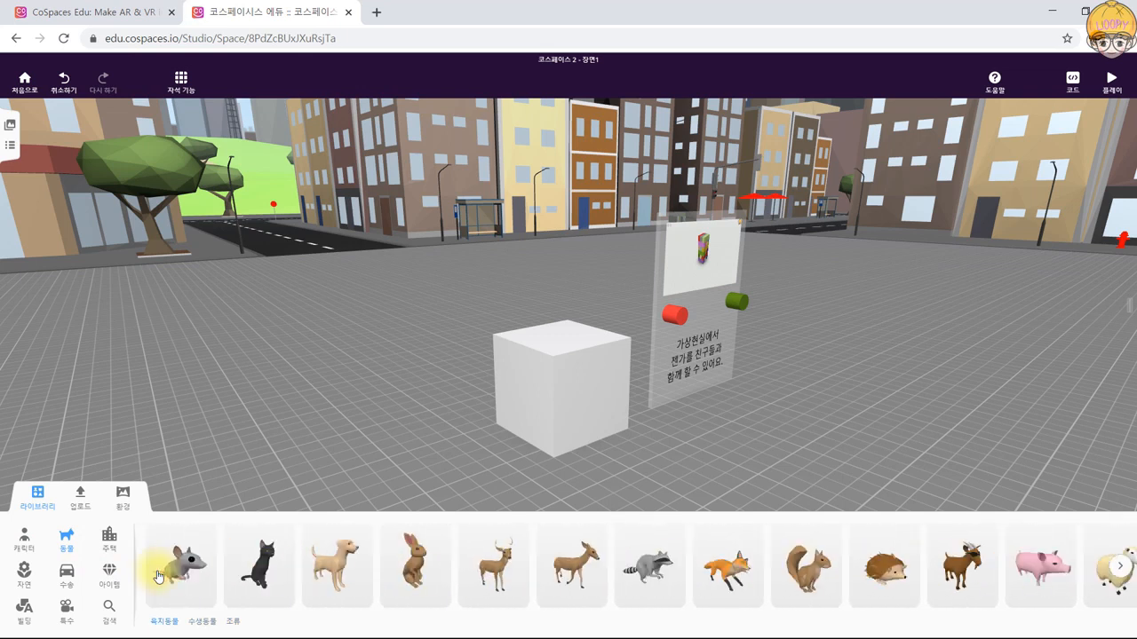
{"action": "left_click_drag", "start_coordinate": [359, 557], "coordinate": [462, 475]}
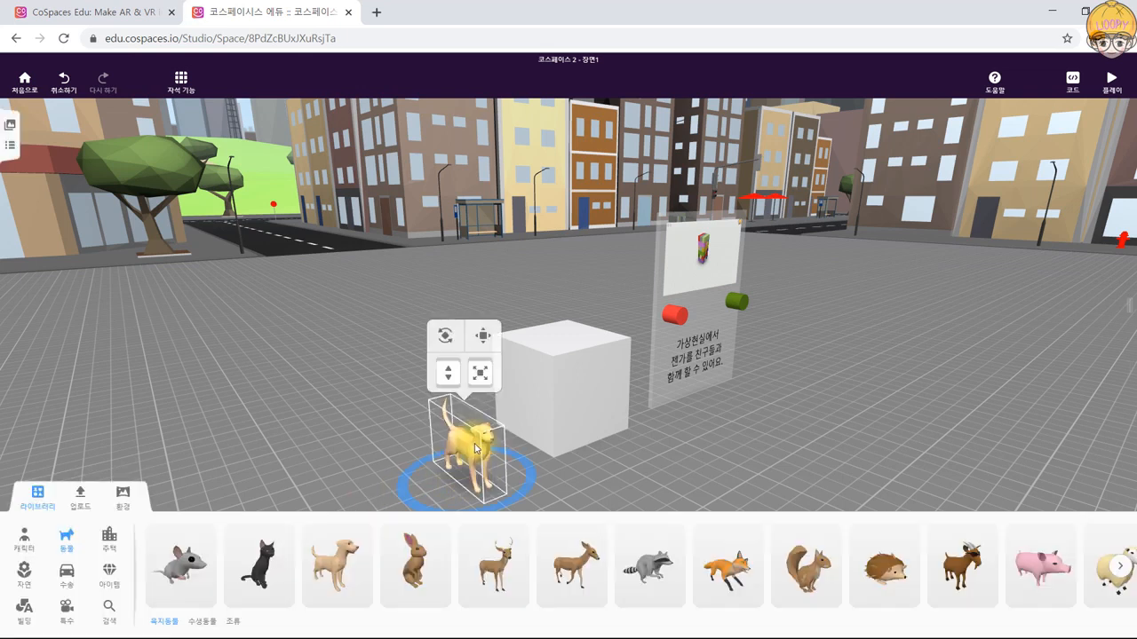
Raise the dog and stand it on top of the white cube.
{"action": "left_click", "coordinate": [479, 374]}
{"action": "left_click_drag", "start_coordinate": [480, 374], "coordinate": [479, 266]}
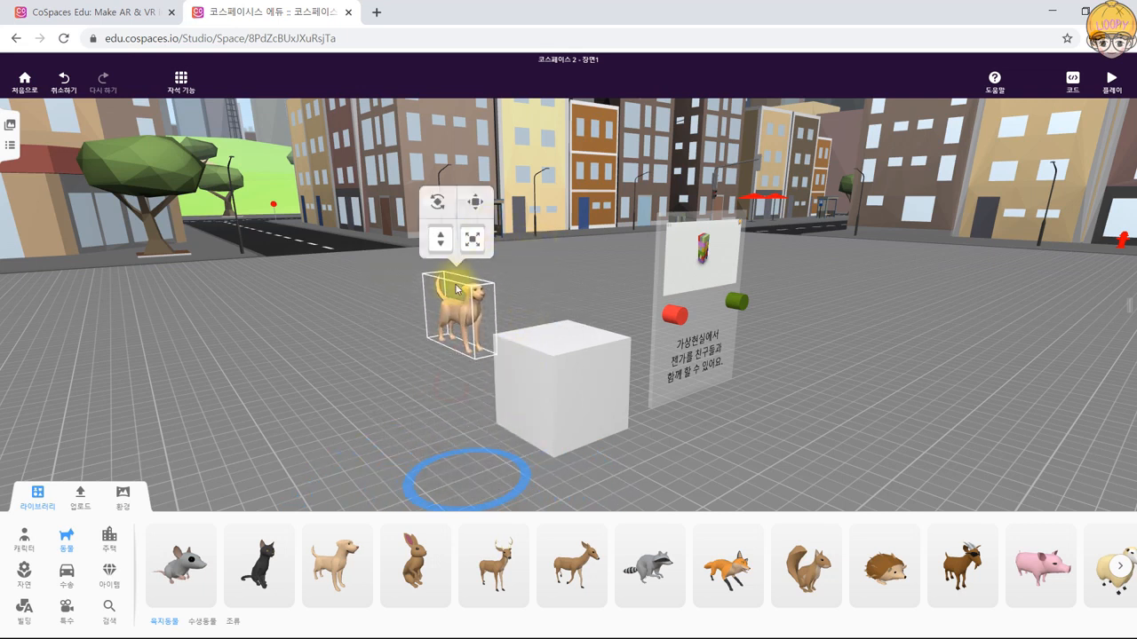
{"action": "right_click_drag", "start_coordinate": [515, 320], "coordinate": [567, 323]}
{"action": "left_click_drag", "start_coordinate": [567, 323], "coordinate": [586, 317]}
{"action": "left_click_drag", "start_coordinate": [513, 337], "coordinate": [520, 315]}
Colour the dog white to match the cube and enlarge it on the pedestal.
{"action": "right_click", "coordinate": [520, 314]}
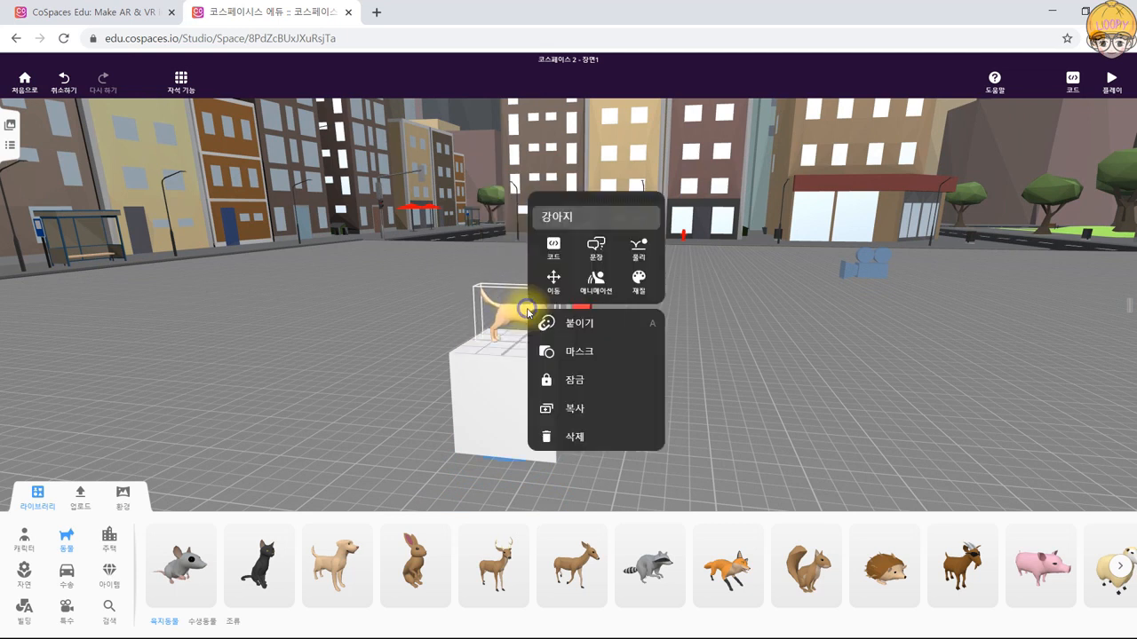
{"action": "left_click", "coordinate": [639, 277]}
{"action": "left_click", "coordinate": [750, 392]}
{"action": "right_click_drag", "start_coordinate": [844, 399], "coordinate": [744, 370]}
{"action": "left_click_drag", "start_coordinate": [542, 239], "coordinate": [542, 209]}
Set the dog's animation to Neutral and close the library.
{"action": "right_click", "coordinate": [553, 281]}
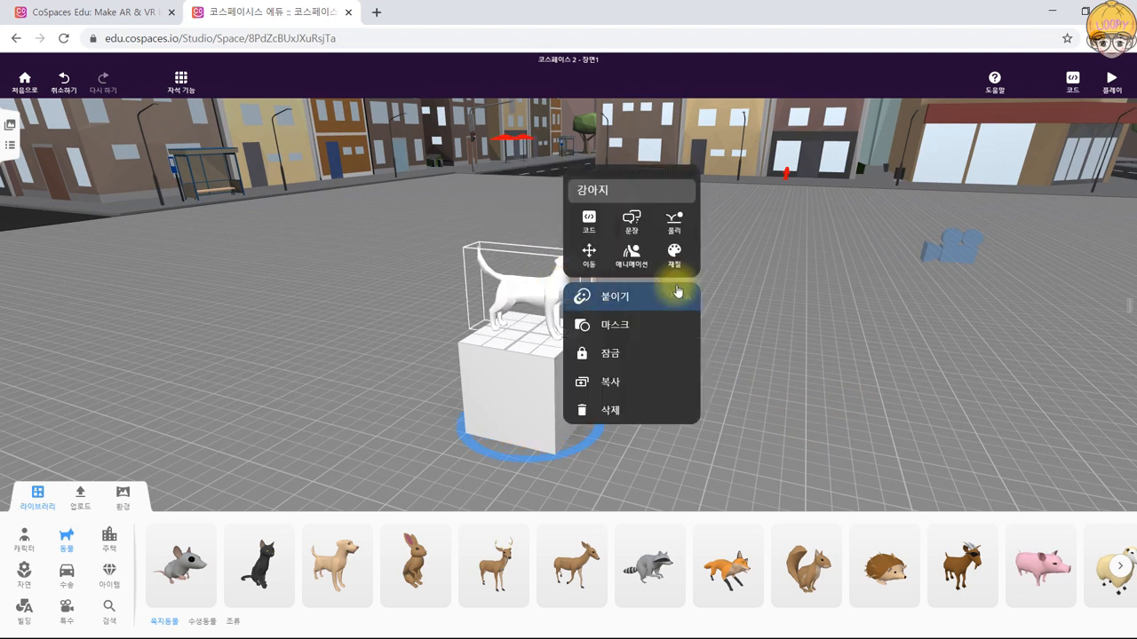
{"action": "left_click", "coordinate": [619, 258]}
{"action": "left_click", "coordinate": [600, 310]}
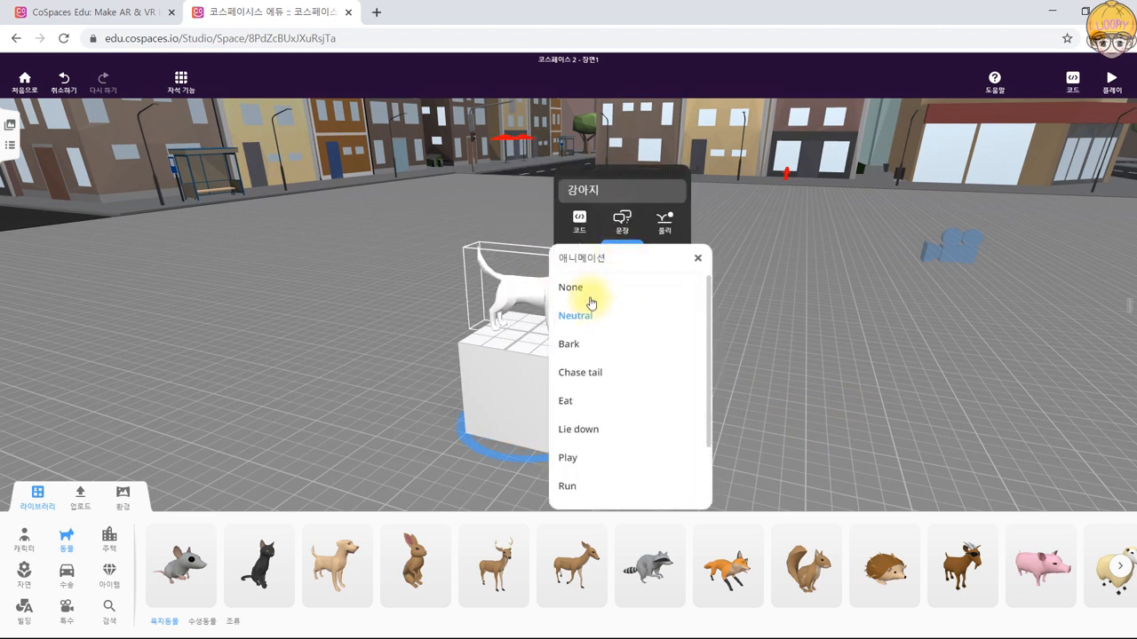
{"action": "left_click", "coordinate": [875, 355]}
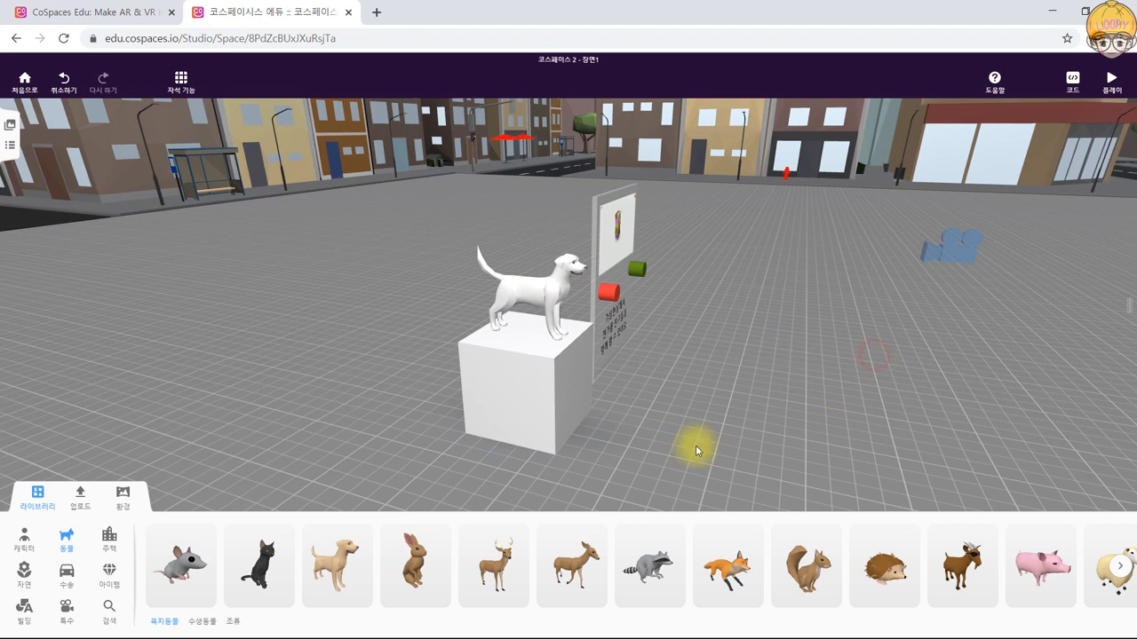
{"action": "left_click", "coordinate": [32, 496]}
Examine the white dog from the front and check its colour settings.
{"action": "left_click_drag", "start_coordinate": [875, 406], "coordinate": [622, 330]}
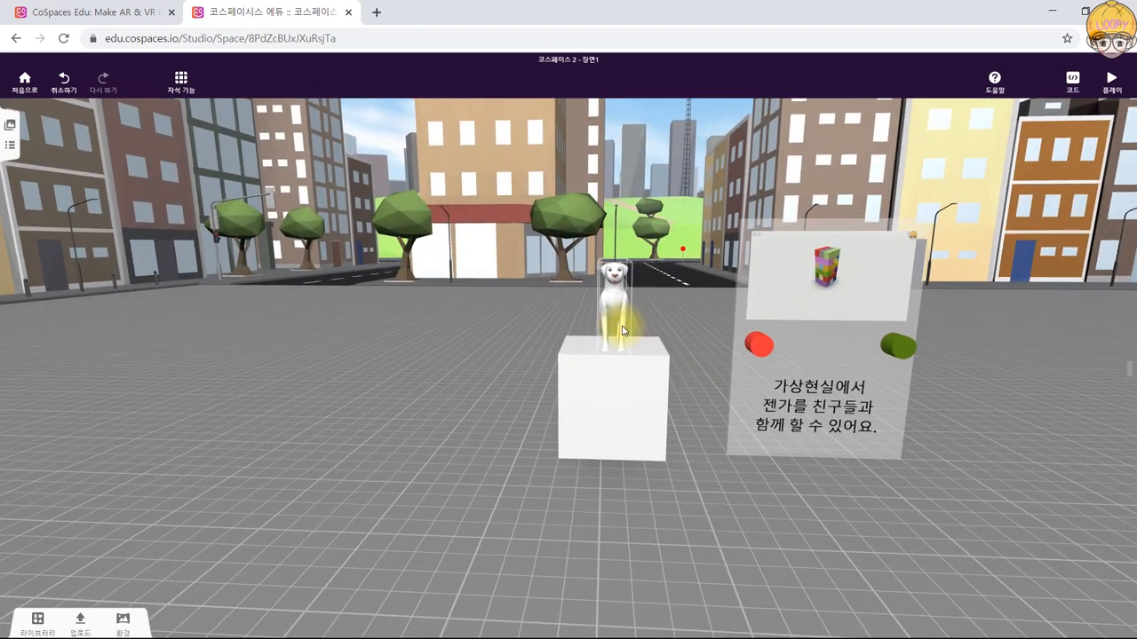
{"action": "scroll", "coordinate": [621, 330], "scroll_direction": "up", "scroll_amount": 3}
{"action": "left_click", "coordinate": [624, 297]}
{"action": "left_click", "coordinate": [743, 246]}
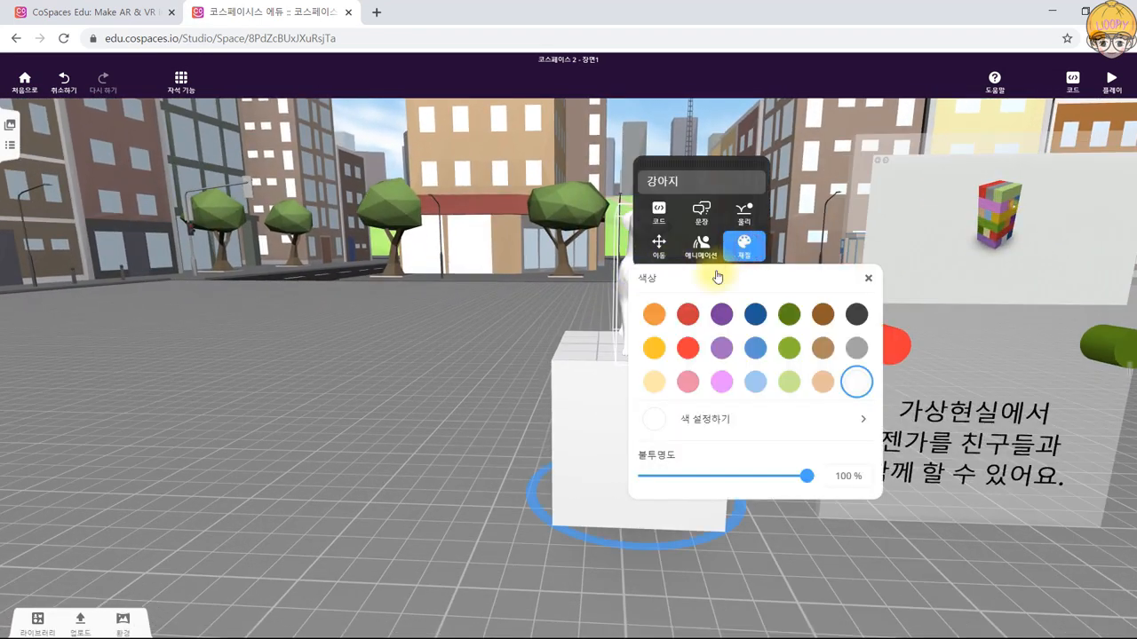
{"action": "left_click", "coordinate": [391, 405]}
{"action": "mouse_move", "coordinate": [401, 388]}
{"action": "left_mouse_down"}
{"action": "mouse_move", "coordinate": [540, 409]}
{"action": "mouse_move", "coordinate": [713, 399]}
{"action": "mouse_move", "coordinate": [863, 363]}
{"action": "mouse_move", "coordinate": [604, 406]}
{"action": "mouse_move", "coordinate": [337, 388]}
{"action": "mouse_move", "coordinate": [426, 389]}
{"action": "mouse_move", "coordinate": [383, 376]}
{"action": "left_mouse_up"}
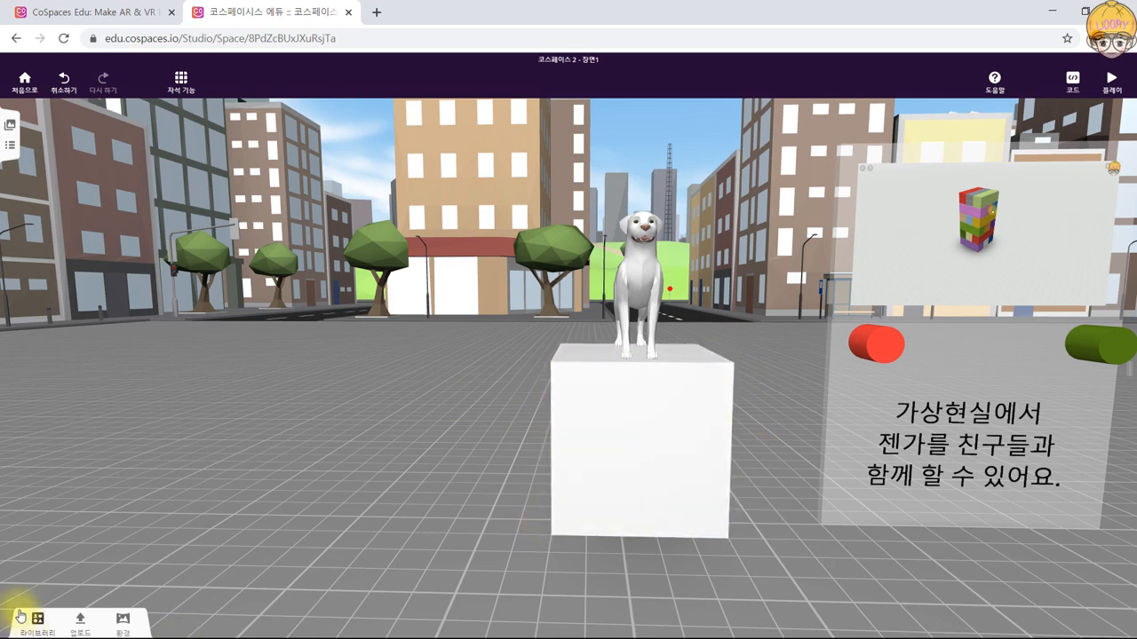
Place a 3D text object from the library's building items in front of the cube and shrink it.
{"action": "left_click", "coordinate": [50, 625]}
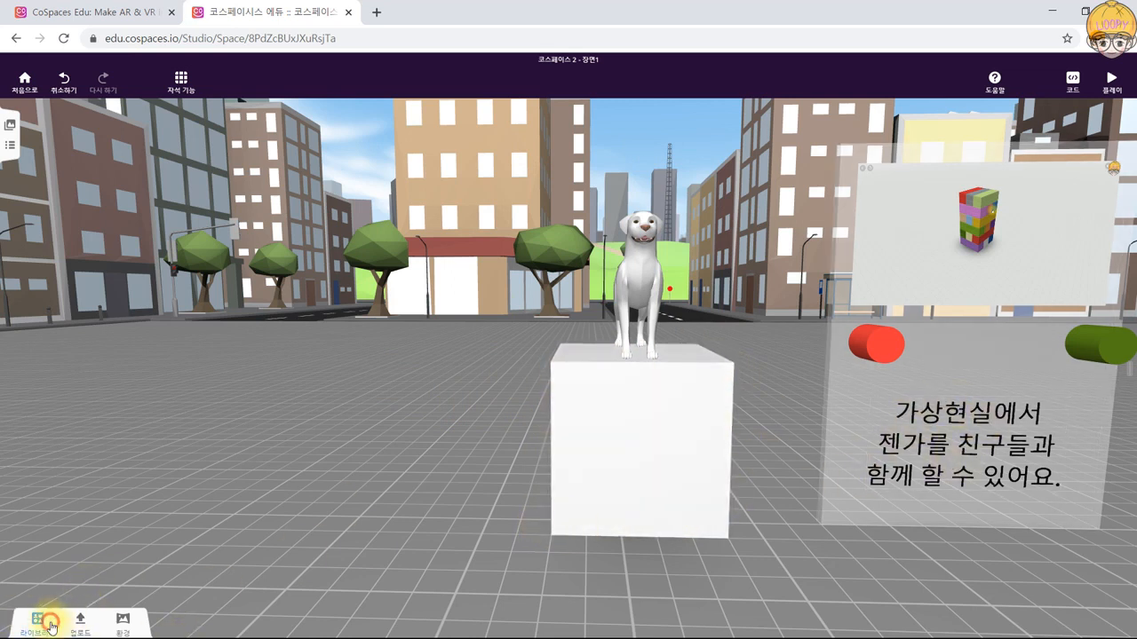
{"action": "left_click", "coordinate": [33, 617]}
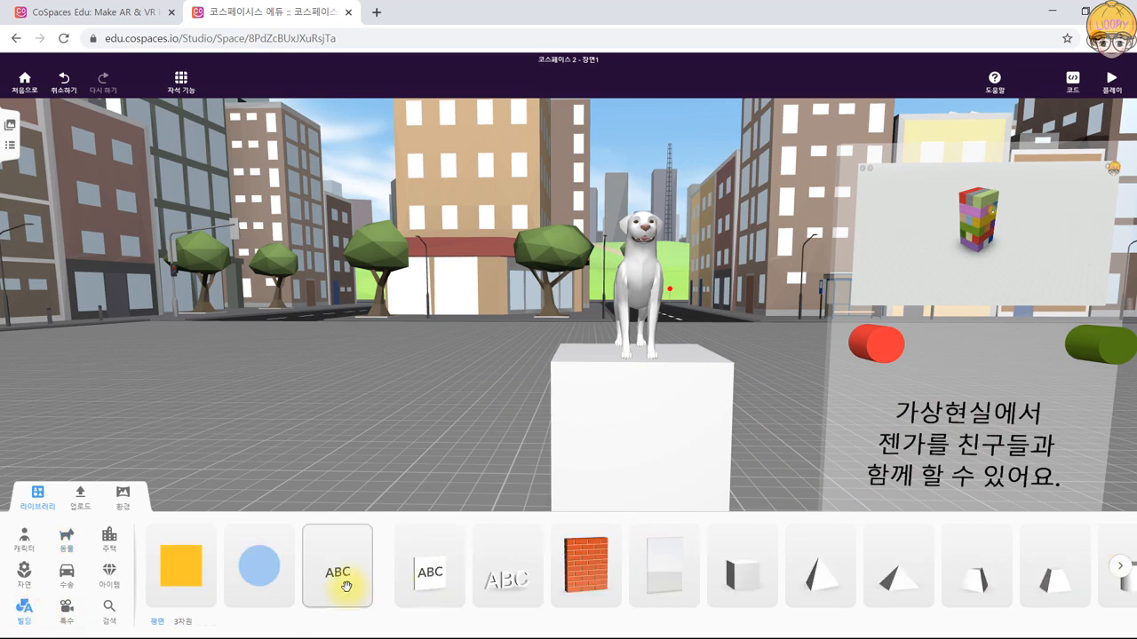
{"action": "left_click_drag", "start_coordinate": [628, 482], "coordinate": [654, 555]}
{"action": "left_click", "coordinate": [46, 497]}
{"action": "left_click_drag", "start_coordinate": [285, 566], "coordinate": [506, 604]}
{"action": "mouse_move", "coordinate": [619, 364]}
{"action": "left_mouse_down"}
{"action": "mouse_move", "coordinate": [617, 329]}
{"action": "mouse_move", "coordinate": [618, 366]}
{"action": "left_mouse_up"}
{"action": "left_click_drag", "start_coordinate": [829, 532], "coordinate": [595, 489]}
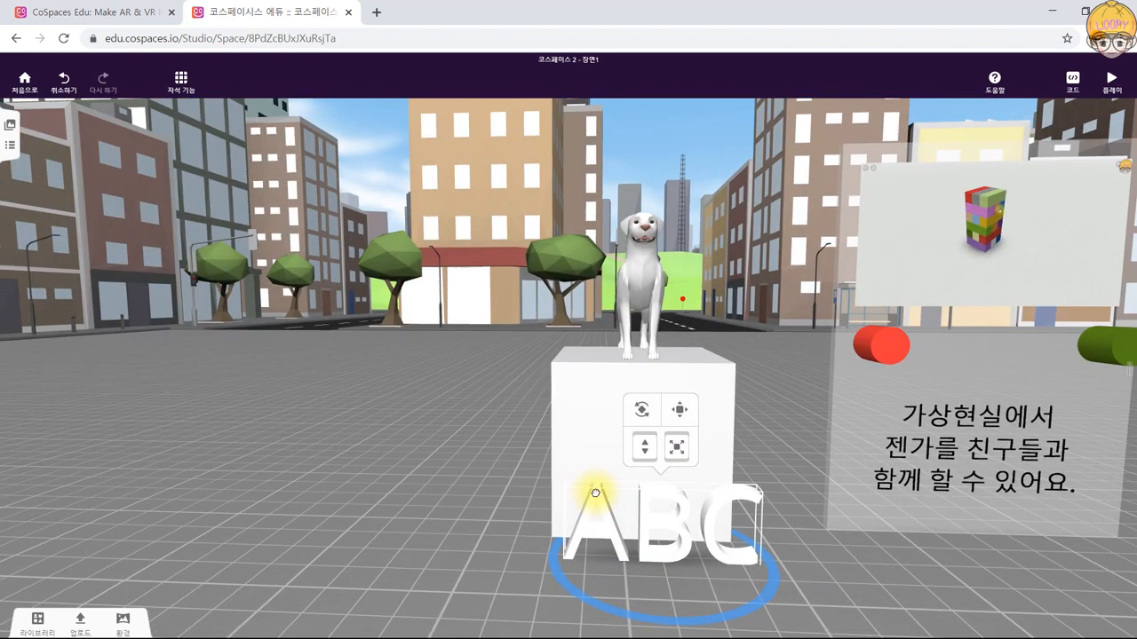
{"action": "left_click_drag", "start_coordinate": [675, 566], "coordinate": [650, 558]}
{"action": "left_click_drag", "start_coordinate": [645, 425], "coordinate": [643, 437]}
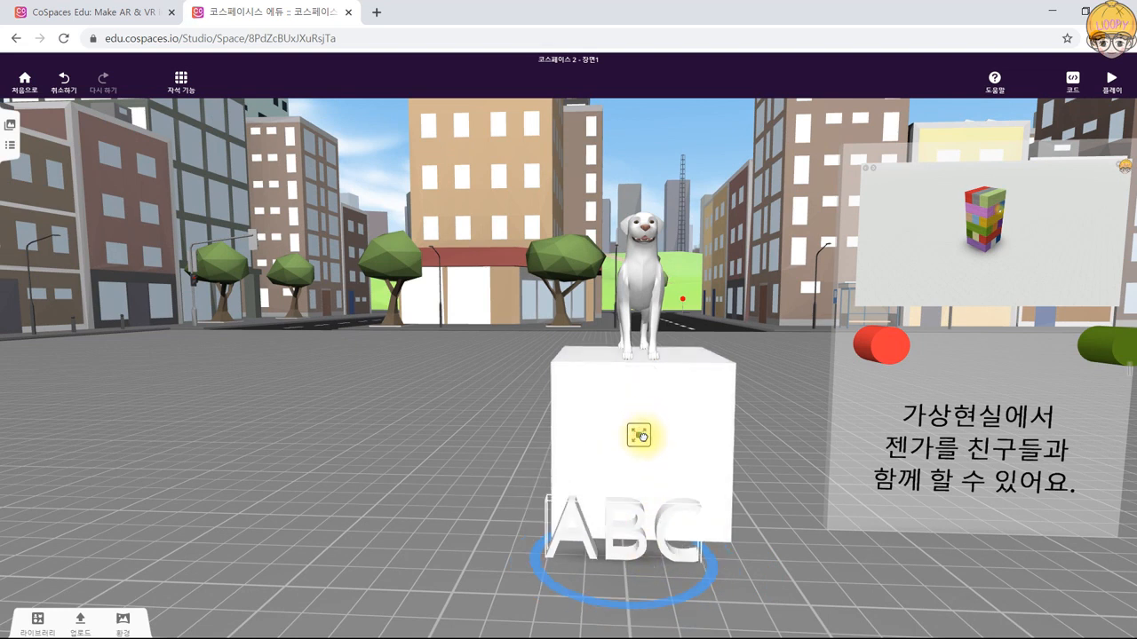
Set grid snapping to 0.05 and shift the 3D text sideways to centre it in front of the cube.
{"action": "left_click", "coordinate": [181, 80]}
{"action": "left_click", "coordinate": [178, 148]}
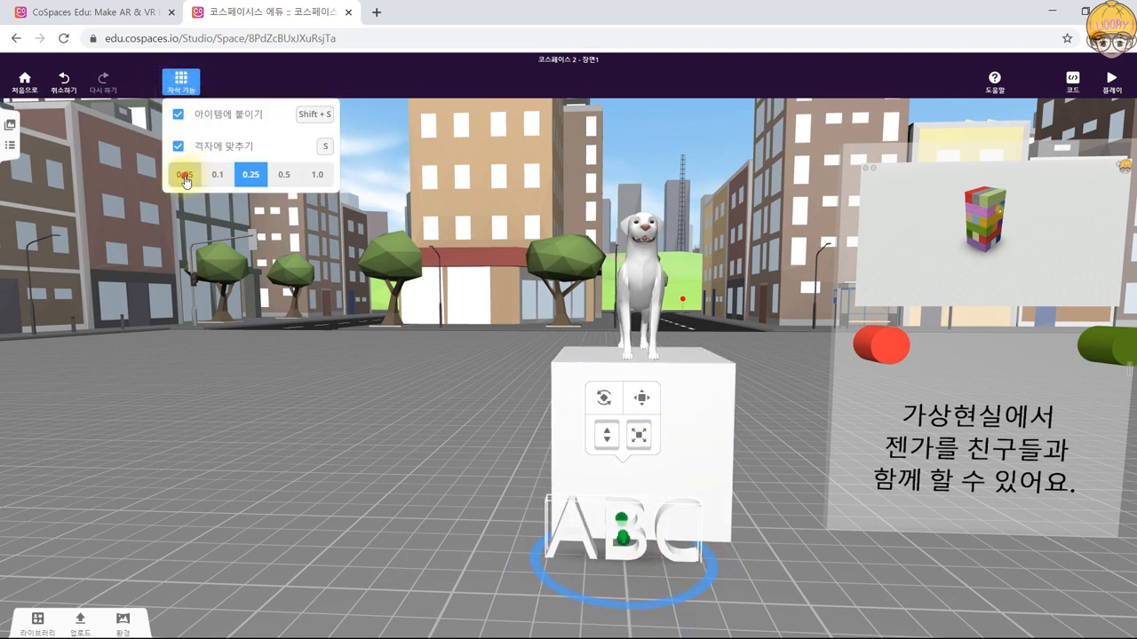
{"action": "left_click", "coordinate": [639, 544]}
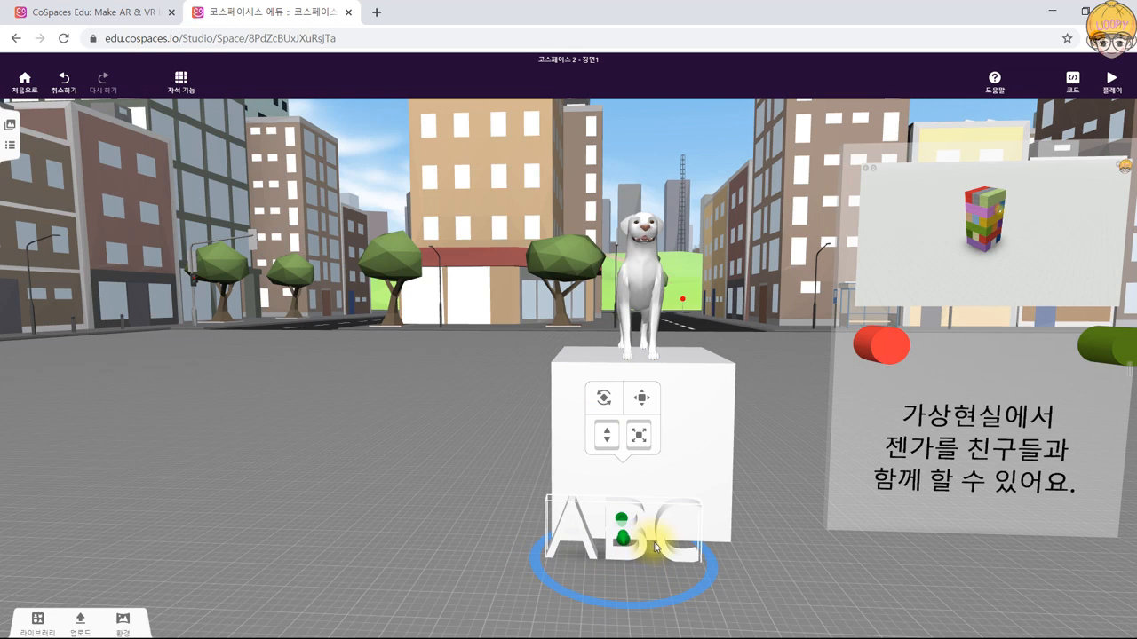
{"action": "left_click_drag", "start_coordinate": [661, 549], "coordinate": [684, 550]}
{"action": "left_click", "coordinate": [782, 559]}
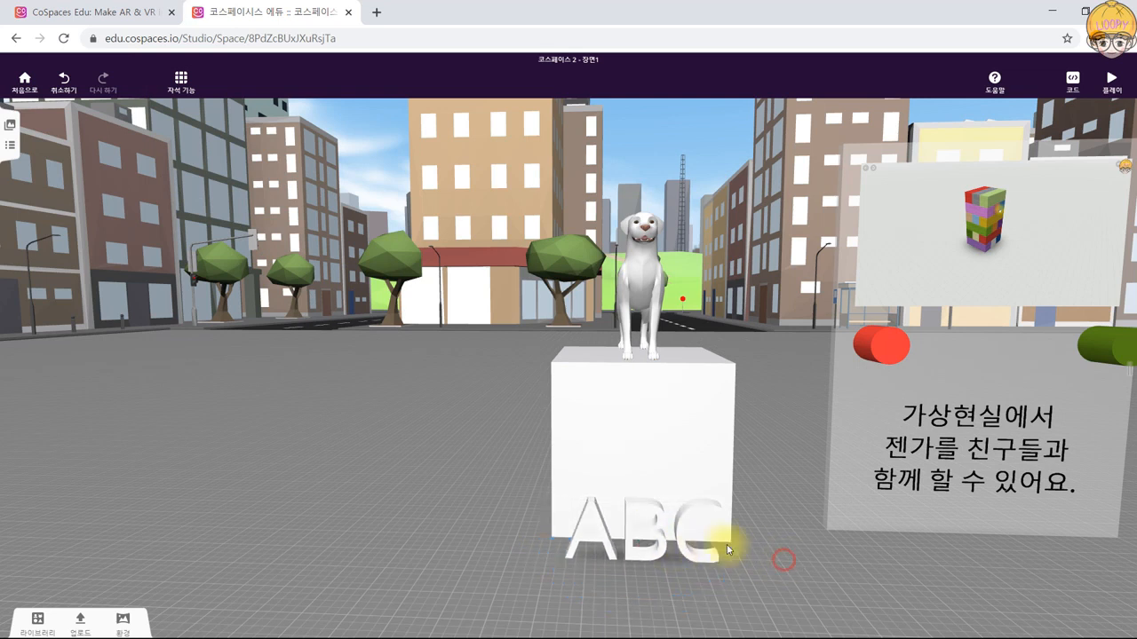
Replace the wording of the 3D text with "강아지".
{"action": "left_click", "coordinate": [681, 542]}
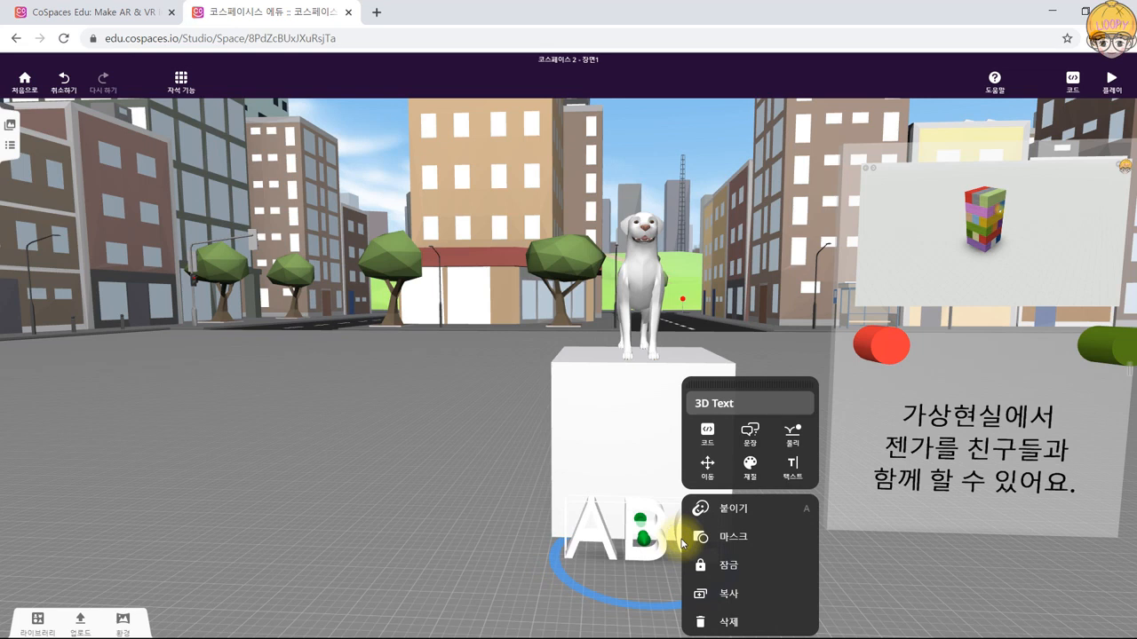
{"action": "left_click", "coordinate": [792, 463]}
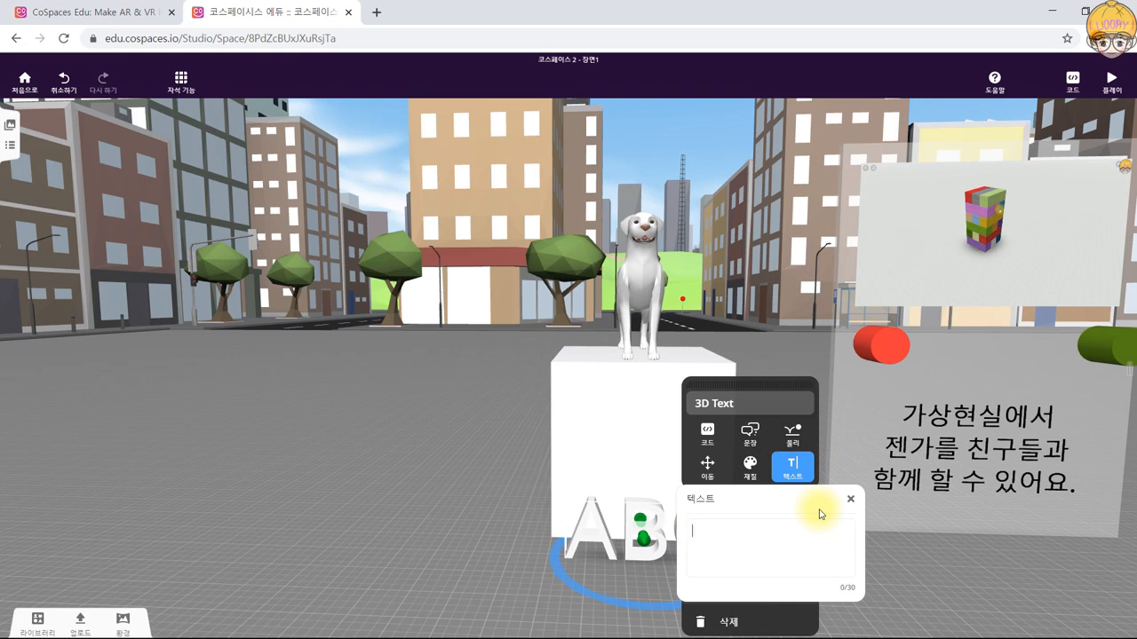
{"action": "left_click", "coordinate": [879, 591]}
{"action": "left_click", "coordinate": [640, 524]}
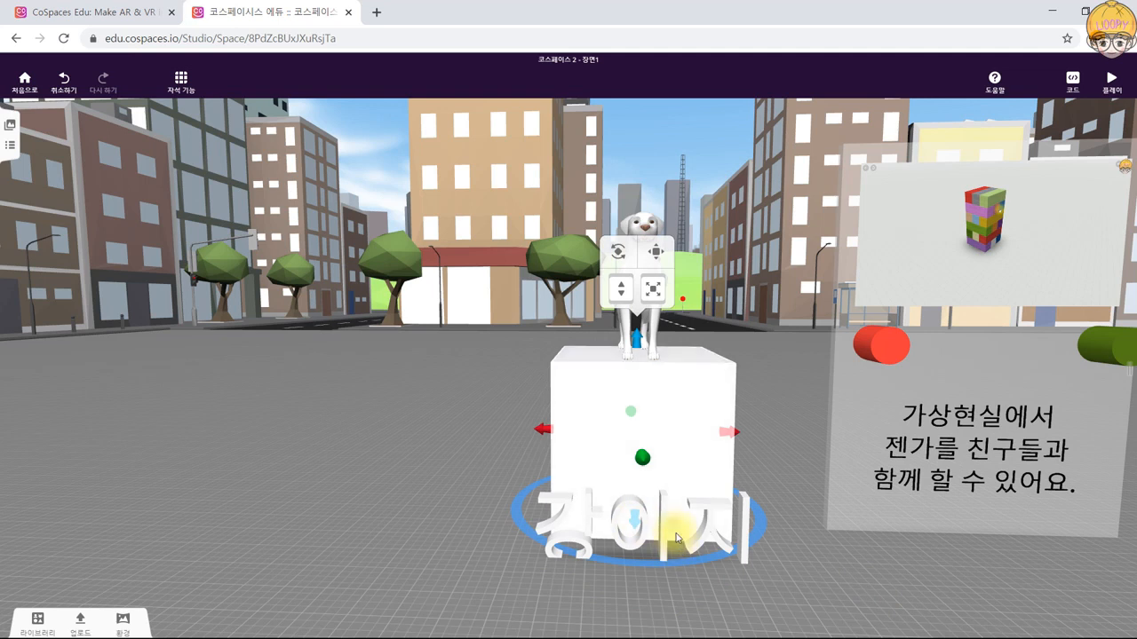
Add "착한" as a separate line above "강아지" in the 3D text.
{"action": "right_click", "coordinate": [664, 533]}
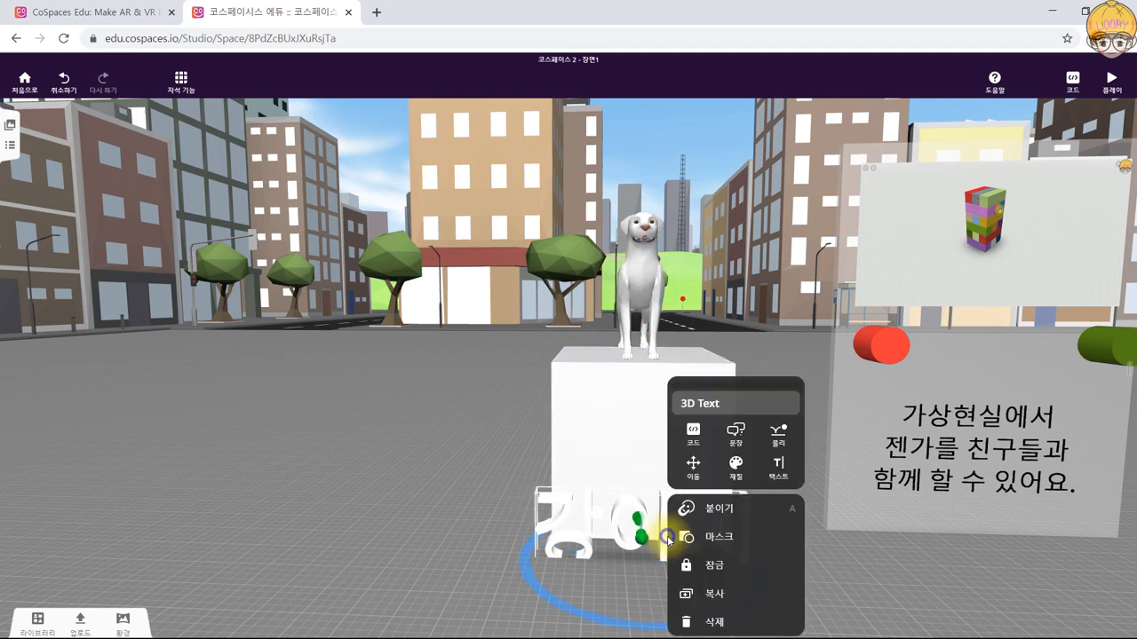
{"action": "left_click", "coordinate": [778, 466]}
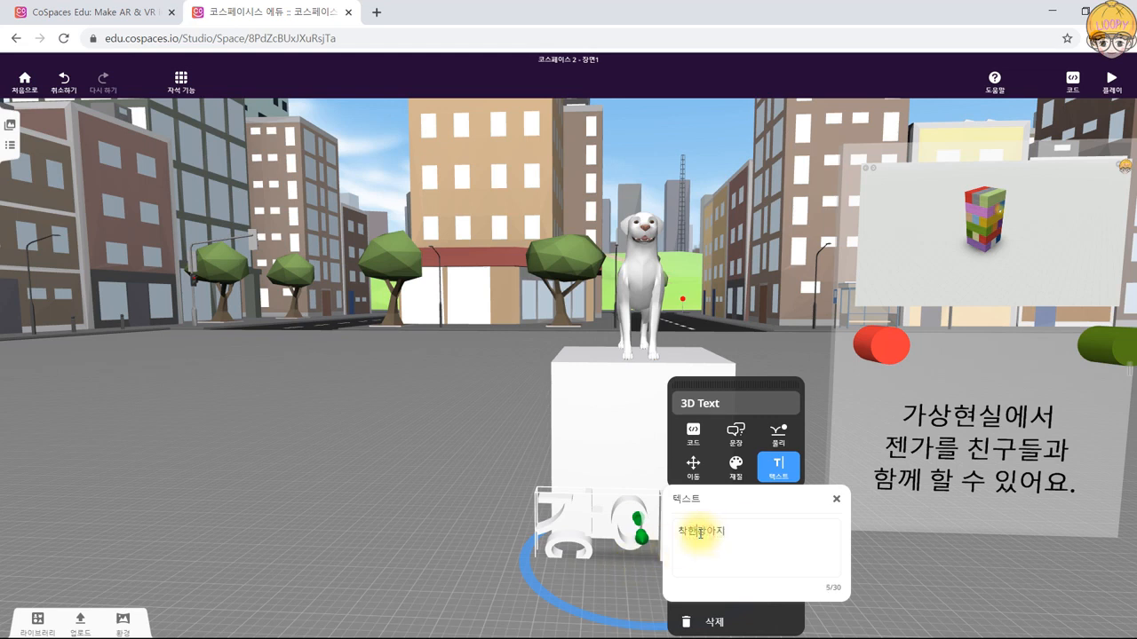
{"action": "left_click", "coordinate": [926, 571]}
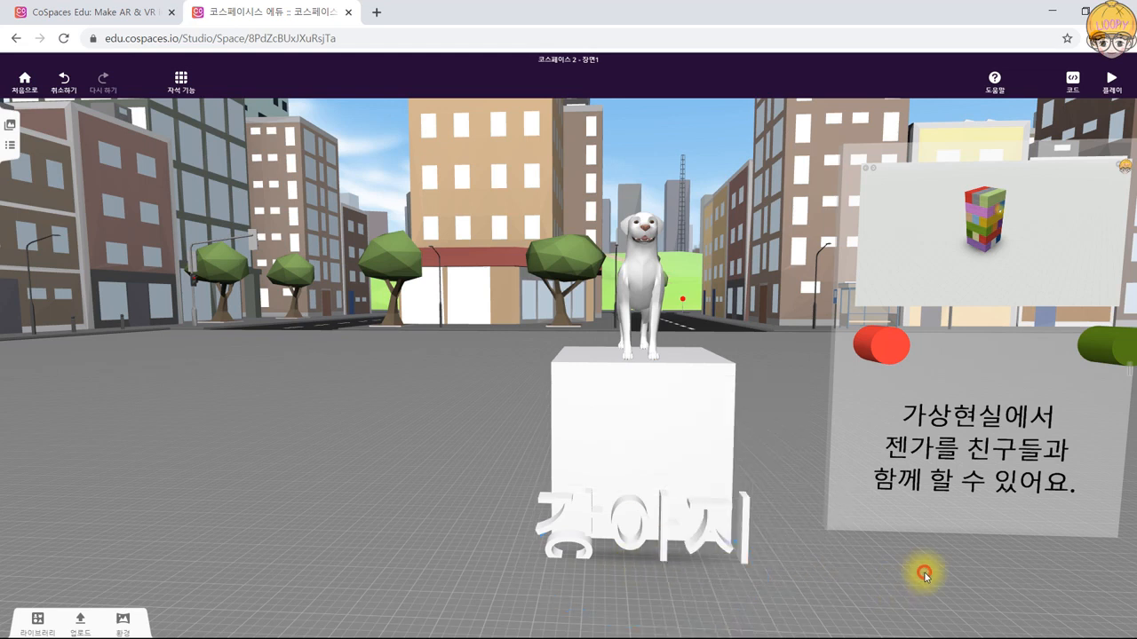
{"action": "left_click", "coordinate": [665, 533]}
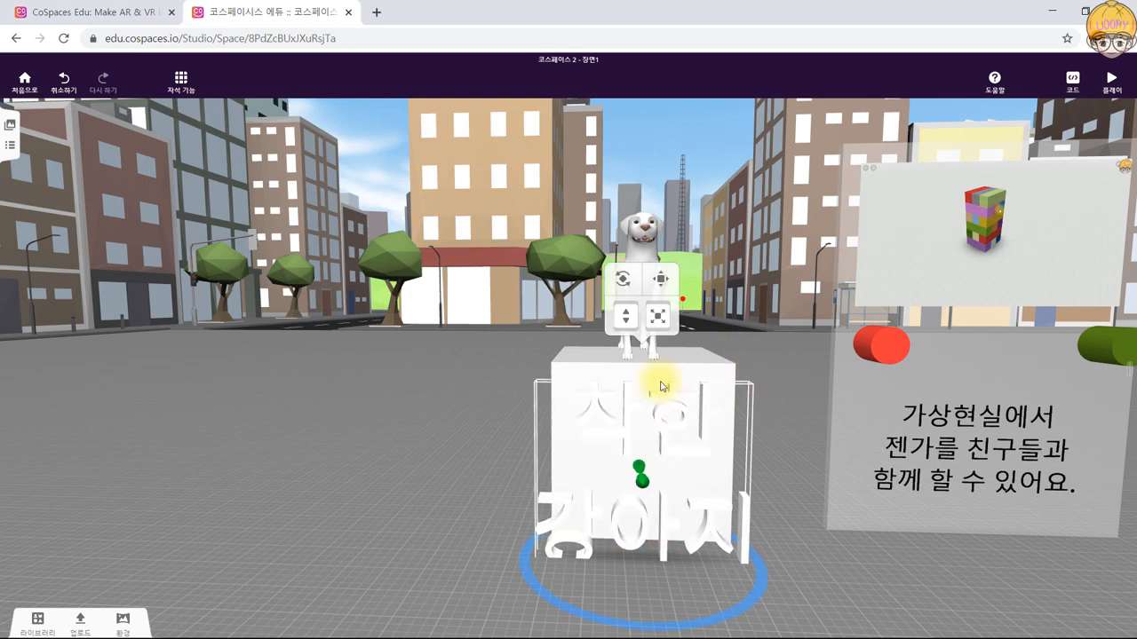
Shrink the two-line 3D text so that it fits within the cube's front face.
{"action": "left_click_drag", "start_coordinate": [355, 533], "coordinate": [495, 554]}
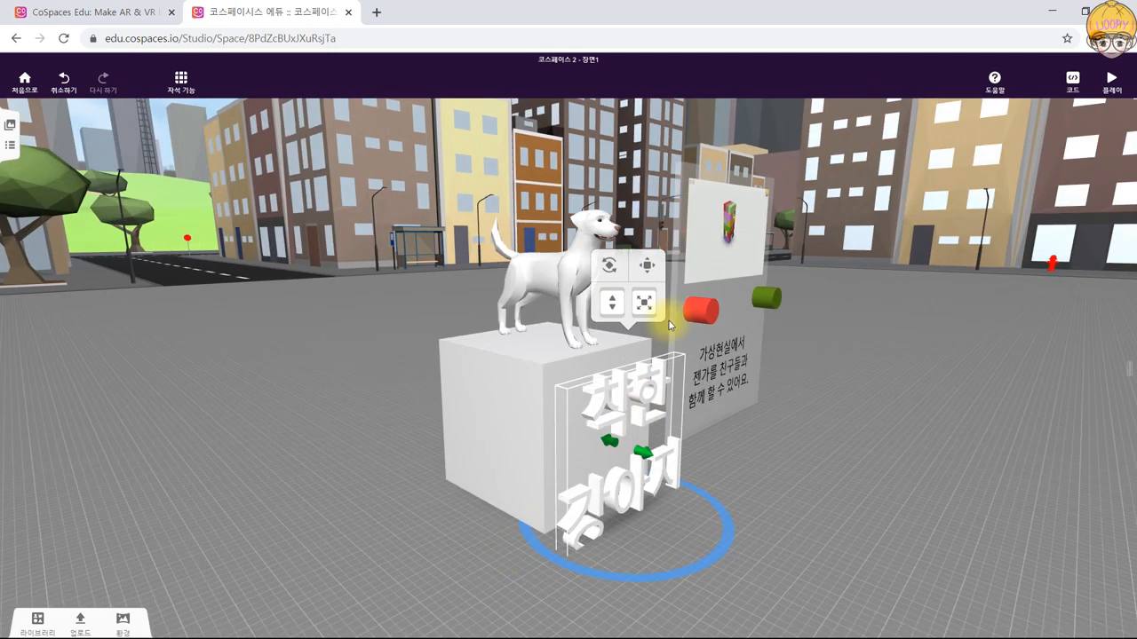
{"action": "left_click_drag", "start_coordinate": [647, 303], "coordinate": [641, 377]}
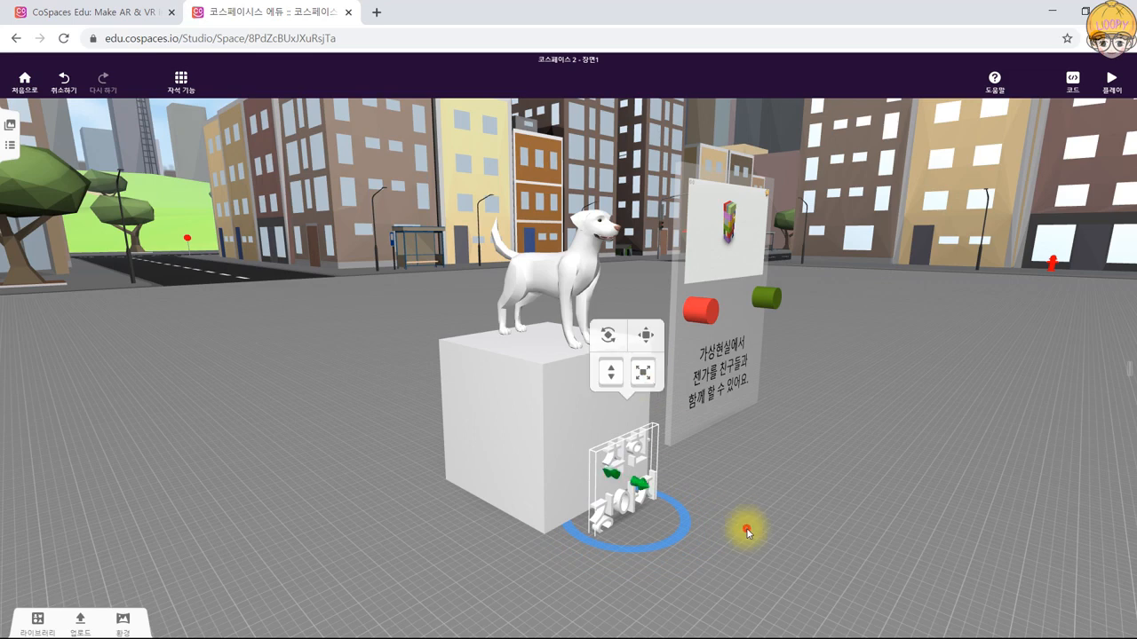
{"action": "left_click_drag", "start_coordinate": [746, 527], "coordinate": [661, 511]}
{"action": "left_click_drag", "start_coordinate": [623, 404], "coordinate": [624, 388]}
{"action": "left_click_drag", "start_coordinate": [376, 545], "coordinate": [416, 541]}
Colour the 3D text "착한 강아지" with the preset amber yellow.
{"action": "left_click", "coordinate": [617, 557]}
{"action": "left_click", "coordinate": [685, 460]}
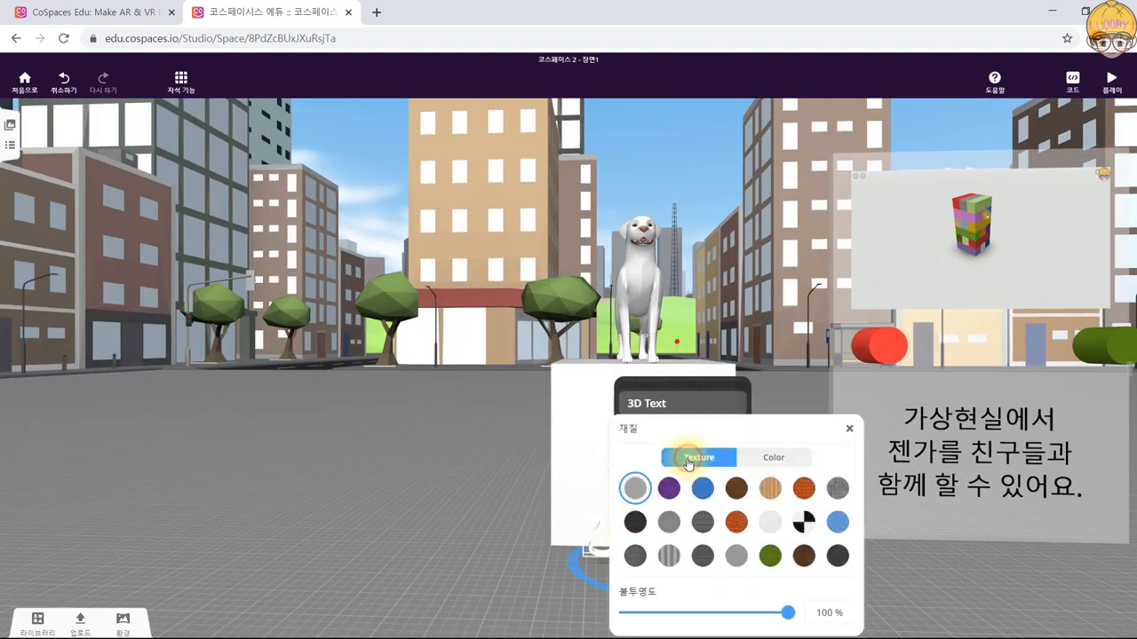
{"action": "left_click", "coordinate": [774, 457]}
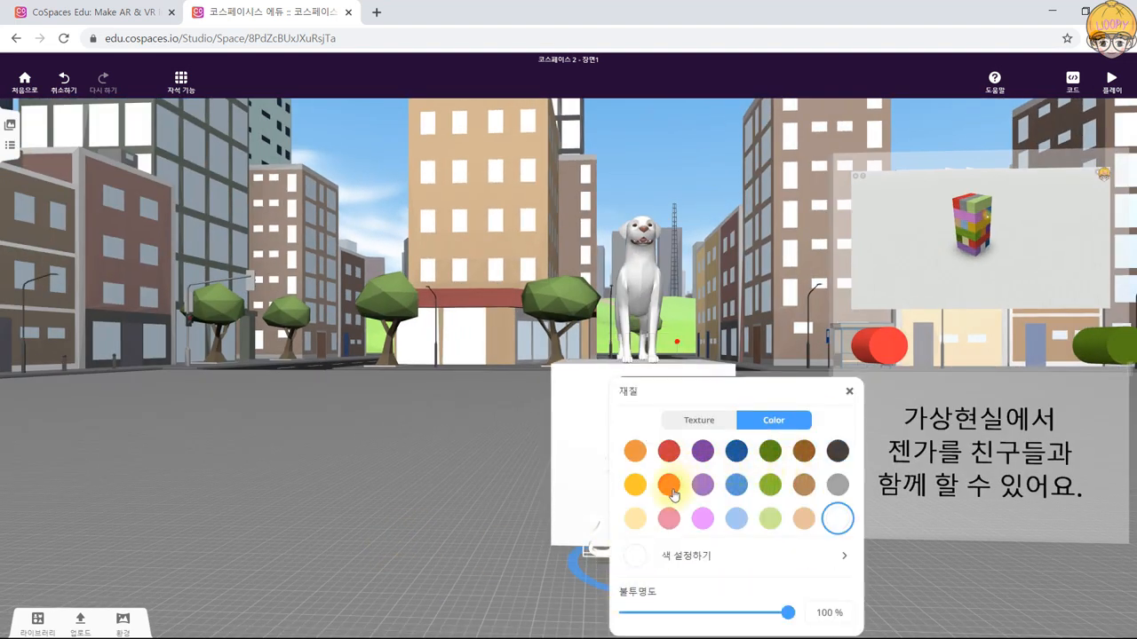
{"action": "left_click", "coordinate": [641, 491]}
{"action": "left_click", "coordinate": [438, 577]}
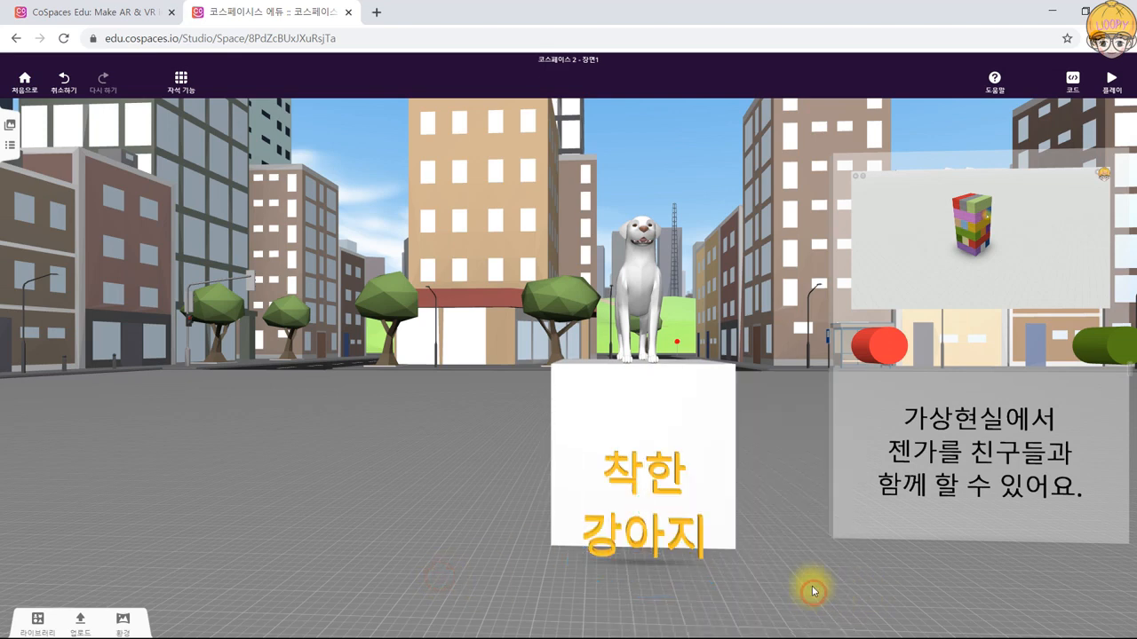
Copy the red button from the Jenga panel onto the cube's upper front and place a green one beside it.
{"action": "mouse_move", "coordinate": [389, 392]}
{"action": "left_mouse_down"}
{"action": "mouse_move", "coordinate": [385, 432]}
{"action": "mouse_move", "coordinate": [604, 448]}
{"action": "mouse_move", "coordinate": [484, 449]}
{"action": "mouse_move", "coordinate": [375, 399]}
{"action": "left_mouse_up"}
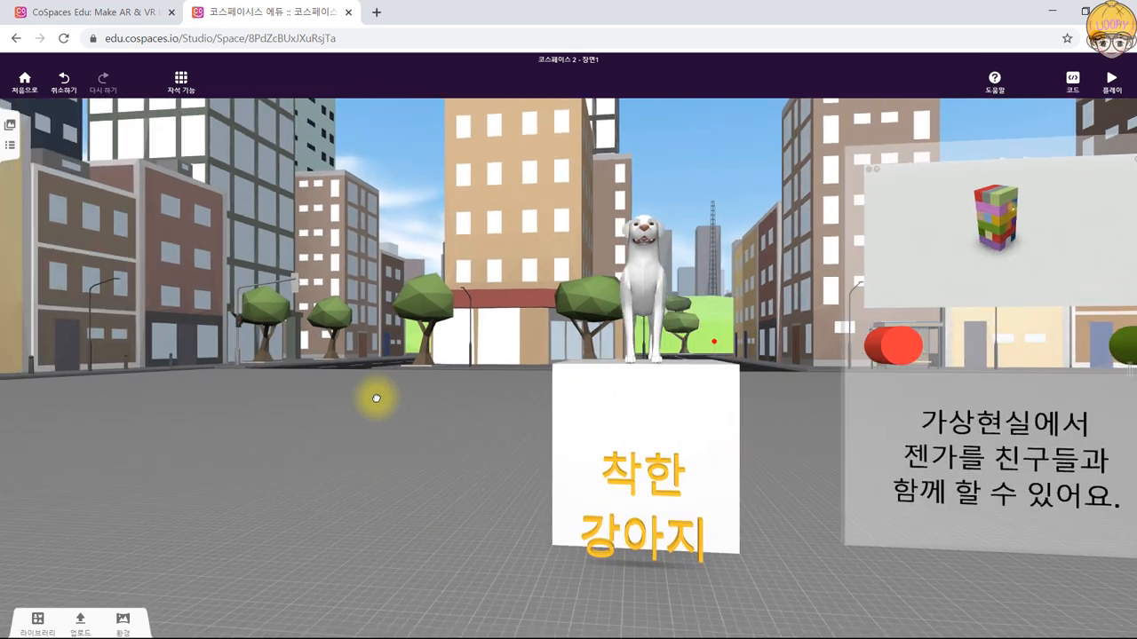
{"action": "left_click_drag", "start_coordinate": [769, 408], "coordinate": [778, 417]}
{"action": "left_click", "coordinate": [900, 348]}
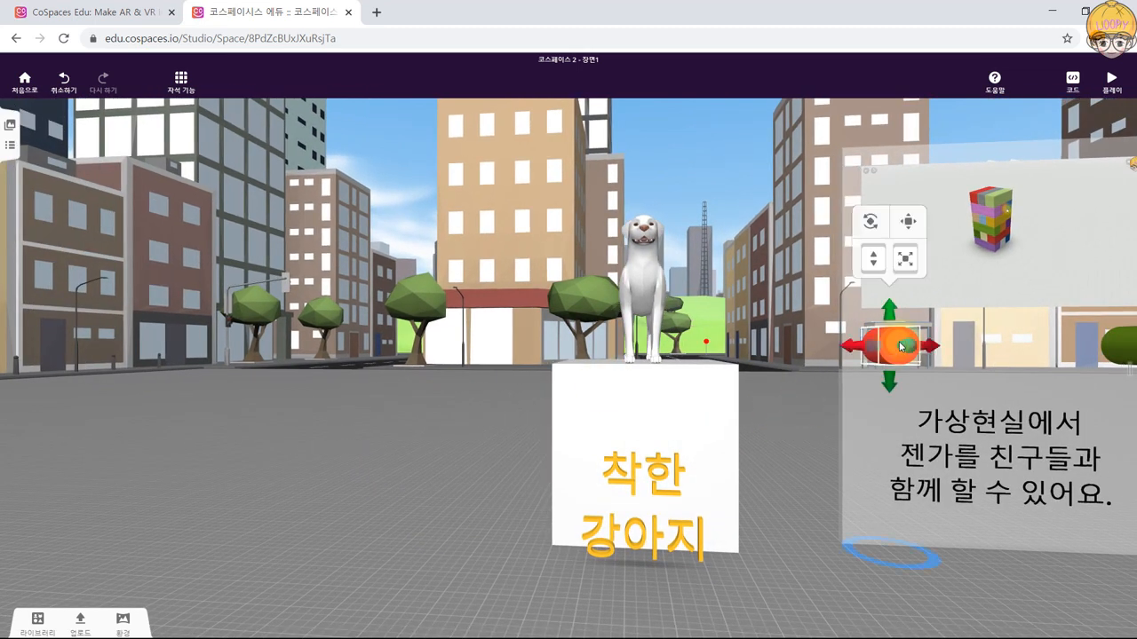
{"action": "left_click_drag", "start_coordinate": [900, 357], "coordinate": [588, 398]}
{"action": "left_click_drag", "start_coordinate": [1115, 347], "coordinate": [710, 405]}
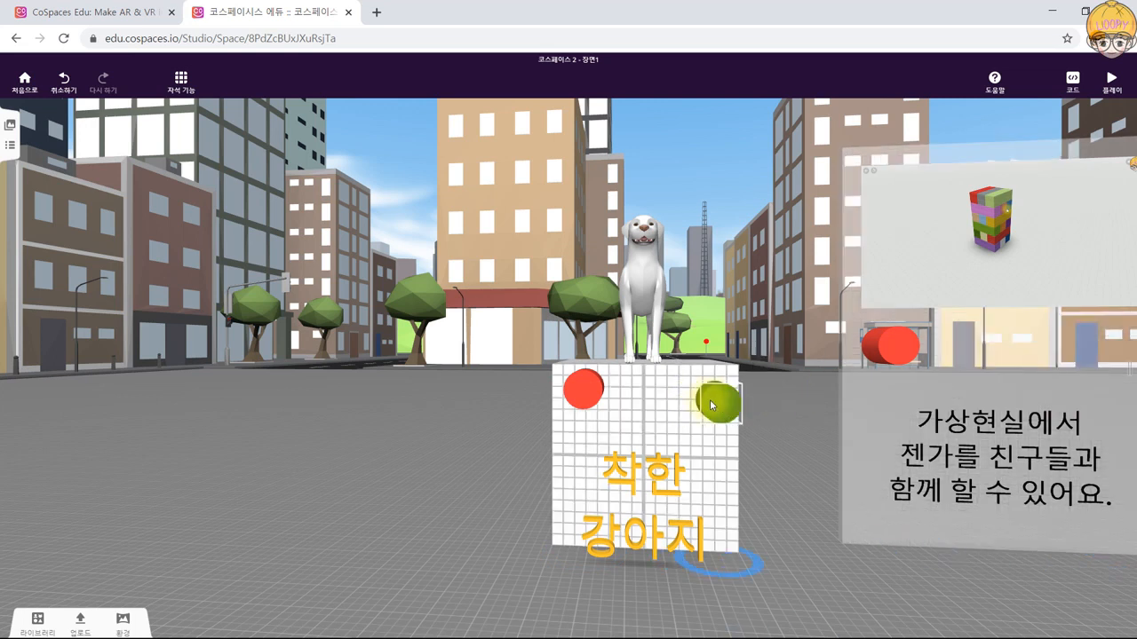
Place the green button on the cube's upper front, check its name, and undo the placement.
{"action": "left_click", "coordinate": [709, 390]}
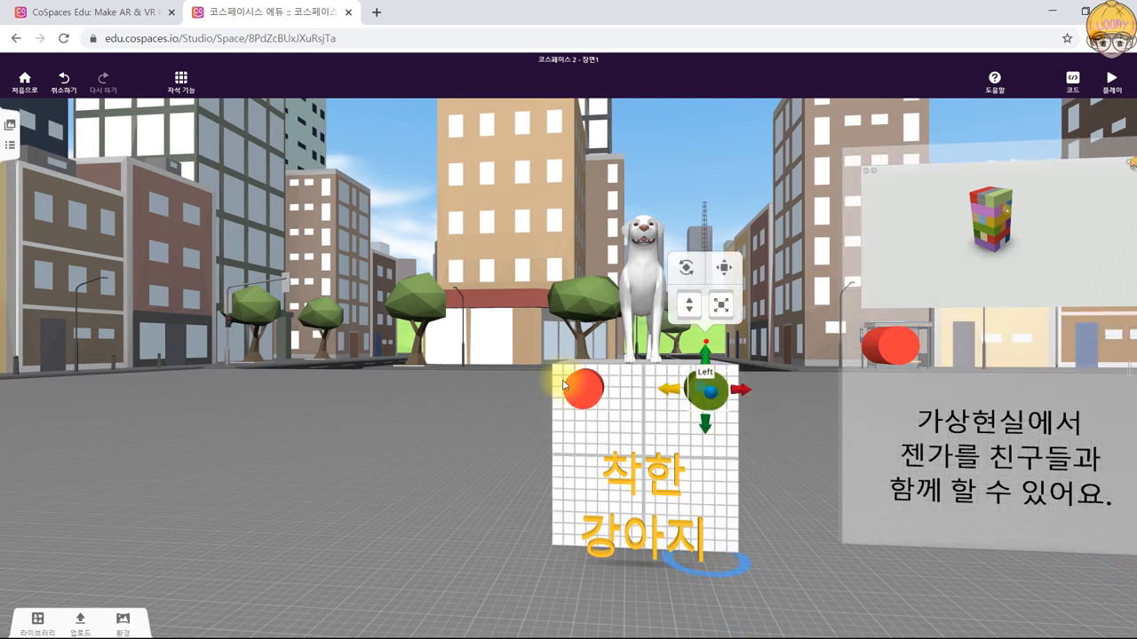
{"action": "right_click", "coordinate": [596, 392]}
{"action": "left_click", "coordinate": [399, 436]}
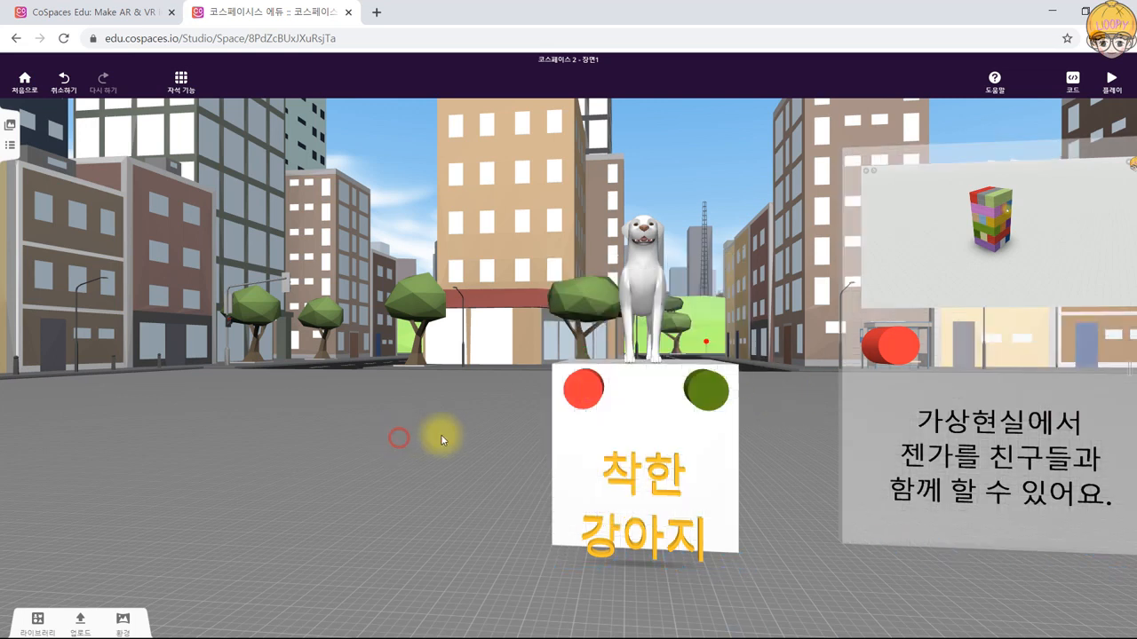
{"action": "right_click", "coordinate": [713, 406]}
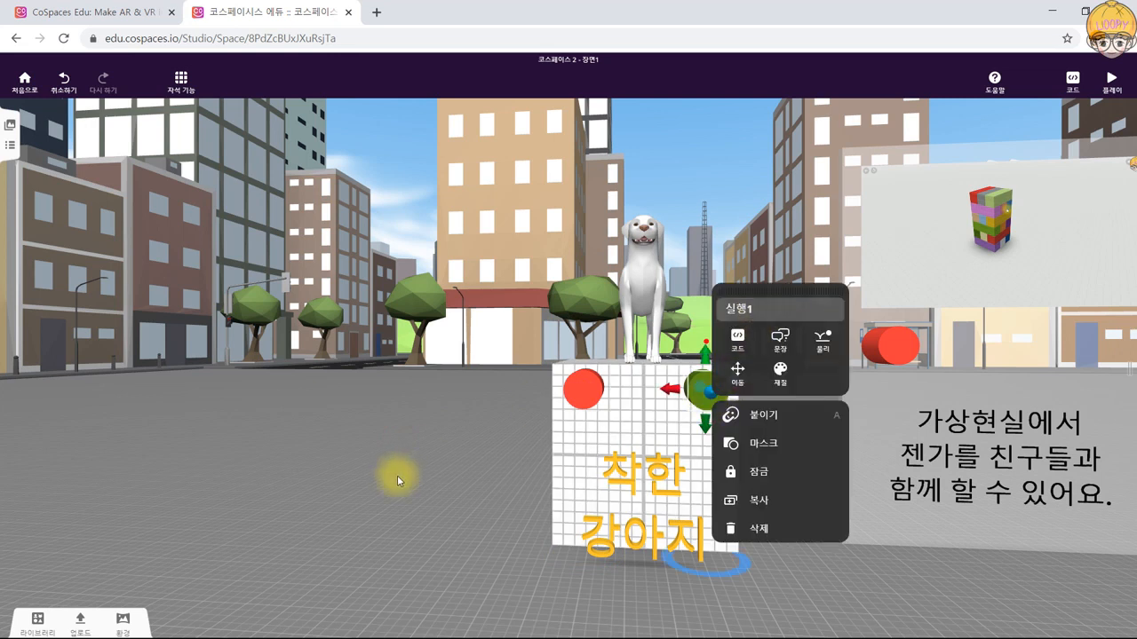
{"action": "left_click", "coordinate": [371, 505]}
{"action": "key", "text": "ctrl+z"}
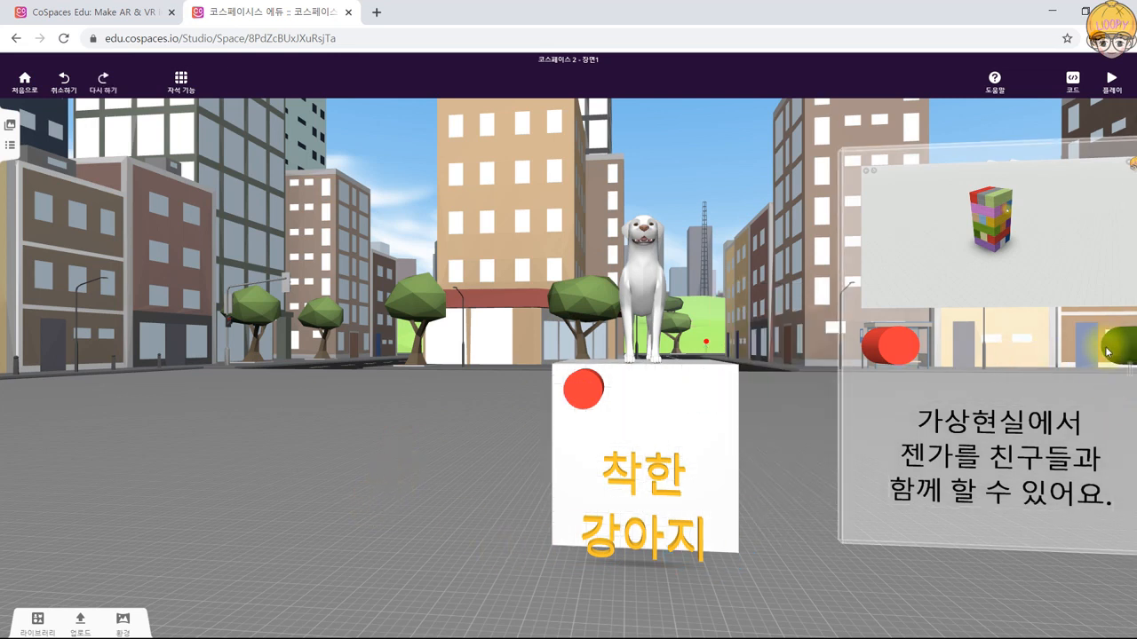
Copy the green button from the Jenga panel onto the cube's upper front and check its CoBlocks setting.
{"action": "left_click_drag", "start_coordinate": [1115, 349], "coordinate": [708, 395]}
{"action": "right_click", "coordinate": [696, 397]}
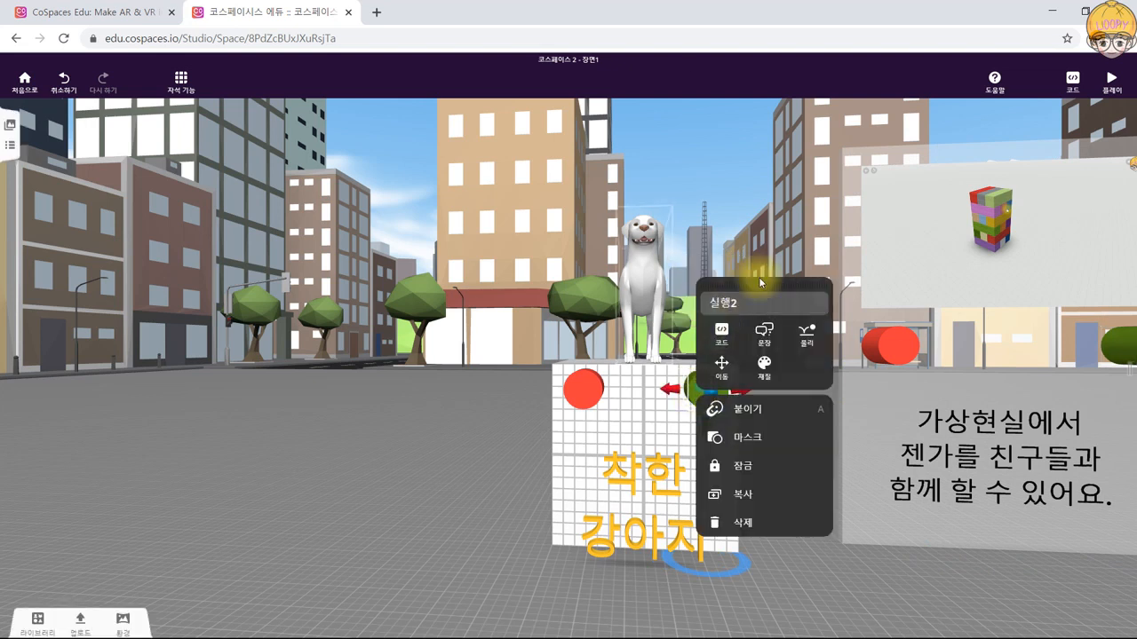
{"action": "left_click", "coordinate": [726, 346]}
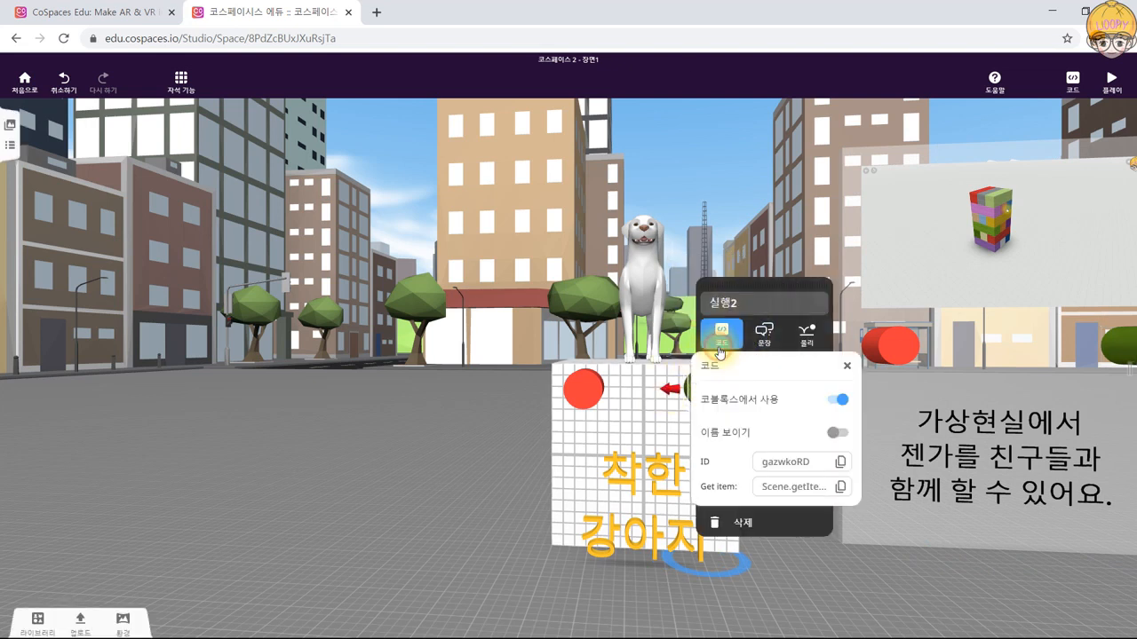
{"action": "left_click", "coordinate": [373, 548]}
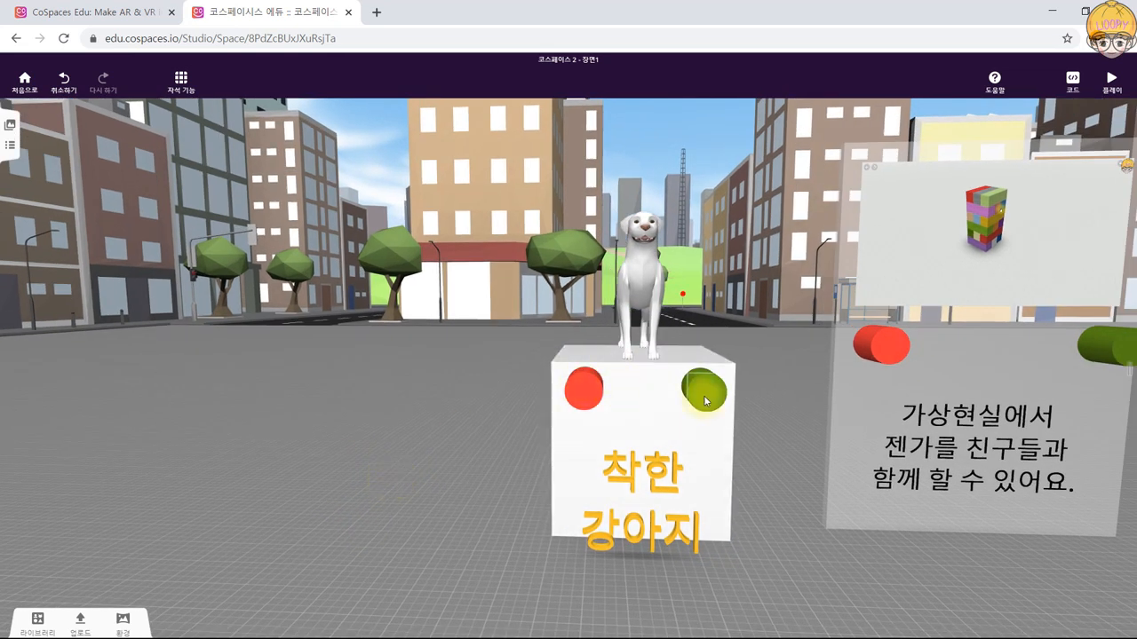
Upload the sound file 음산한.mp3 from the 루피쌤효과음 folder.
{"action": "left_click", "coordinate": [80, 624]}
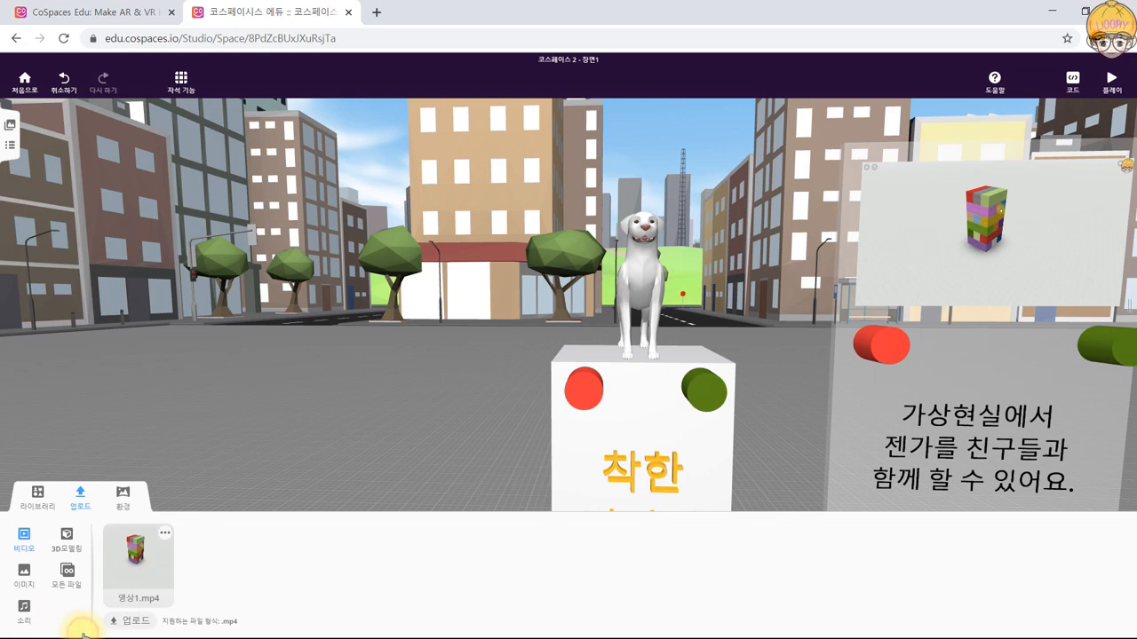
{"action": "left_click", "coordinate": [24, 610]}
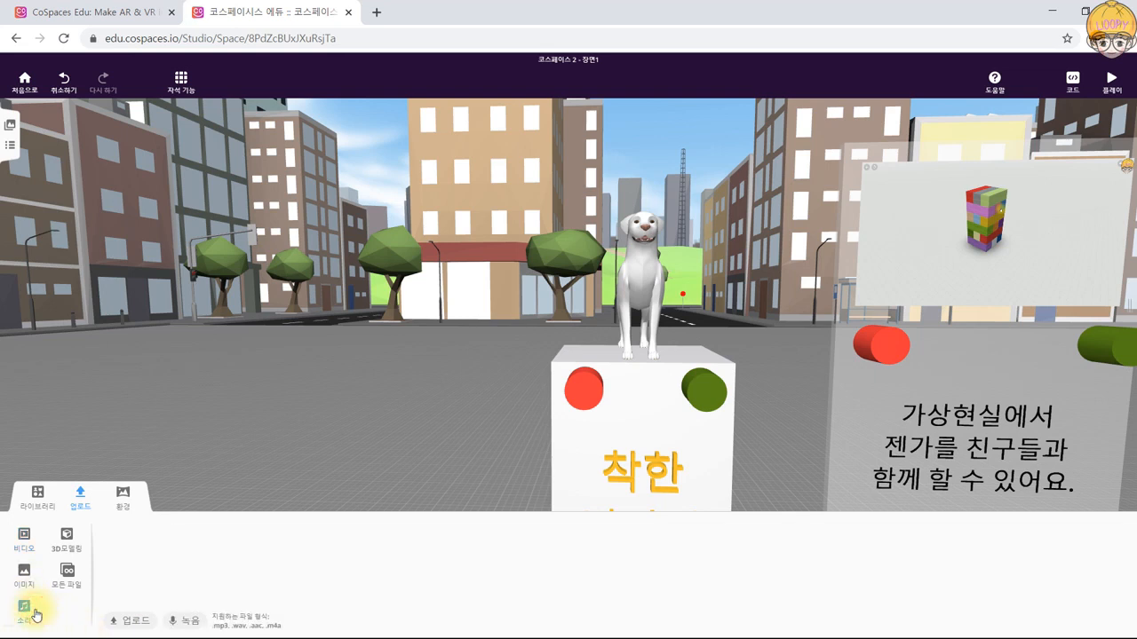
{"action": "left_click", "coordinate": [117, 627]}
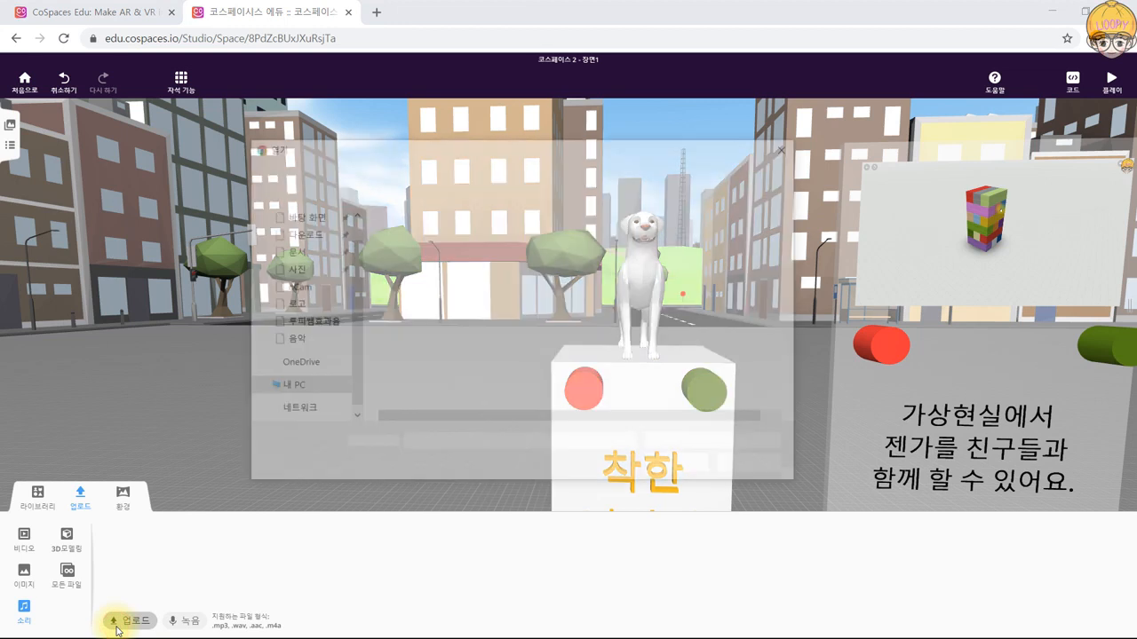
{"action": "left_click", "coordinate": [309, 322]}
{"action": "left_click", "coordinate": [423, 257]}
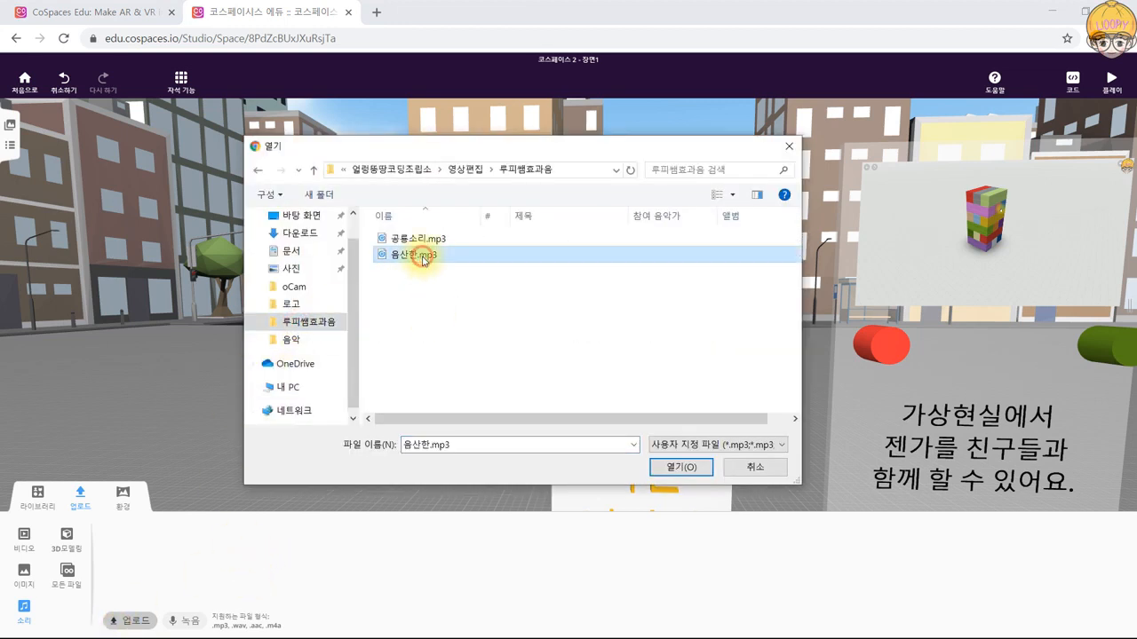
{"action": "left_click", "coordinate": [682, 472]}
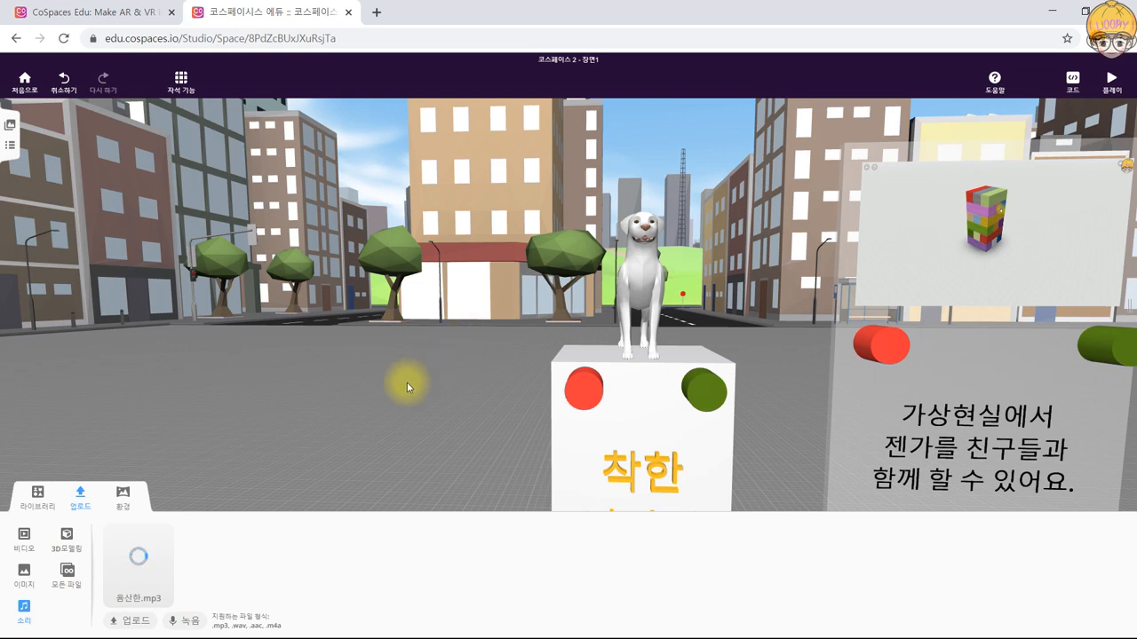
Upload the sound file Christmas_Village.mp3 from the desktop.
{"action": "left_click", "coordinate": [131, 624]}
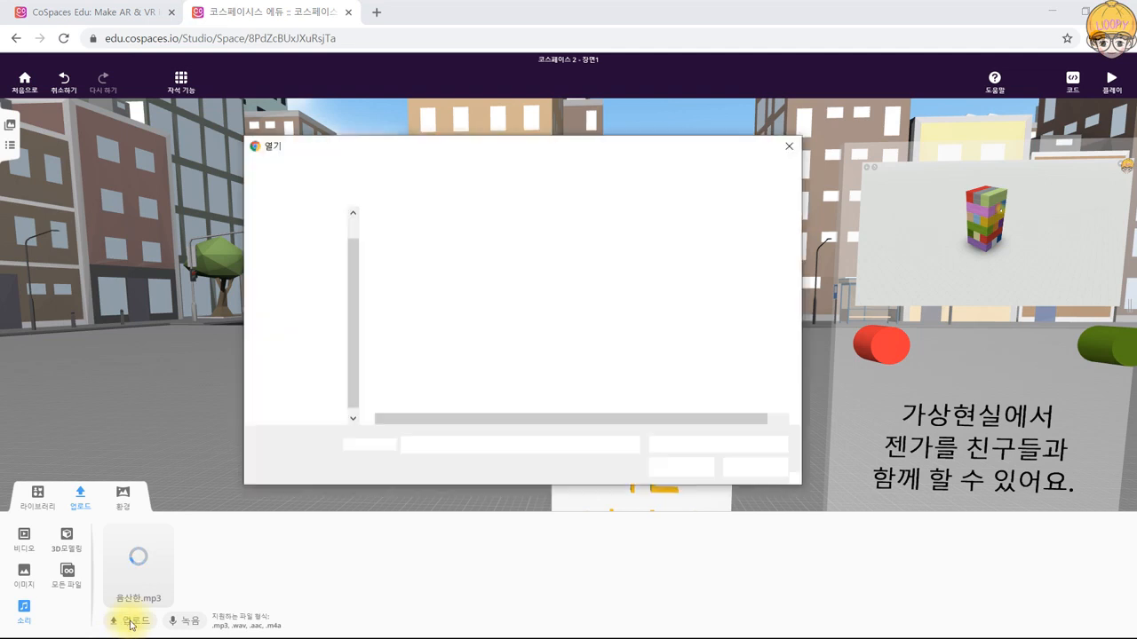
{"action": "left_click", "coordinate": [293, 215]}
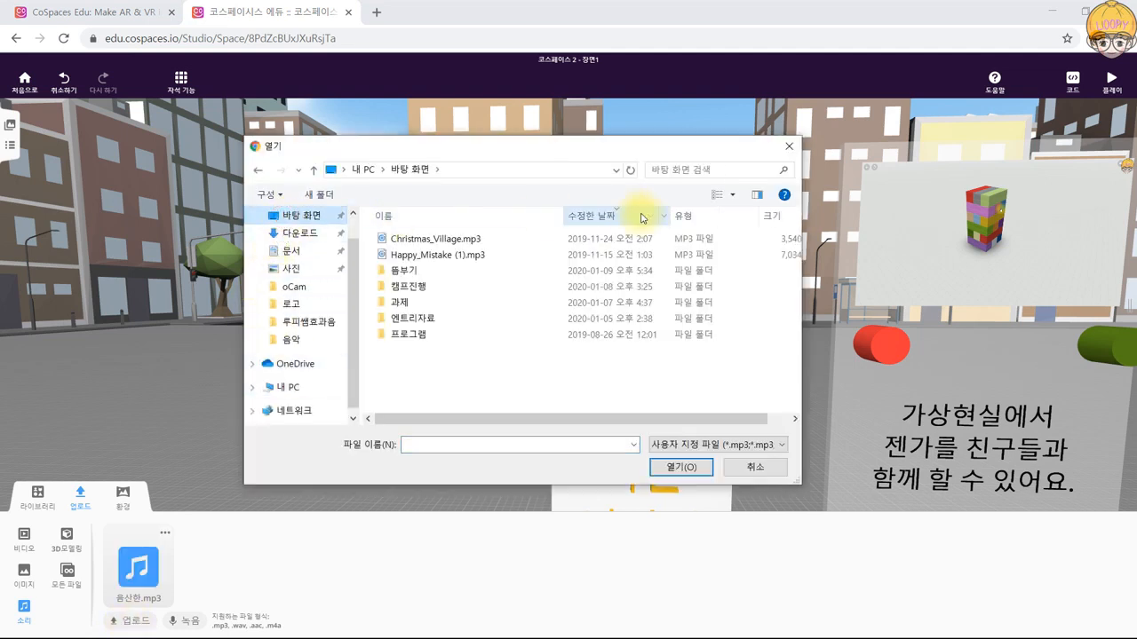
{"action": "left_click", "coordinate": [476, 240]}
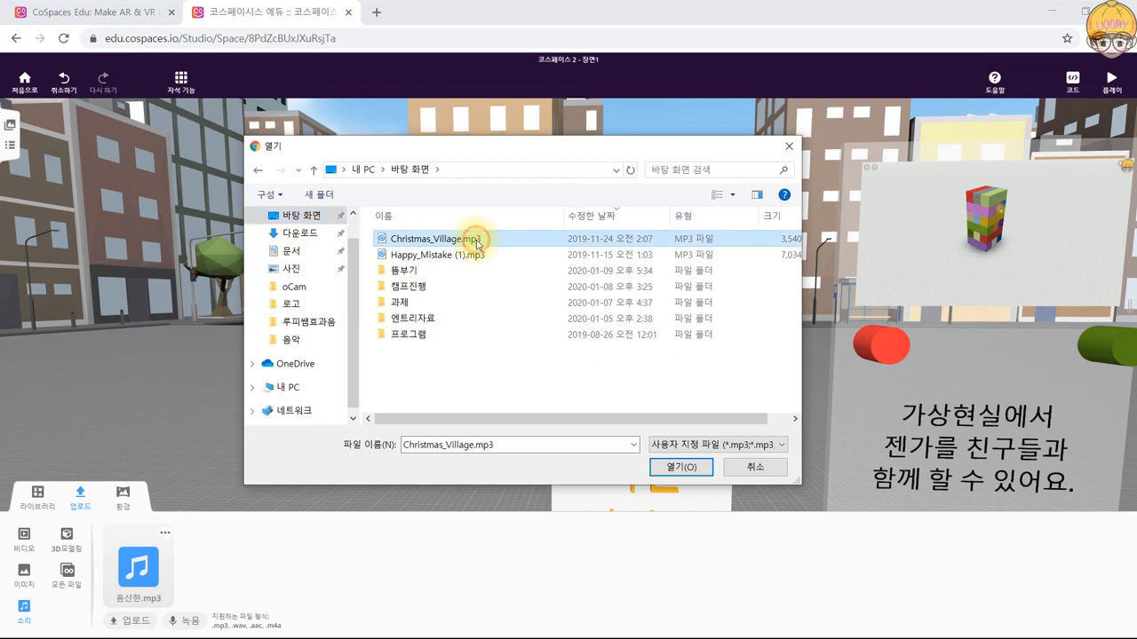
{"action": "left_click", "coordinate": [705, 467]}
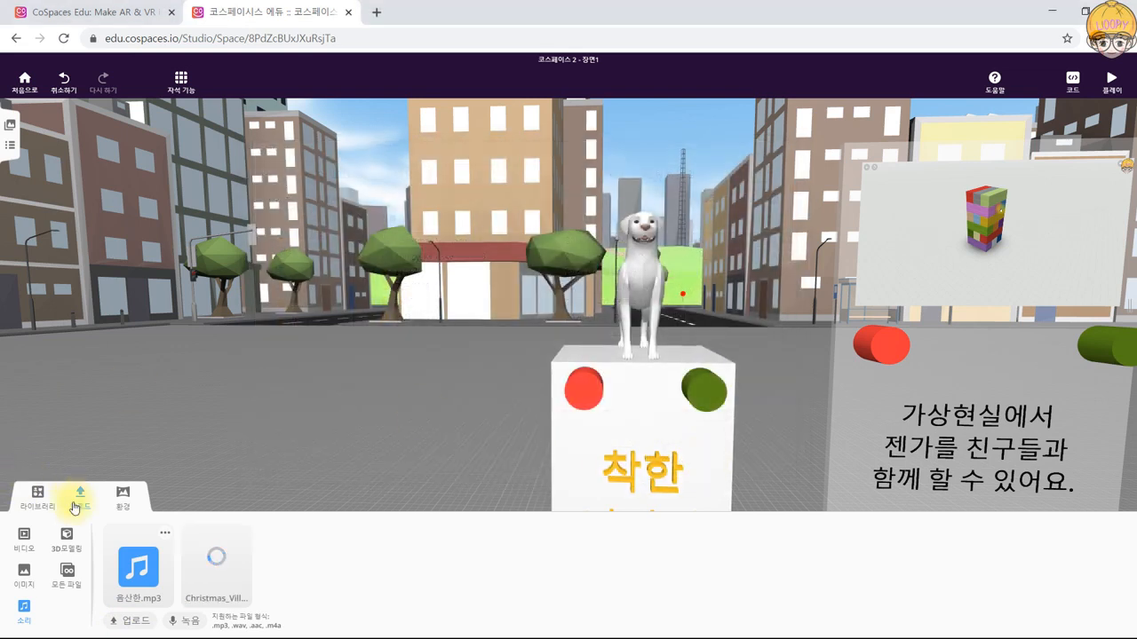
Permanently delete 음산한.mp3 from the uploaded sounds.
{"action": "left_click", "coordinate": [166, 536]}
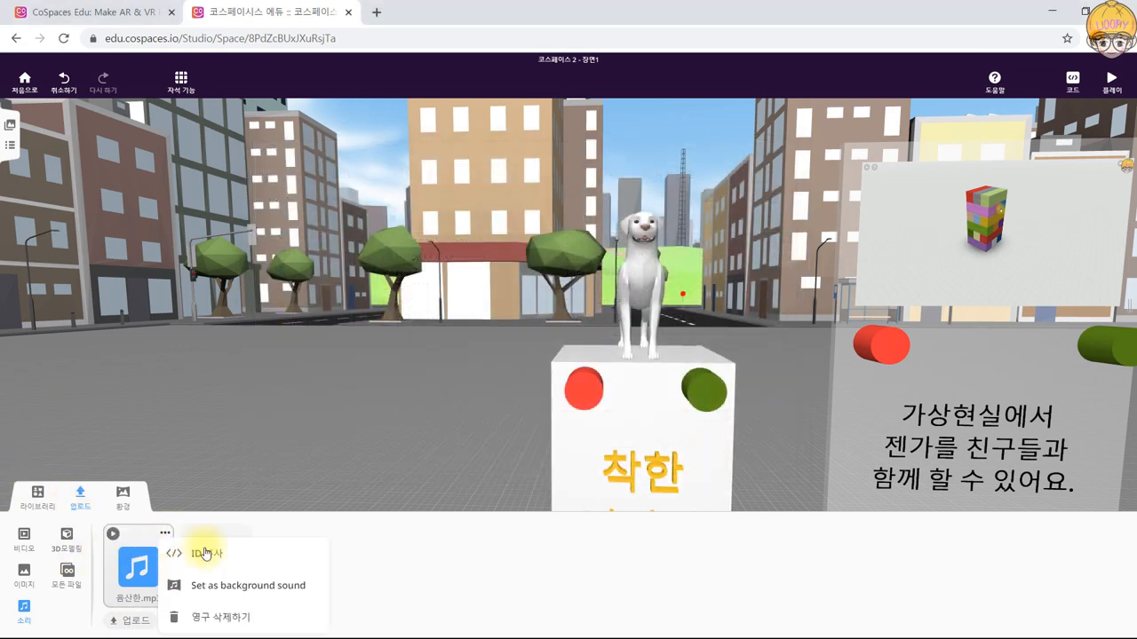
{"action": "left_click", "coordinate": [211, 613]}
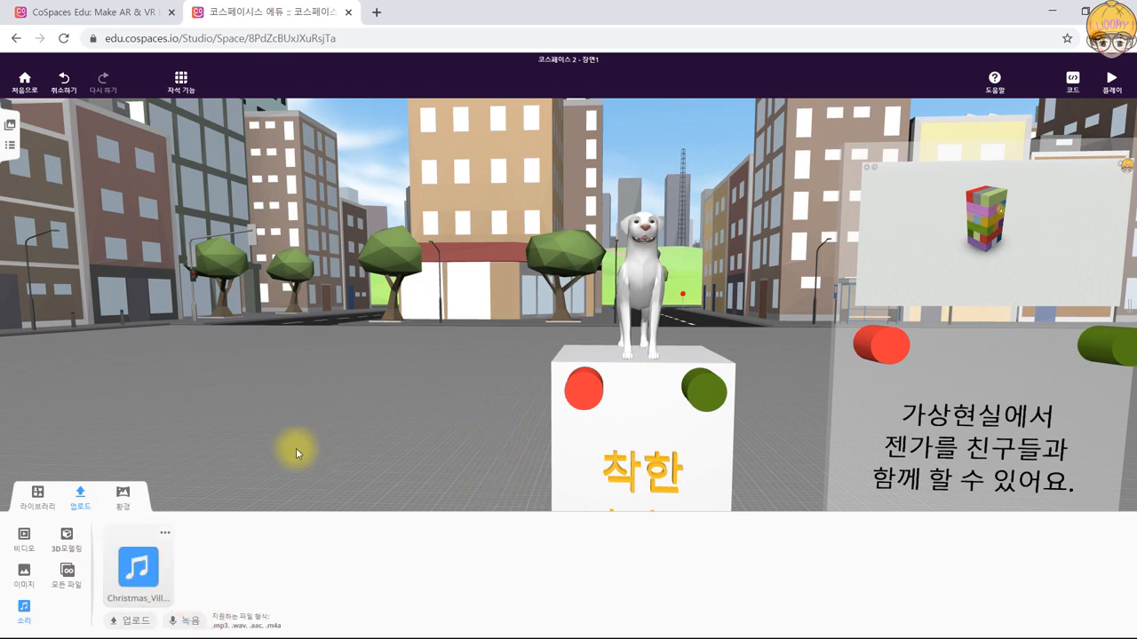
{"action": "left_click", "coordinate": [71, 511]}
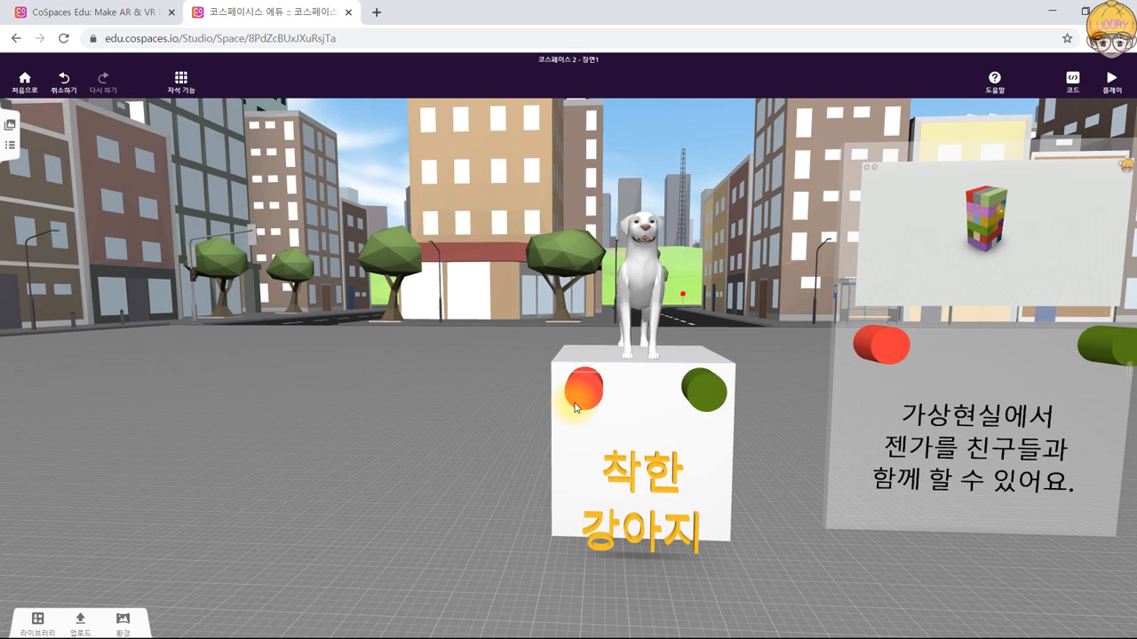
Add a click event block for 실행2 at the end of the CoBlocks script.
{"action": "left_click", "coordinate": [1072, 84]}
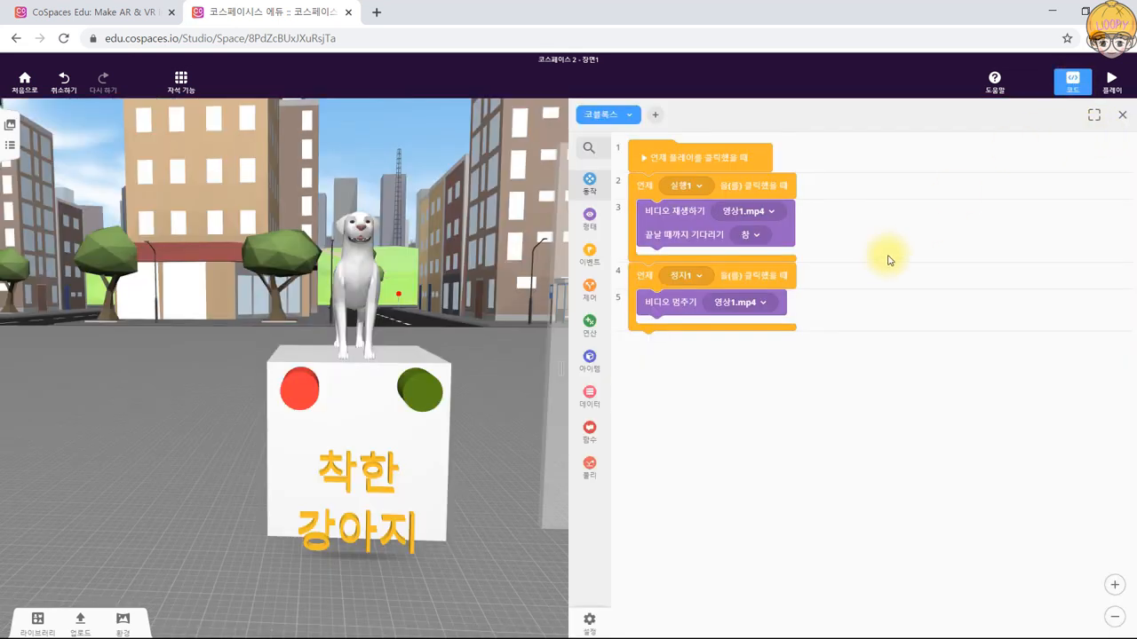
{"action": "left_click", "coordinate": [589, 253]}
{"action": "left_click_drag", "start_coordinate": [642, 231], "coordinate": [787, 388]}
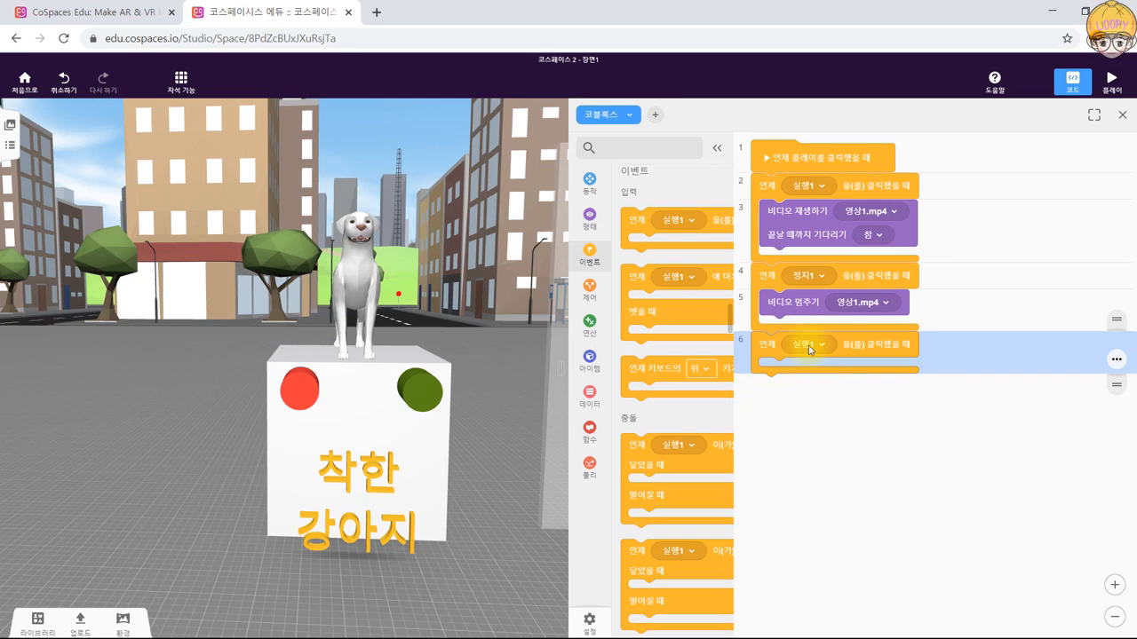
{"action": "left_click", "coordinate": [822, 348]}
{"action": "left_click", "coordinate": [850, 407]}
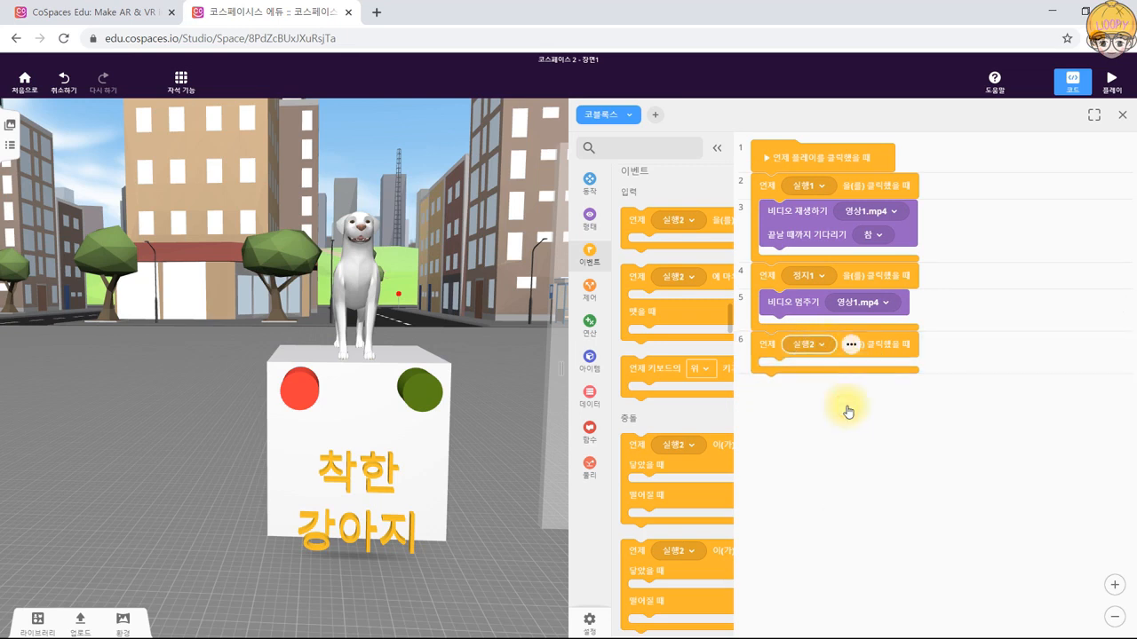
Insert a play-sound block inside the 실행2 click event.
{"action": "left_click", "coordinate": [597, 222]}
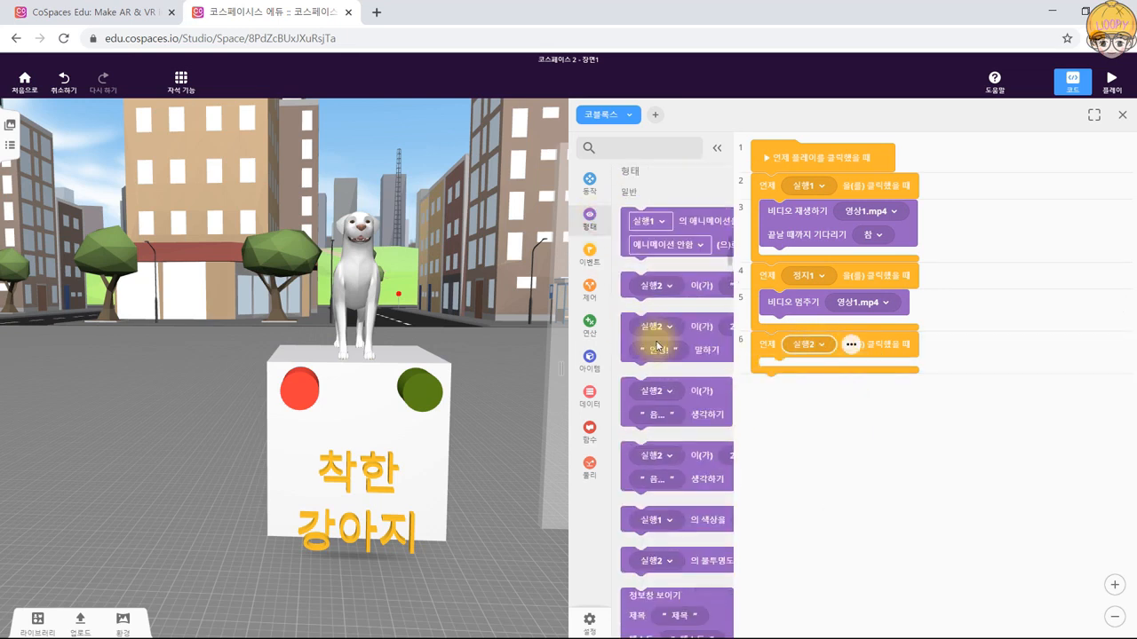
{"action": "left_click", "coordinate": [1117, 588]}
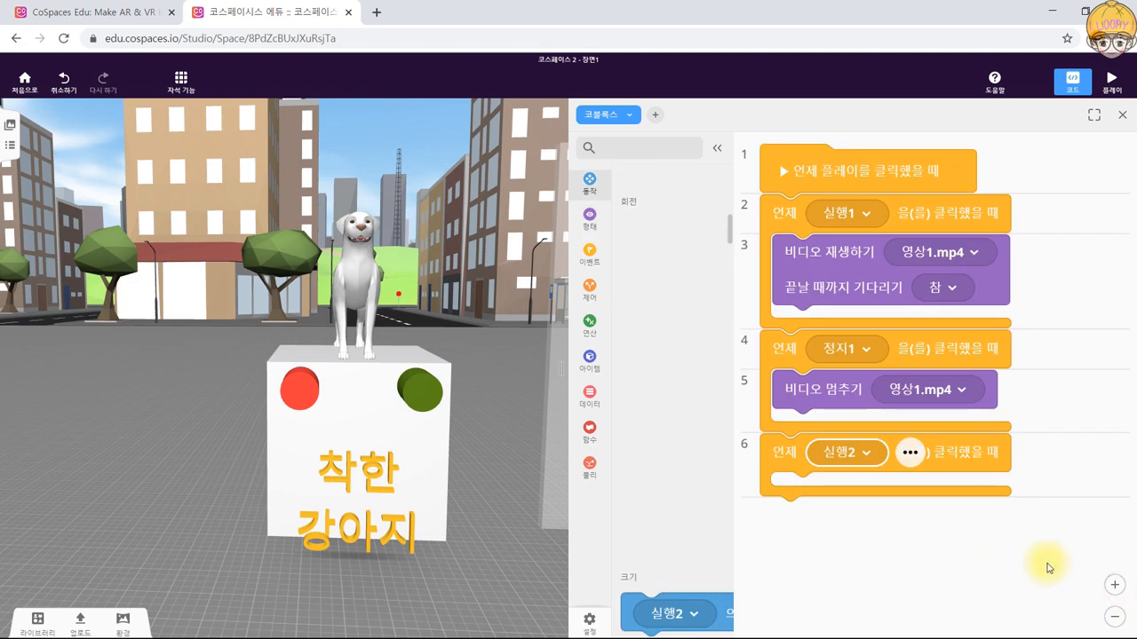
{"action": "left_click", "coordinate": [1115, 616]}
{"action": "scroll", "coordinate": [666, 431], "scroll_direction": "down", "scroll_amount": 3}
{"action": "scroll", "coordinate": [663, 475], "scroll_direction": "down", "scroll_amount": 5}
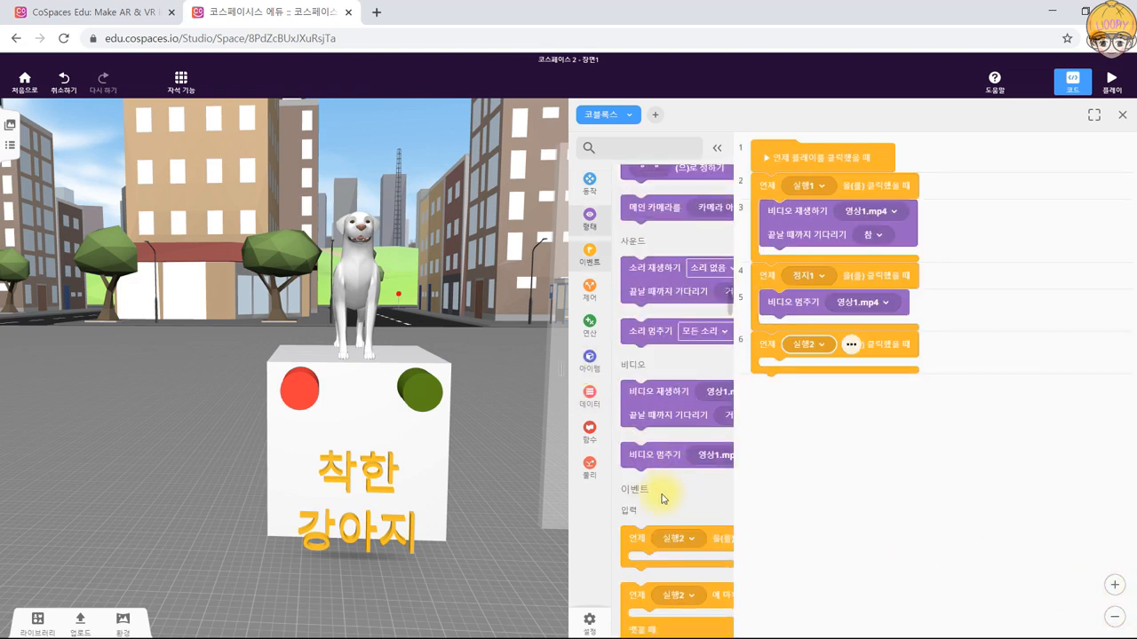
{"action": "scroll", "coordinate": [662, 499], "scroll_direction": "up", "scroll_amount": 1}
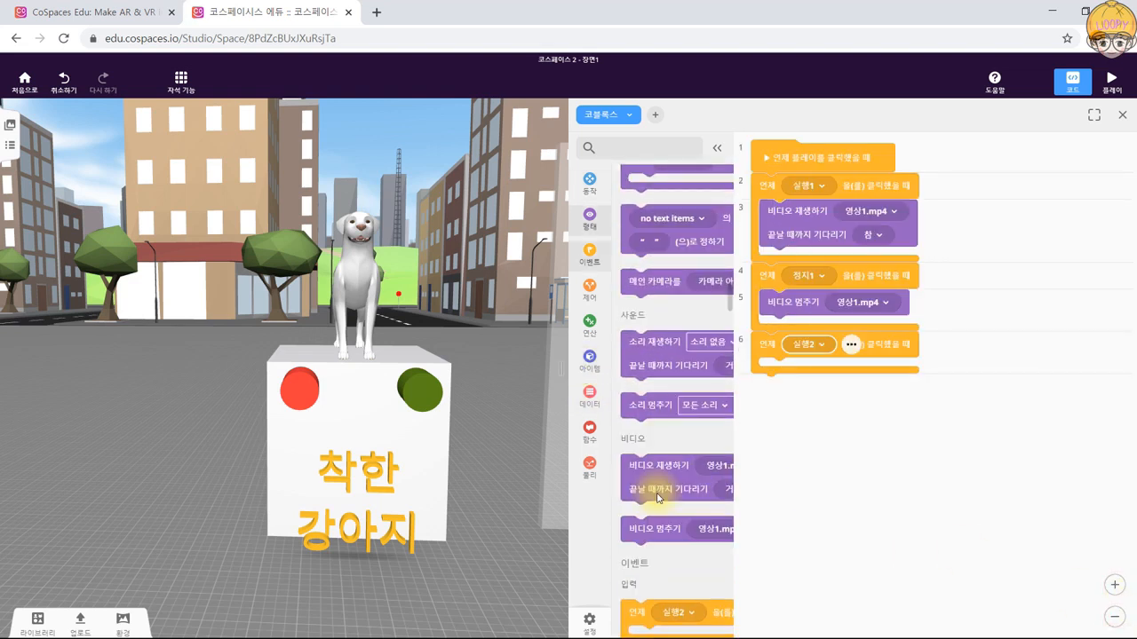
{"action": "left_click", "coordinate": [1116, 588]}
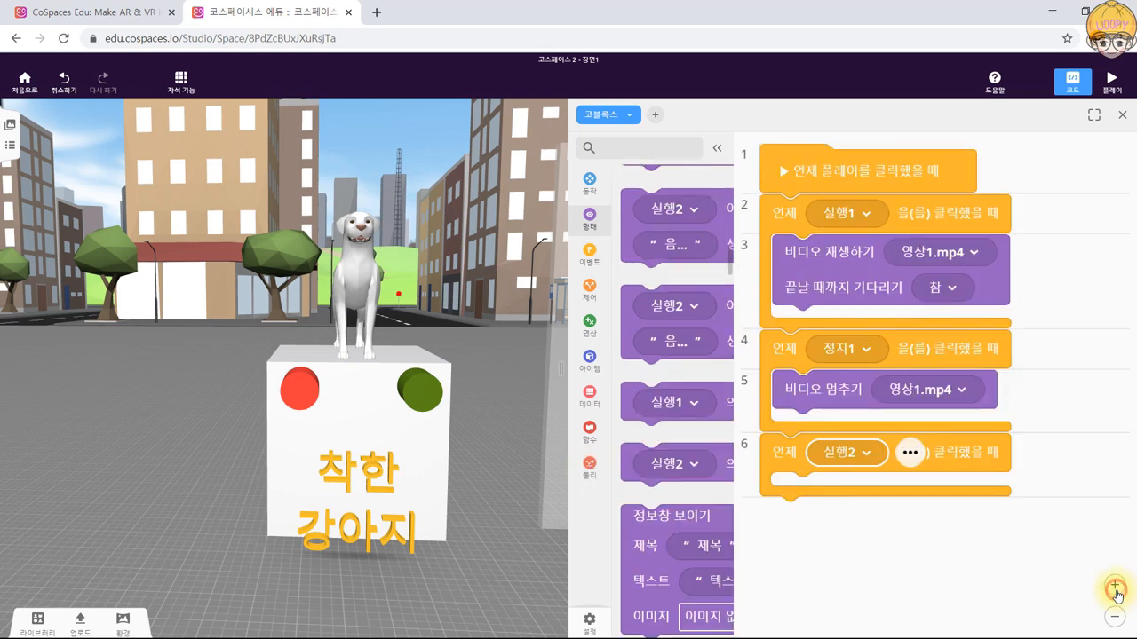
{"action": "scroll", "coordinate": [650, 415], "scroll_direction": "down", "scroll_amount": 3}
{"action": "scroll", "coordinate": [650, 416], "scroll_direction": "up", "scroll_amount": 1}
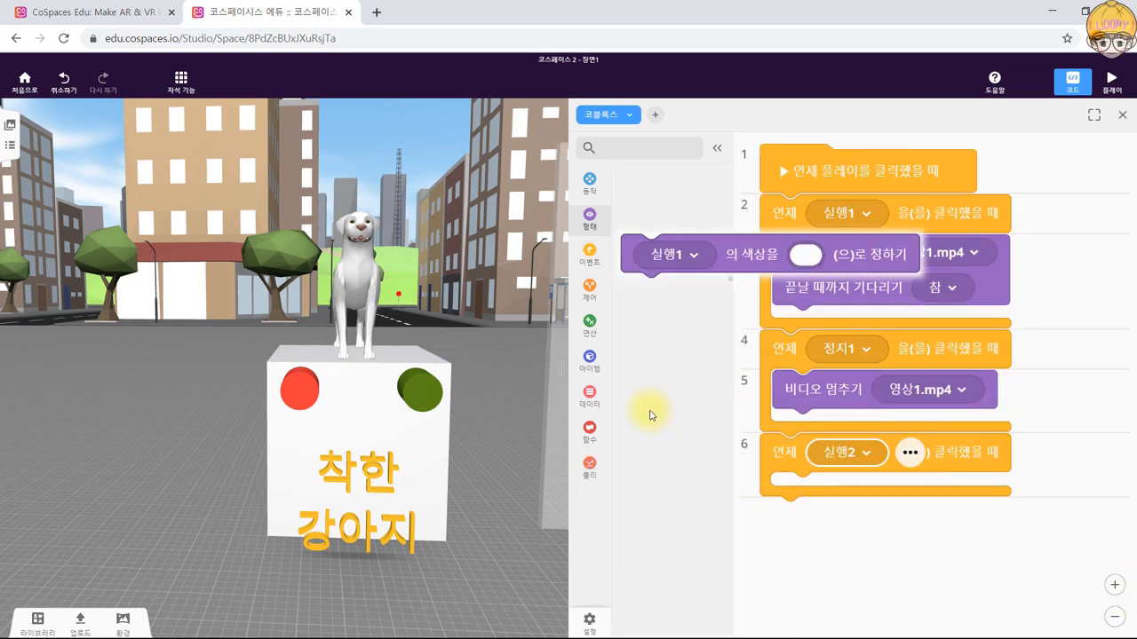
{"action": "left_click", "coordinate": [1114, 618]}
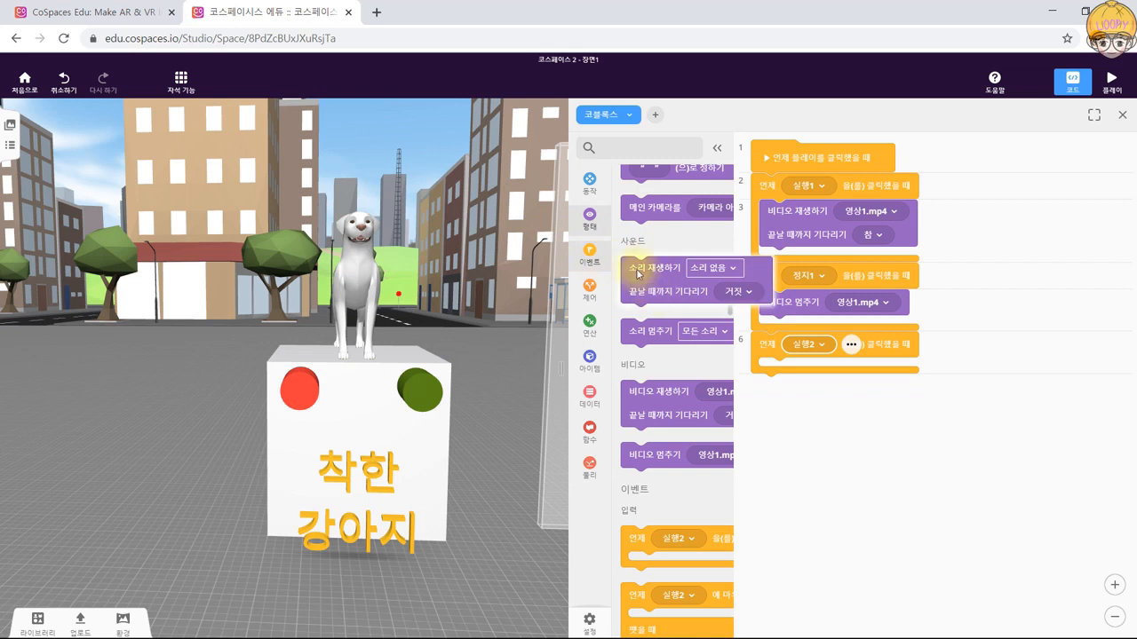
{"action": "left_click_drag", "start_coordinate": [649, 292], "coordinate": [785, 381]}
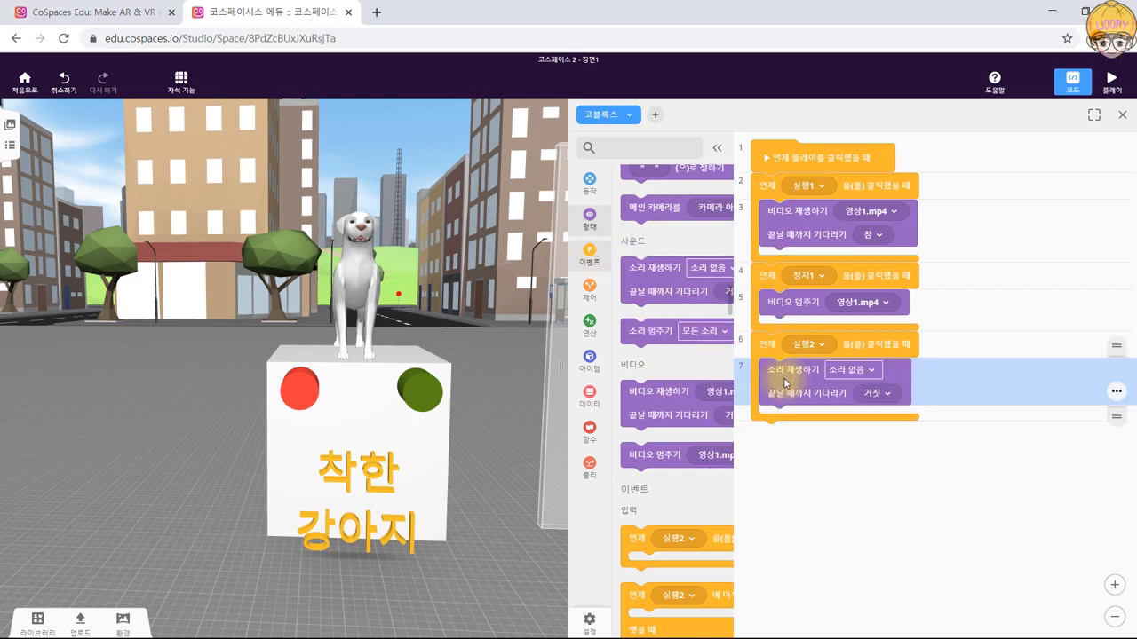
Set the play-sound block to Christmas_Village.mp3 with waiting until the end set to 참.
{"action": "left_click", "coordinate": [874, 371]}
{"action": "left_click", "coordinate": [884, 425]}
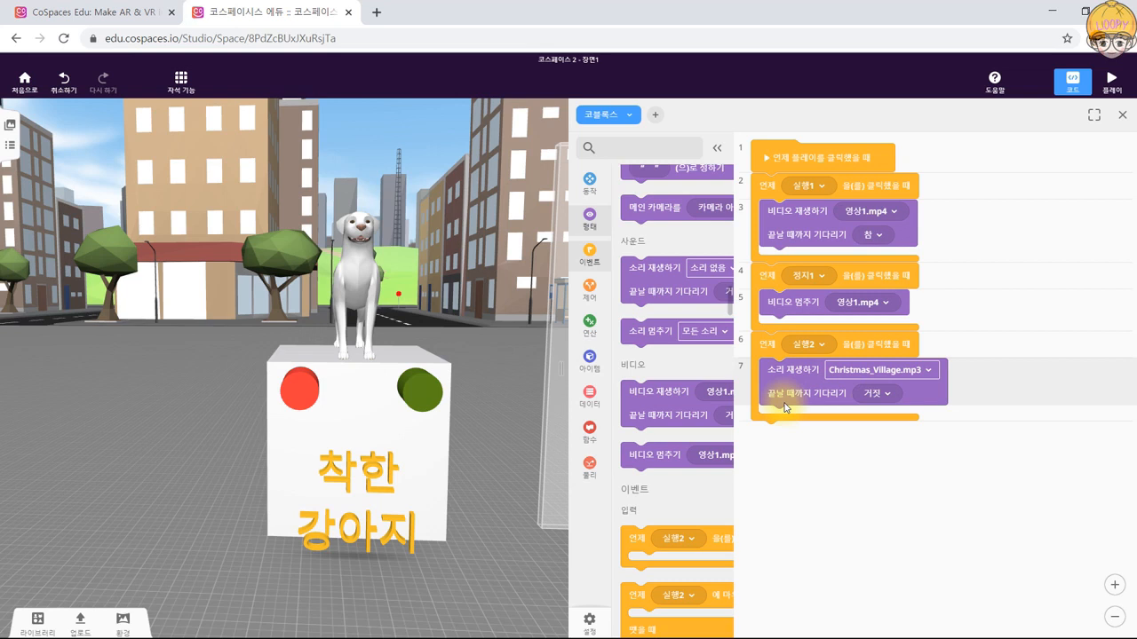
{"action": "left_click", "coordinate": [877, 393]}
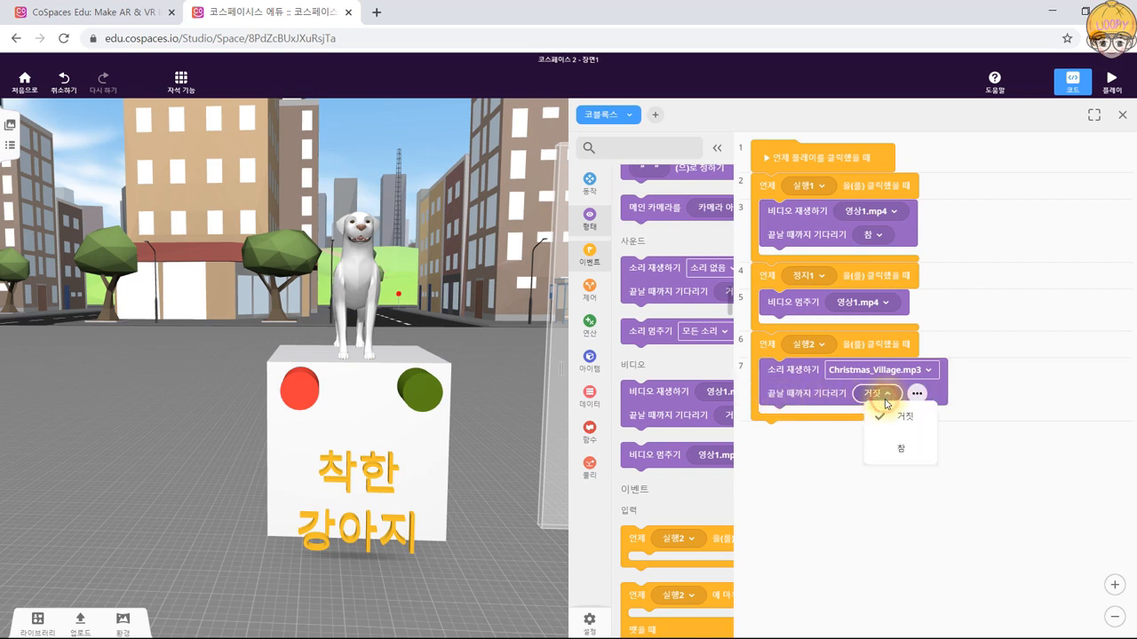
{"action": "left_click", "coordinate": [888, 447]}
{"action": "left_click", "coordinate": [810, 482]}
Duplicate the 실행2 click event, assign the copy to 정지2, and remove the play-sound block from it.
{"action": "right_click", "coordinate": [778, 341]}
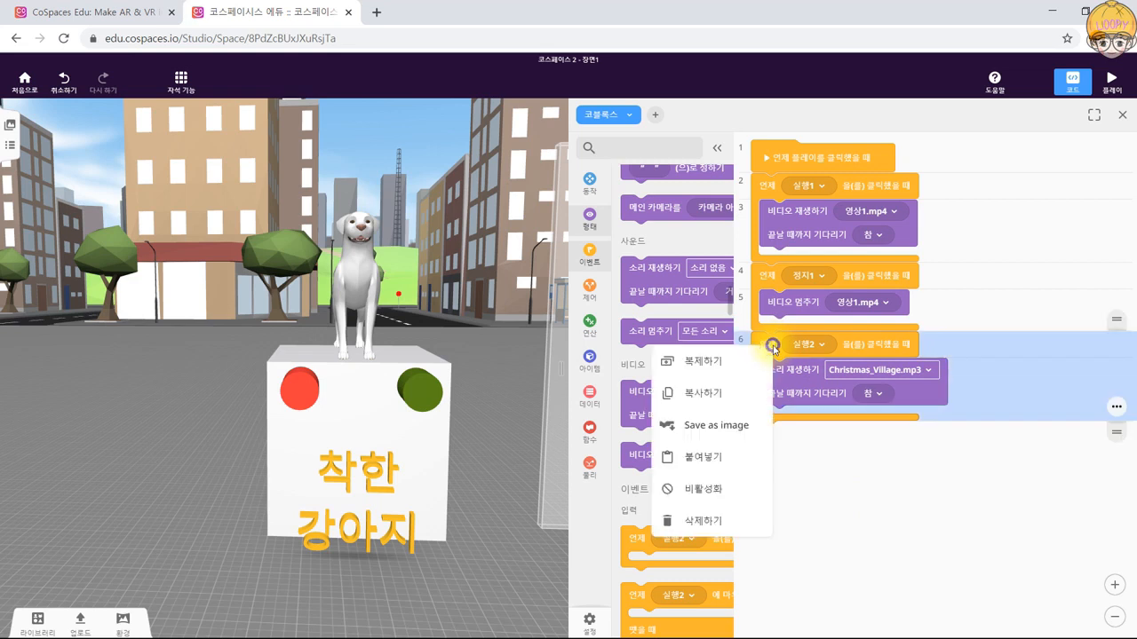
{"action": "left_click", "coordinate": [723, 362]}
{"action": "left_click", "coordinate": [828, 434]}
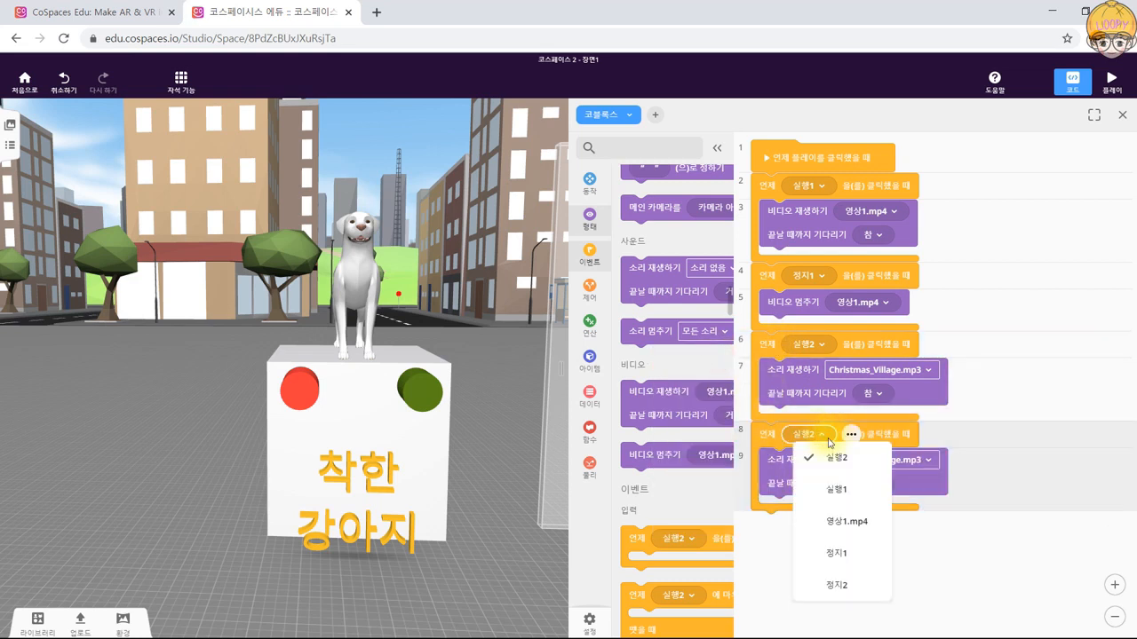
{"action": "left_click", "coordinate": [851, 588]}
{"action": "left_click_drag", "start_coordinate": [771, 460], "coordinate": [661, 484]}
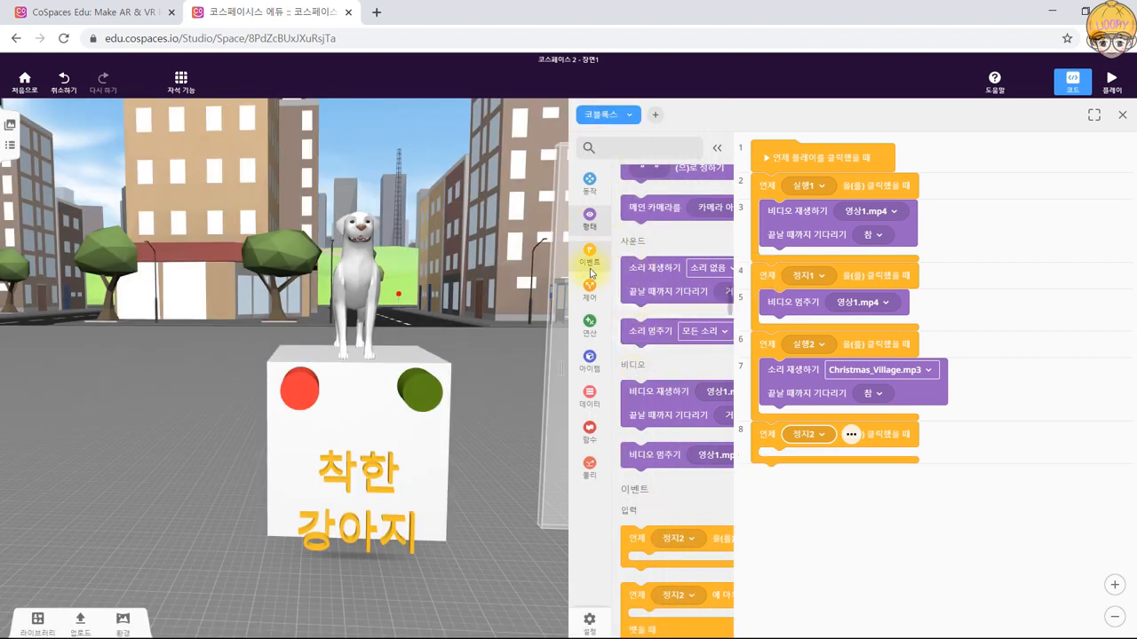
Insert a stop-sound block set to 모든 소리 inside the 정지2 click event and enlarge the script to check it.
{"action": "left_click_drag", "start_coordinate": [636, 326], "coordinate": [837, 497]}
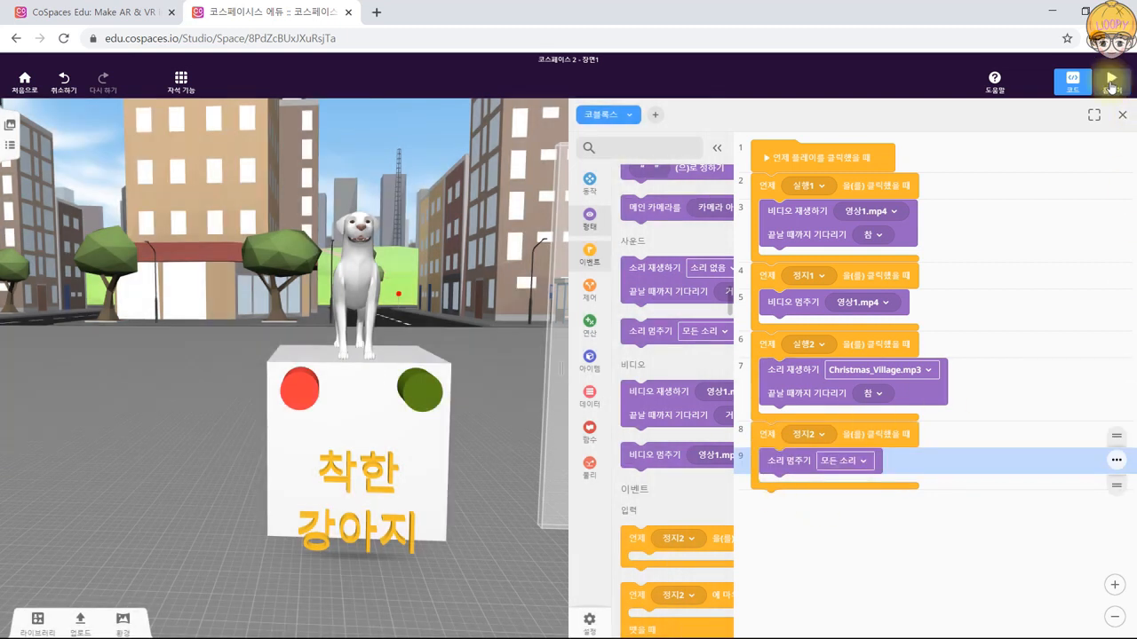
{"action": "left_click", "coordinate": [1114, 586]}
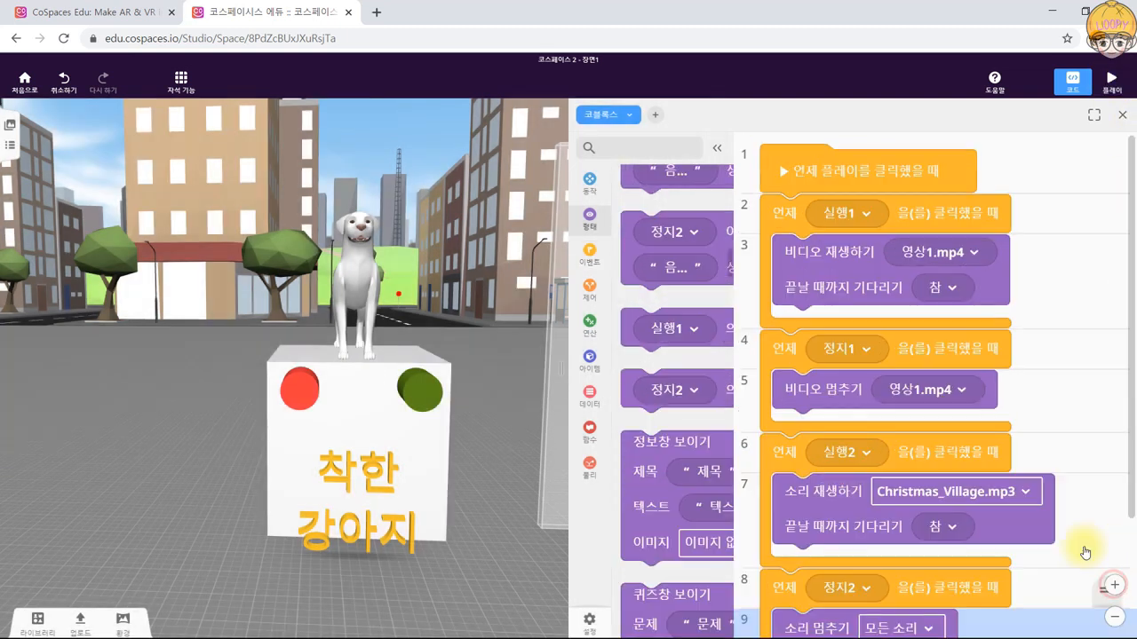
{"action": "left_click", "coordinate": [717, 148]}
{"action": "scroll", "coordinate": [915, 368], "scroll_direction": "down", "scroll_amount": 1}
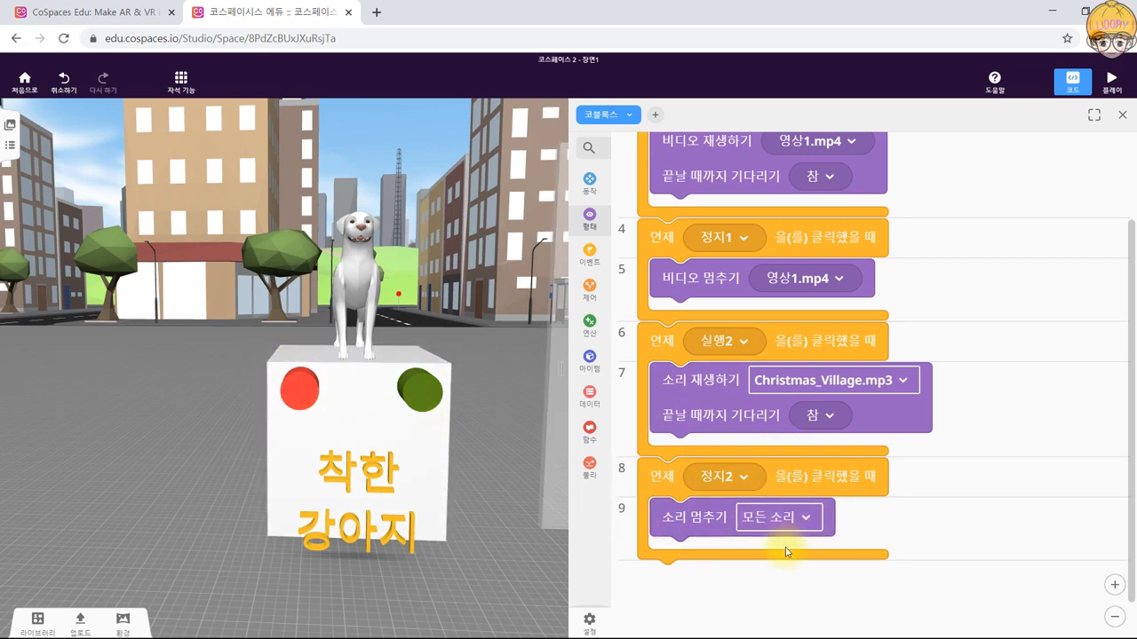
Play the scene, approach the exhibits to test the video and music buttons, and return to the editor.
{"action": "left_click", "coordinate": [1120, 87]}
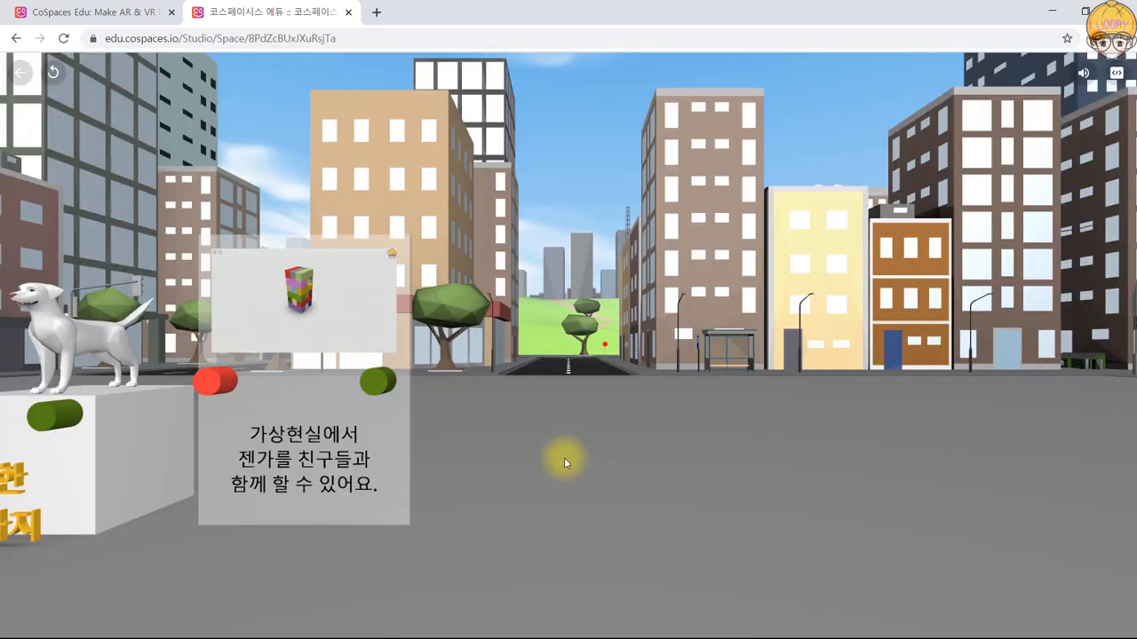
{"action": "left_click_drag", "start_coordinate": [565, 457], "coordinate": [645, 512]}
{"action": "key", "text": "a"}
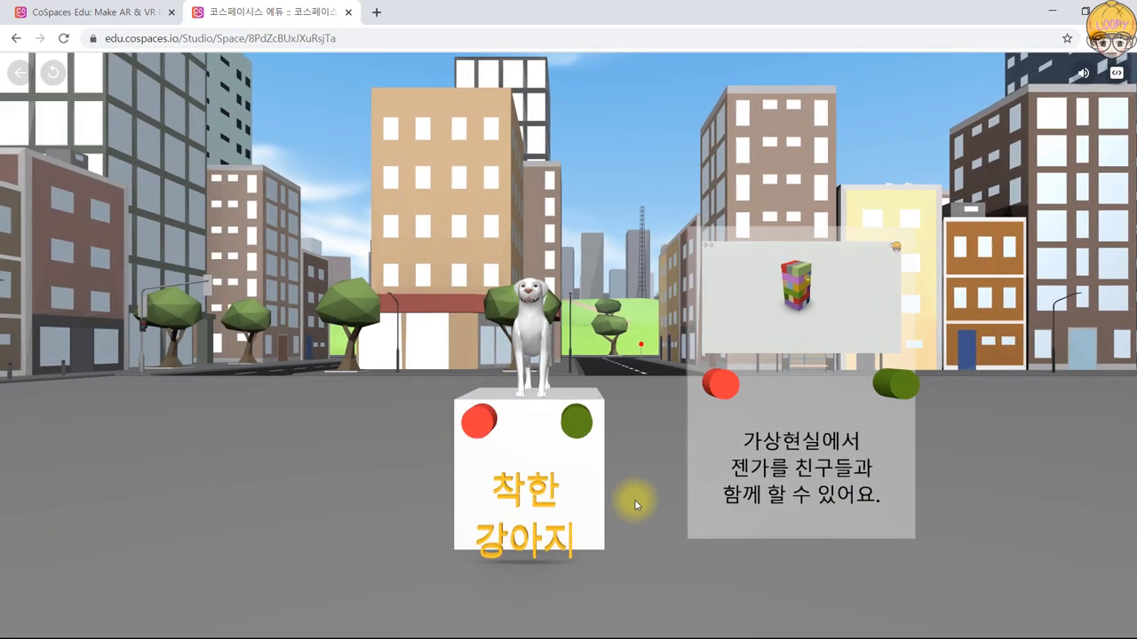
{"action": "key", "text": "w"}
{"action": "left_click", "coordinate": [1098, 396]}
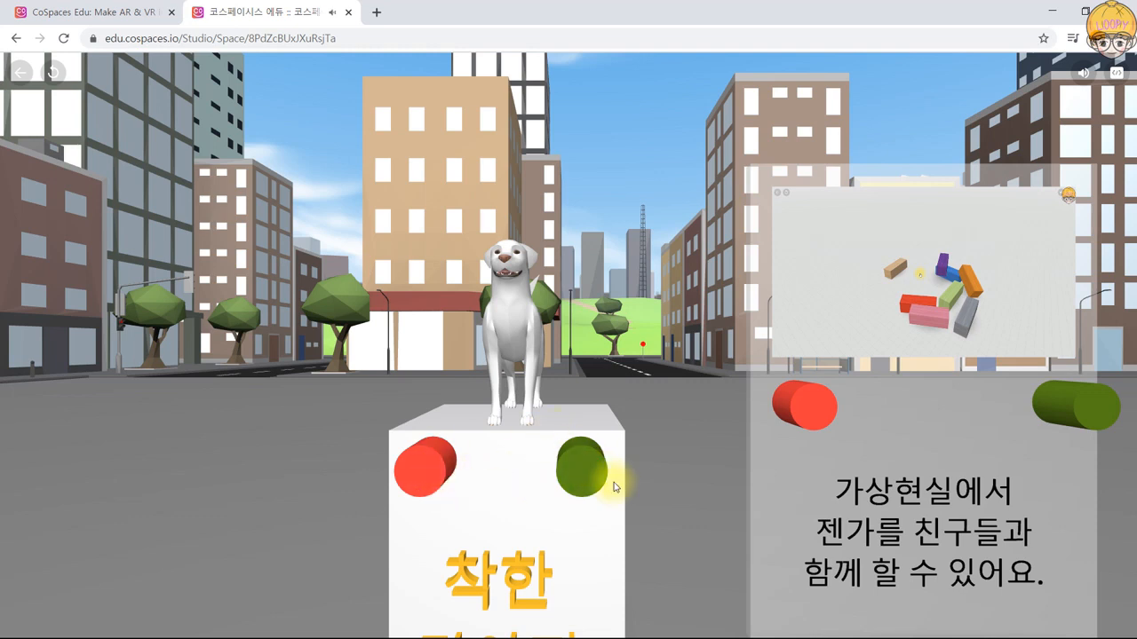
{"action": "left_click_drag", "start_coordinate": [163, 522], "coordinate": [168, 550]}
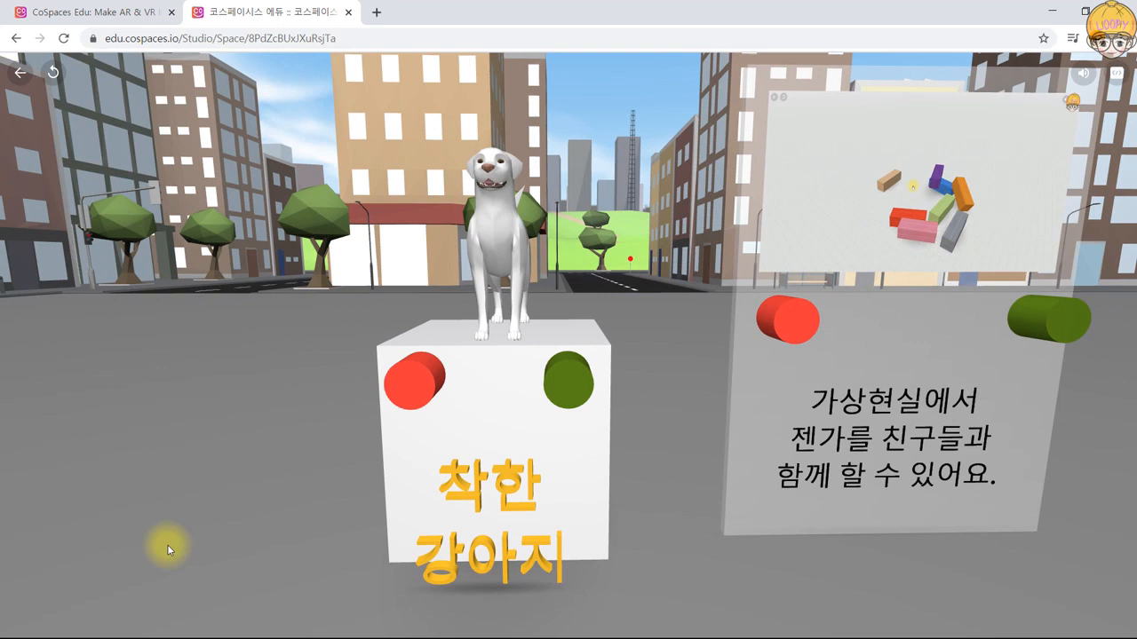
{"action": "left_click", "coordinate": [19, 73]}
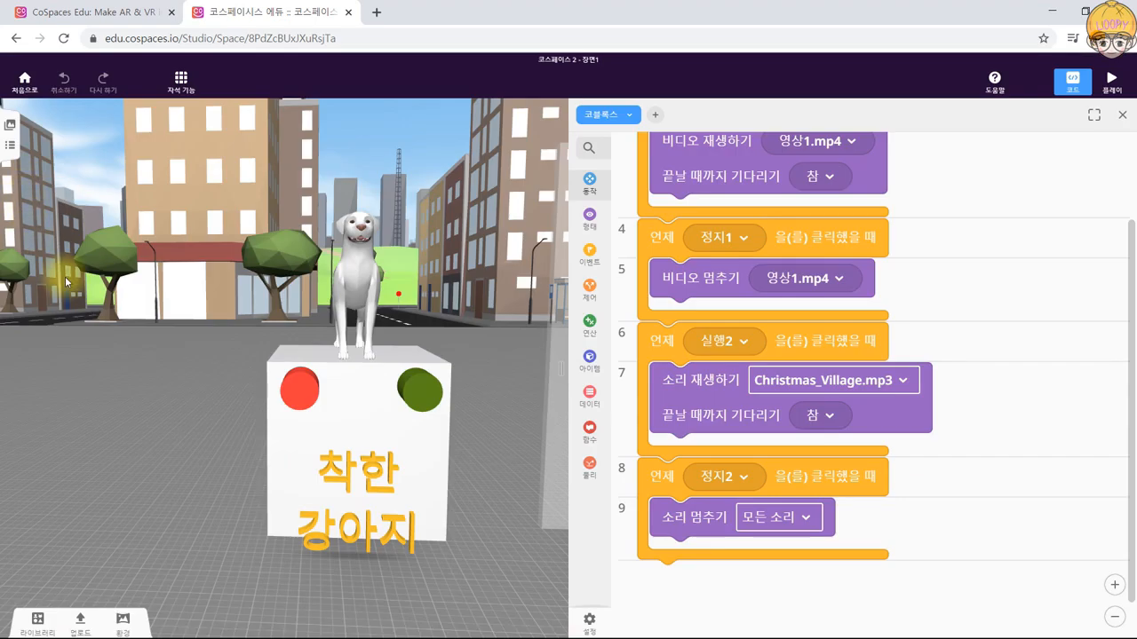
Close the code editor and place a tall glass city building from the library on the ground behind the dog pedestal.
{"action": "left_click", "coordinate": [1126, 116]}
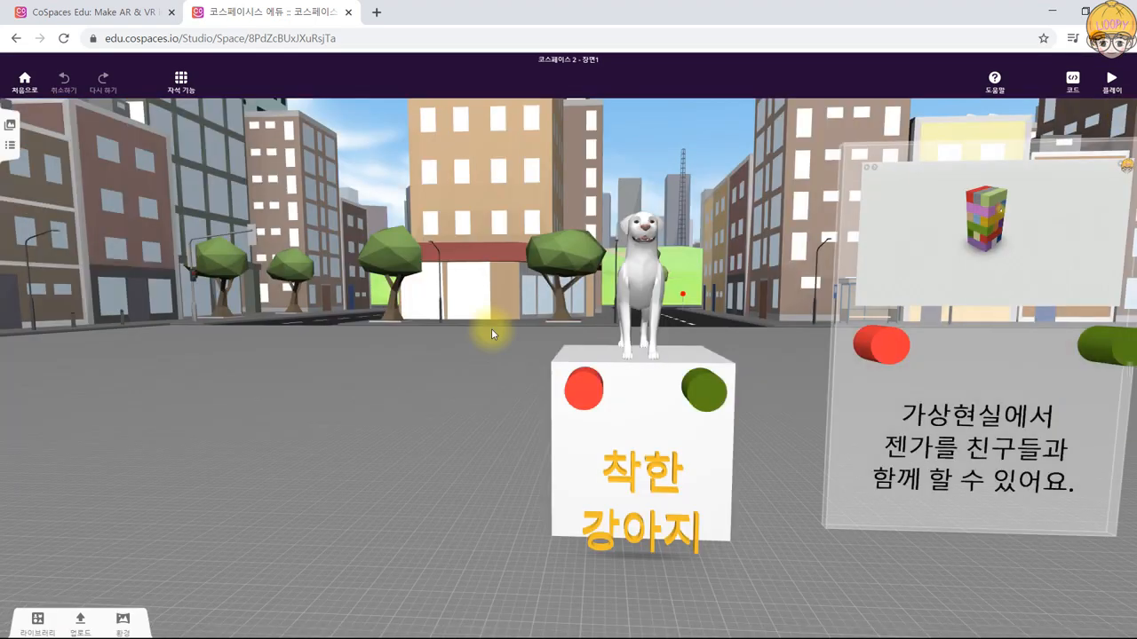
{"action": "scroll", "coordinate": [267, 381], "scroll_direction": "up", "scroll_amount": 5}
{"action": "left_click_drag", "start_coordinate": [245, 360], "coordinate": [269, 387]}
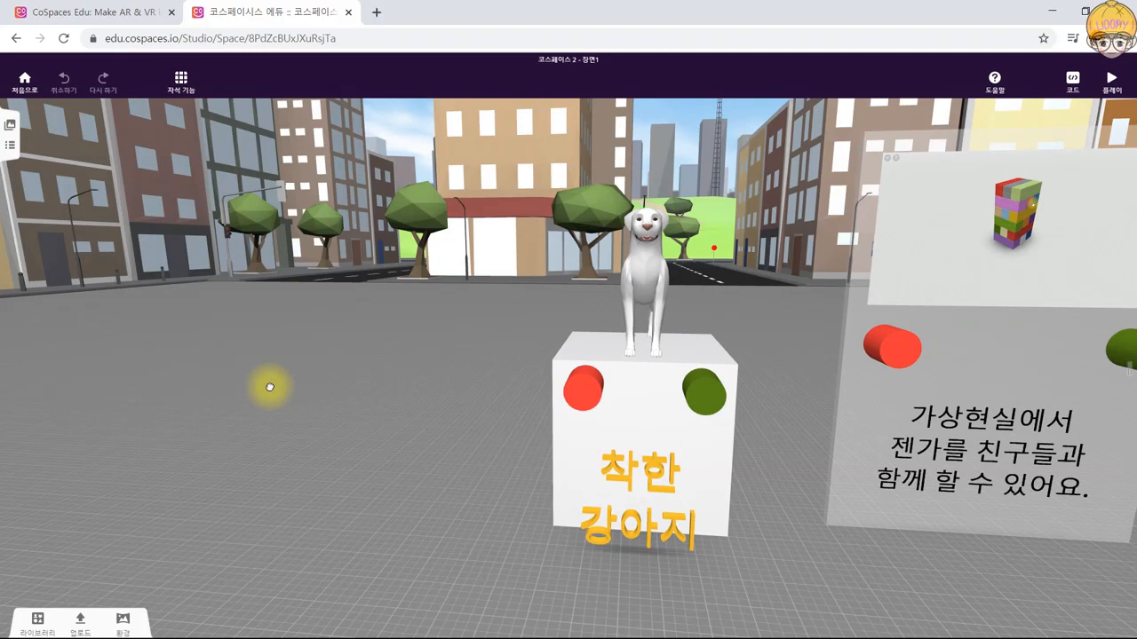
{"action": "left_click_drag", "start_coordinate": [233, 383], "coordinate": [255, 399]}
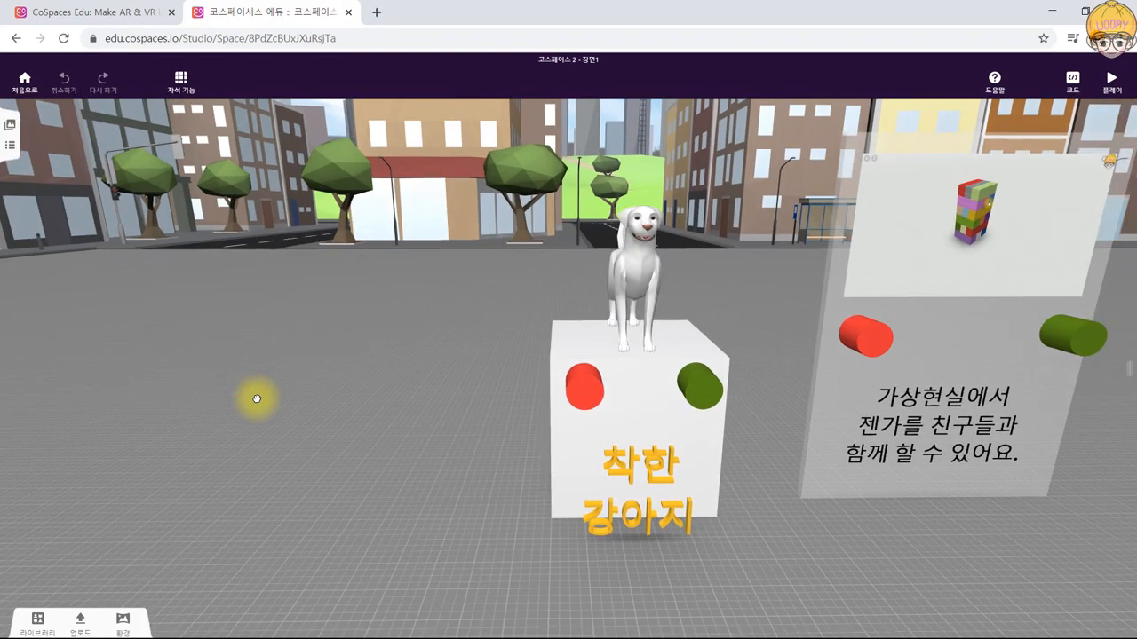
{"action": "left_click", "coordinate": [45, 631]}
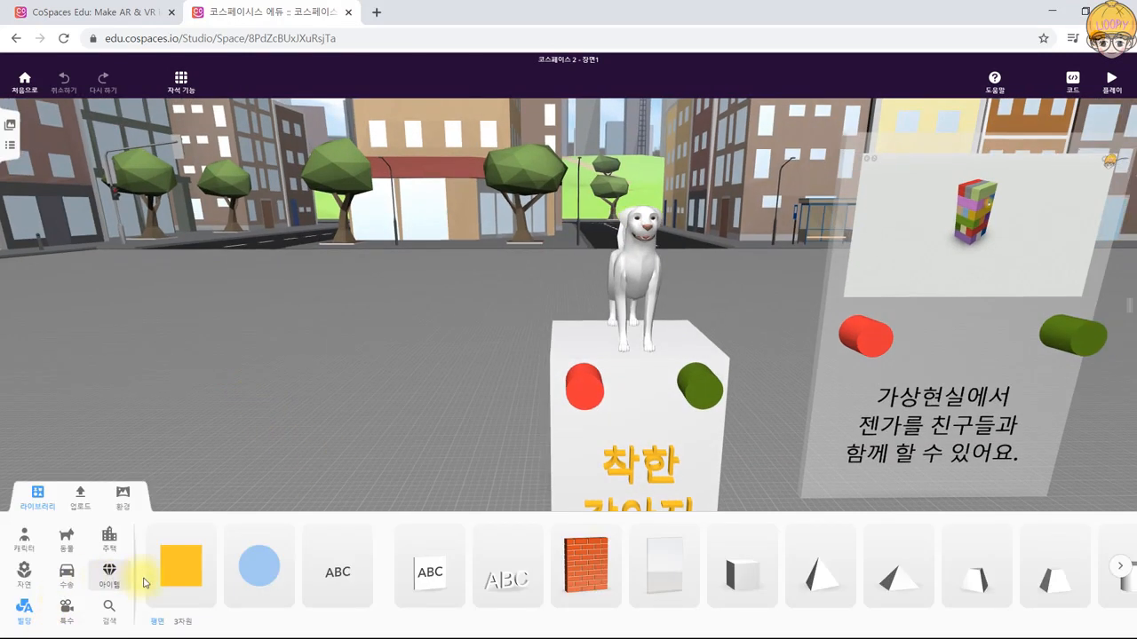
{"action": "left_click", "coordinate": [110, 538]}
{"action": "left_click", "coordinate": [253, 622]}
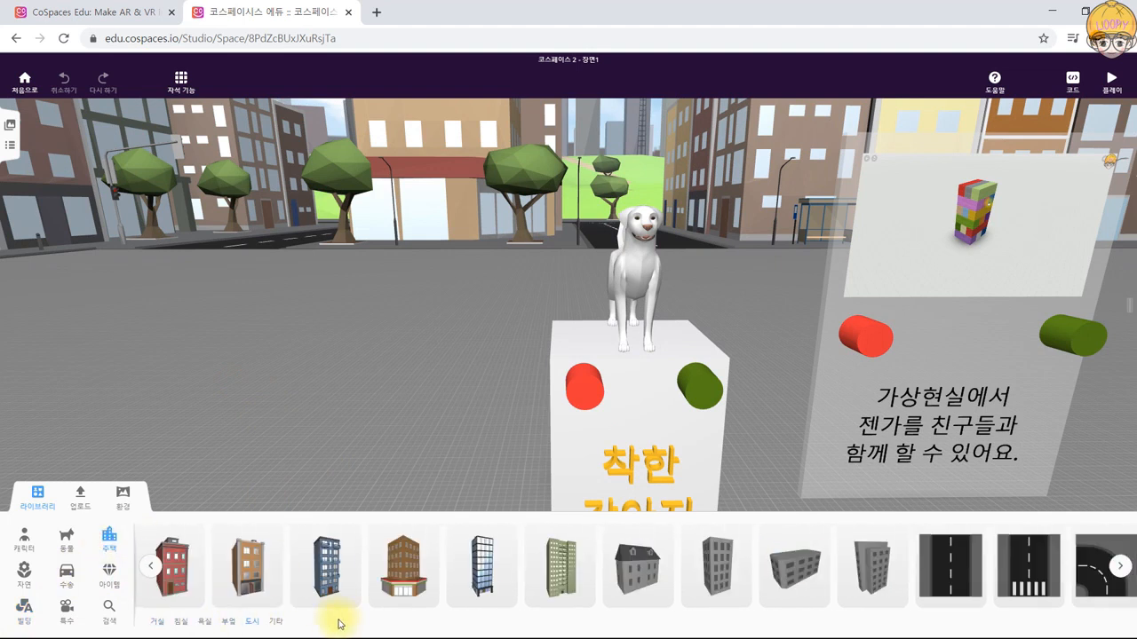
{"action": "left_click_drag", "start_coordinate": [474, 571], "coordinate": [250, 257]}
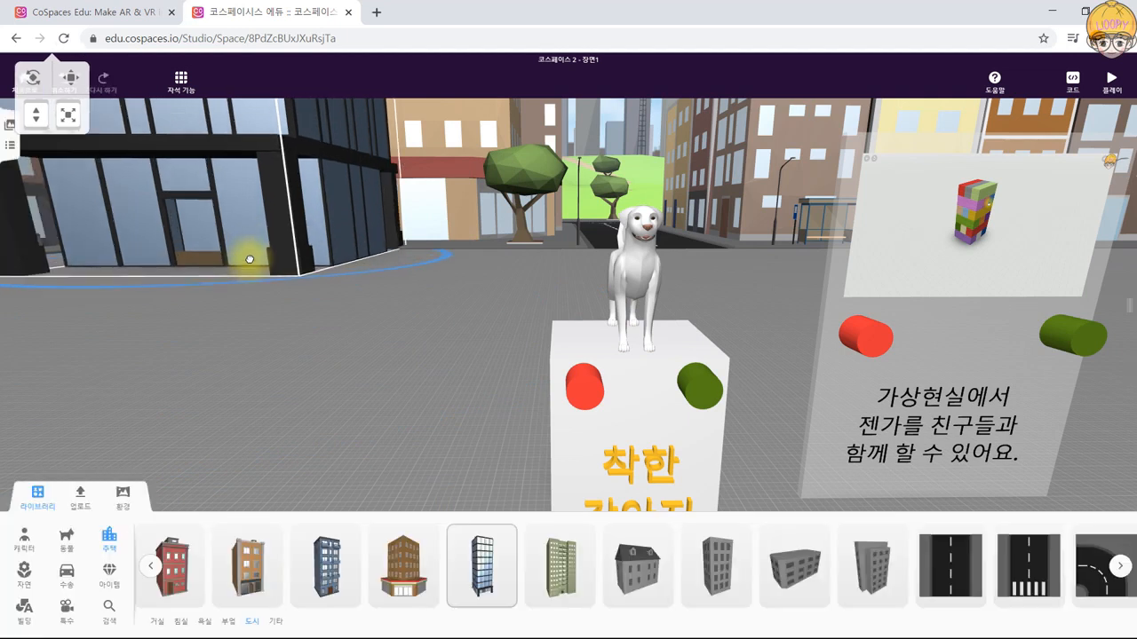
{"action": "left_click", "coordinate": [274, 357]}
Search web images for 강아지 and place the picture of the brown puppy lying down on the ground before the glass building.
{"action": "left_click", "coordinate": [80, 503]}
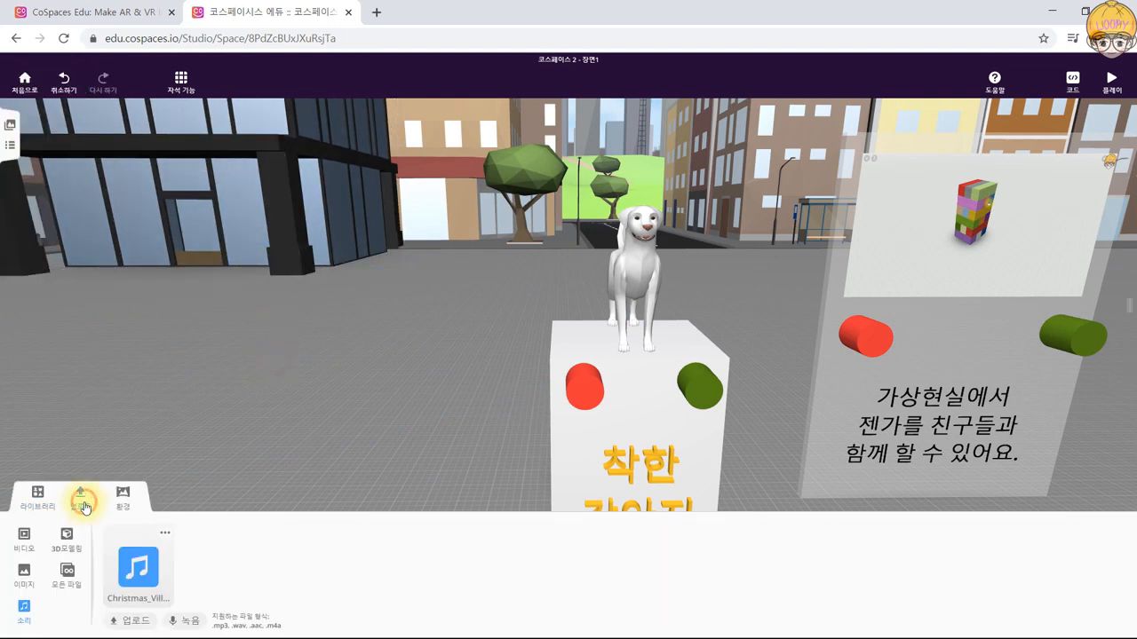
{"action": "left_click", "coordinate": [20, 586]}
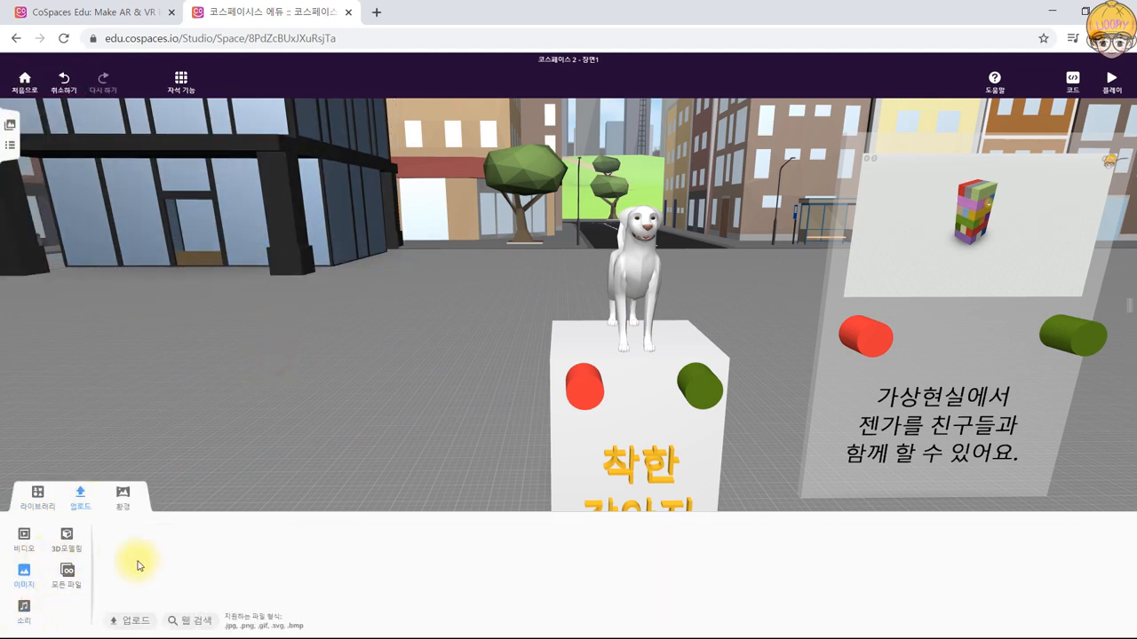
{"action": "left_click", "coordinate": [188, 621]}
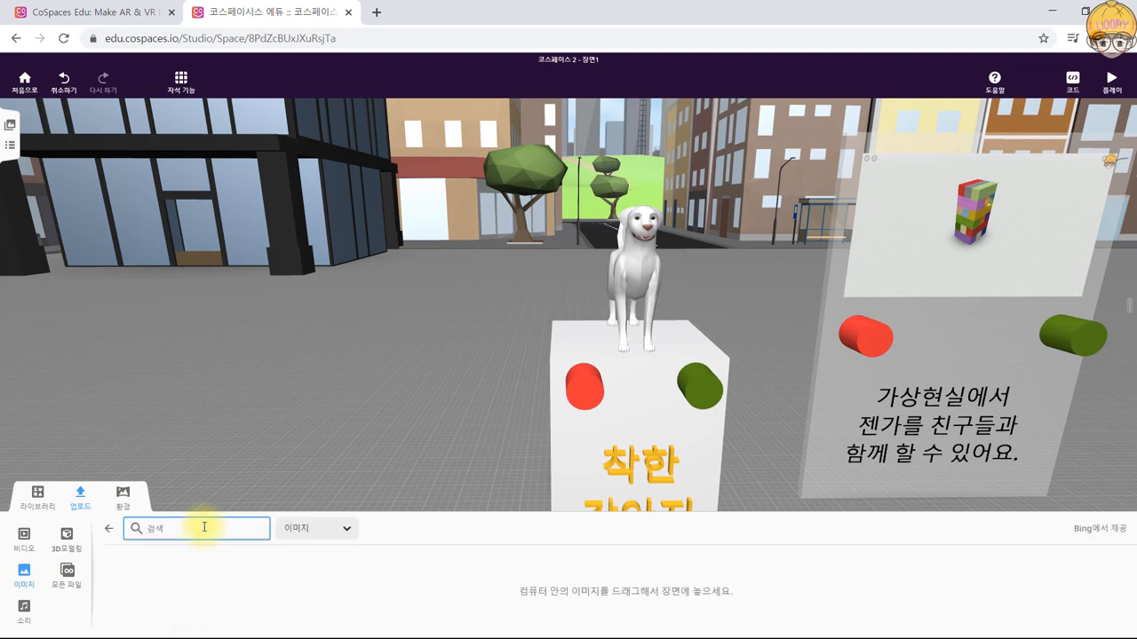
{"action": "type", "text": "강아지"}
{"action": "key", "text": "Return"}
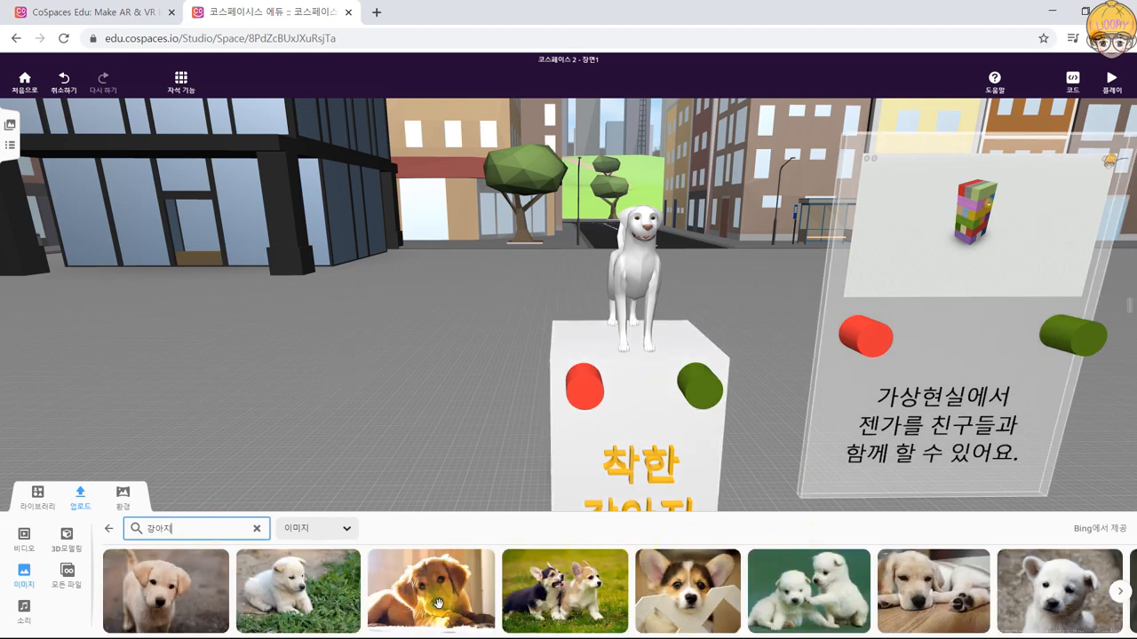
{"action": "left_click_drag", "start_coordinate": [444, 593], "coordinate": [216, 337]}
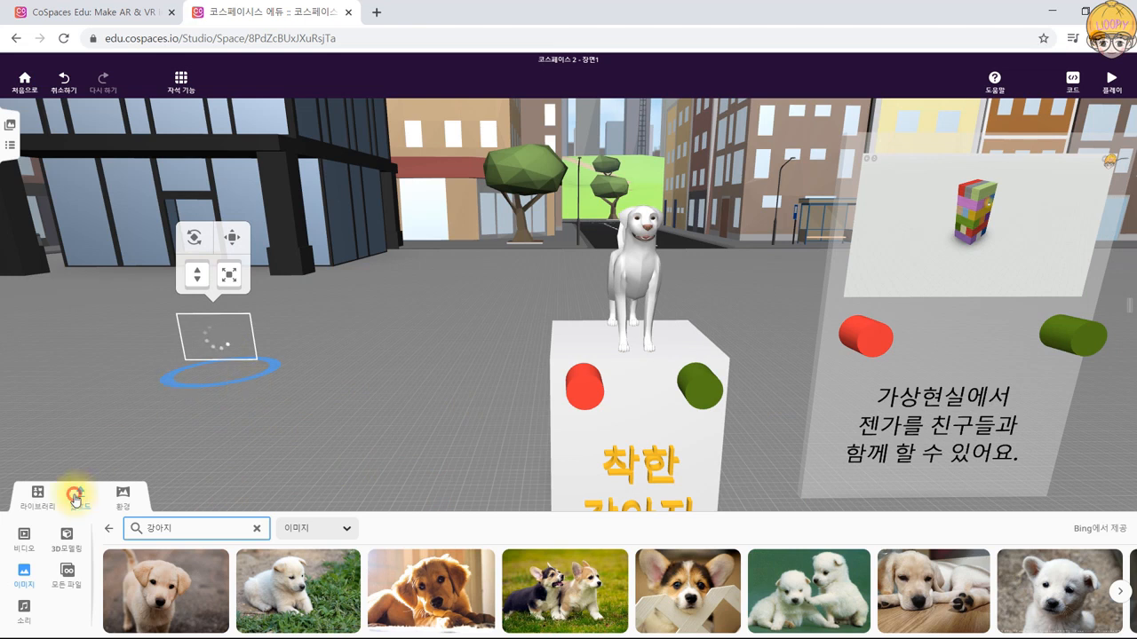
{"action": "left_click", "coordinate": [263, 468]}
{"action": "left_click", "coordinate": [263, 468]}
Enlarge the puppy picture and mount it on the upper front facade of the glass building.
{"action": "left_click", "coordinate": [190, 175]}
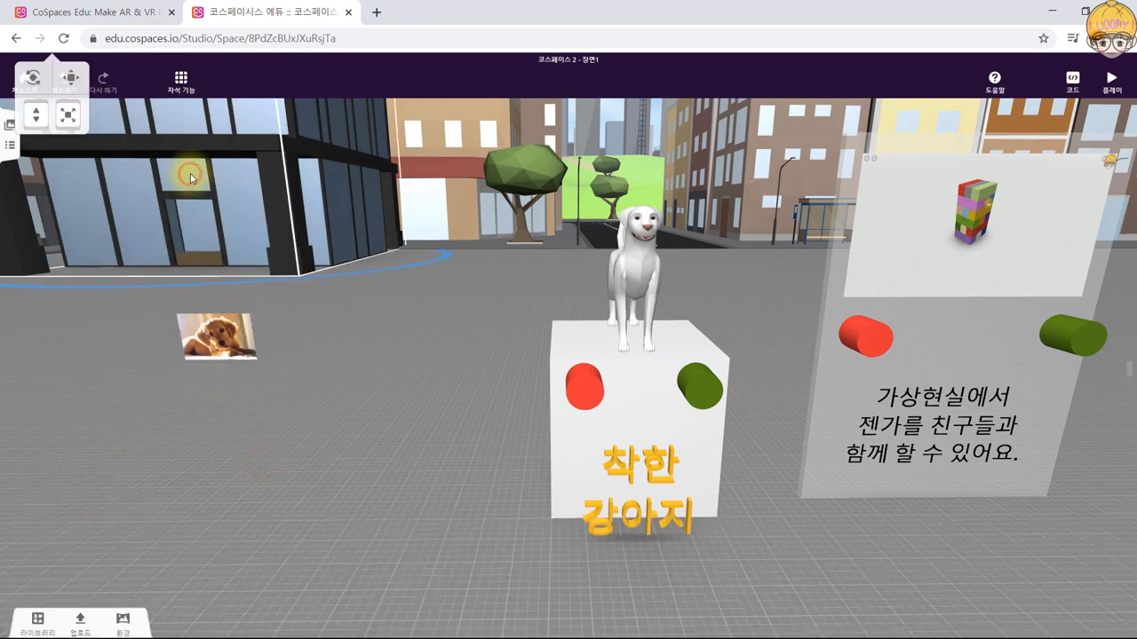
{"action": "key", "text": "f"}
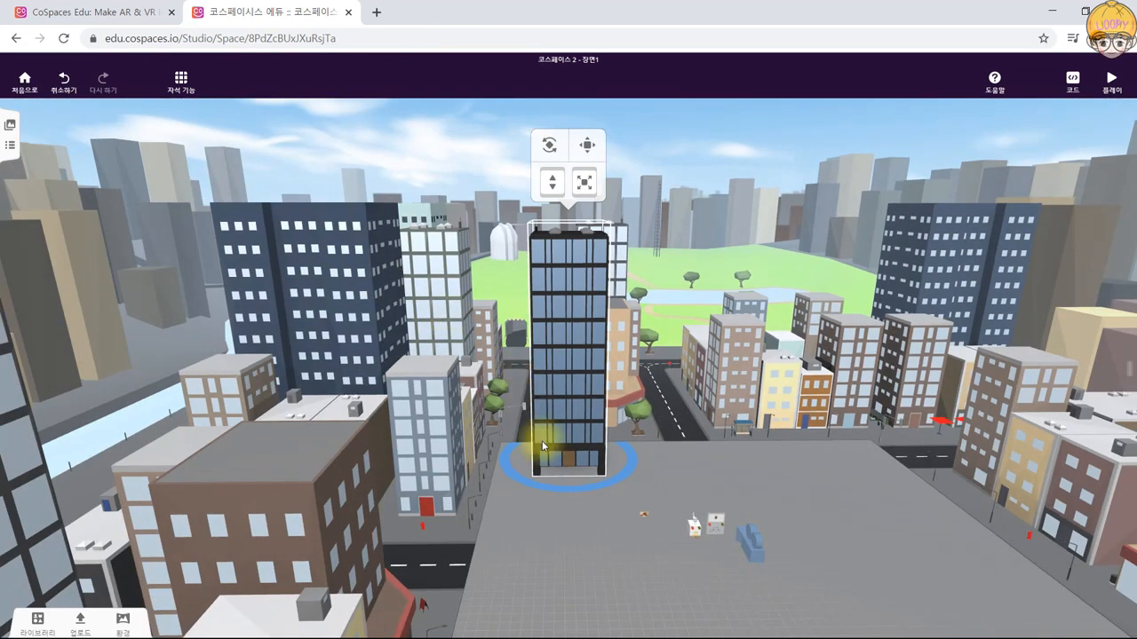
{"action": "scroll", "coordinate": [621, 480], "scroll_direction": "up", "scroll_amount": 1}
{"action": "left_click_drag", "start_coordinate": [676, 578], "coordinate": [604, 444]}
{"action": "left_click_drag", "start_coordinate": [575, 515], "coordinate": [569, 246]}
{"action": "left_click_drag", "start_coordinate": [803, 459], "coordinate": [792, 511]}
{"action": "left_click_drag", "start_coordinate": [556, 238], "coordinate": [553, 240]}
{"action": "left_click_drag", "start_coordinate": [578, 604], "coordinate": [612, 505]}
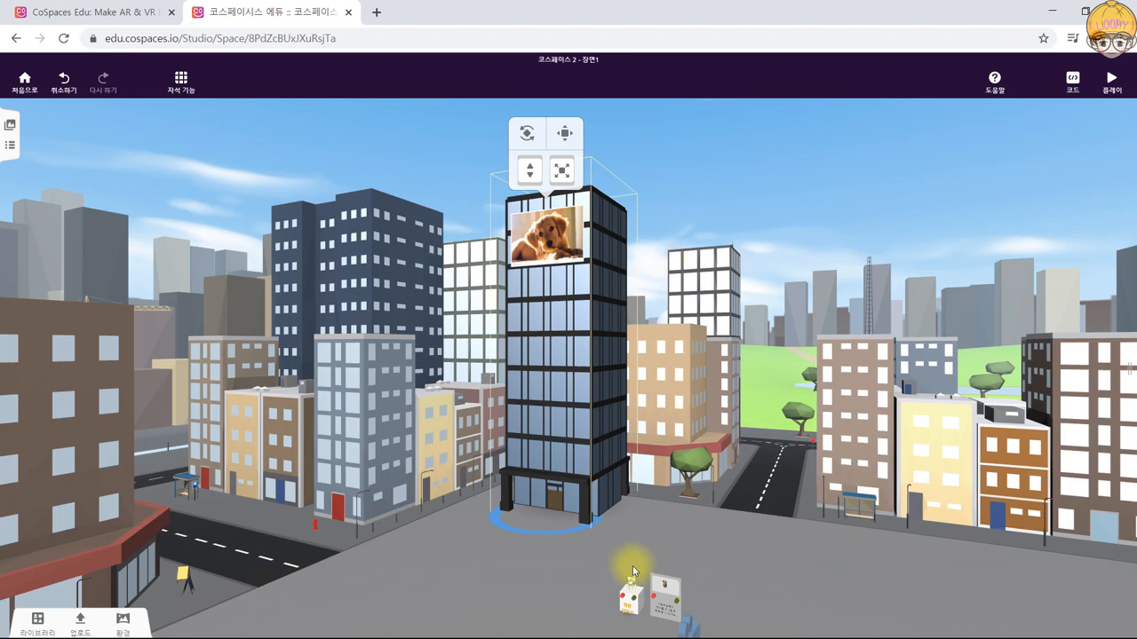
Examine the building with its puppy billboard, then the Jenga panel and dog pedestal up close.
{"action": "left_click_drag", "start_coordinate": [749, 586], "coordinate": [782, 585]}
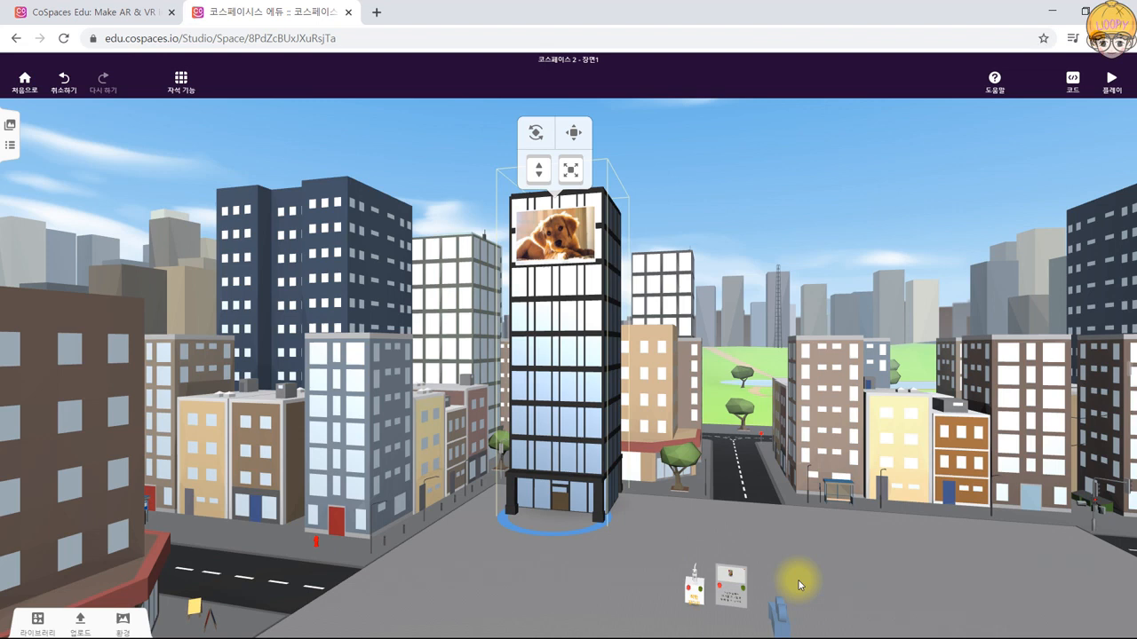
{"action": "scroll", "coordinate": [674, 569], "scroll_direction": "down", "scroll_amount": 2}
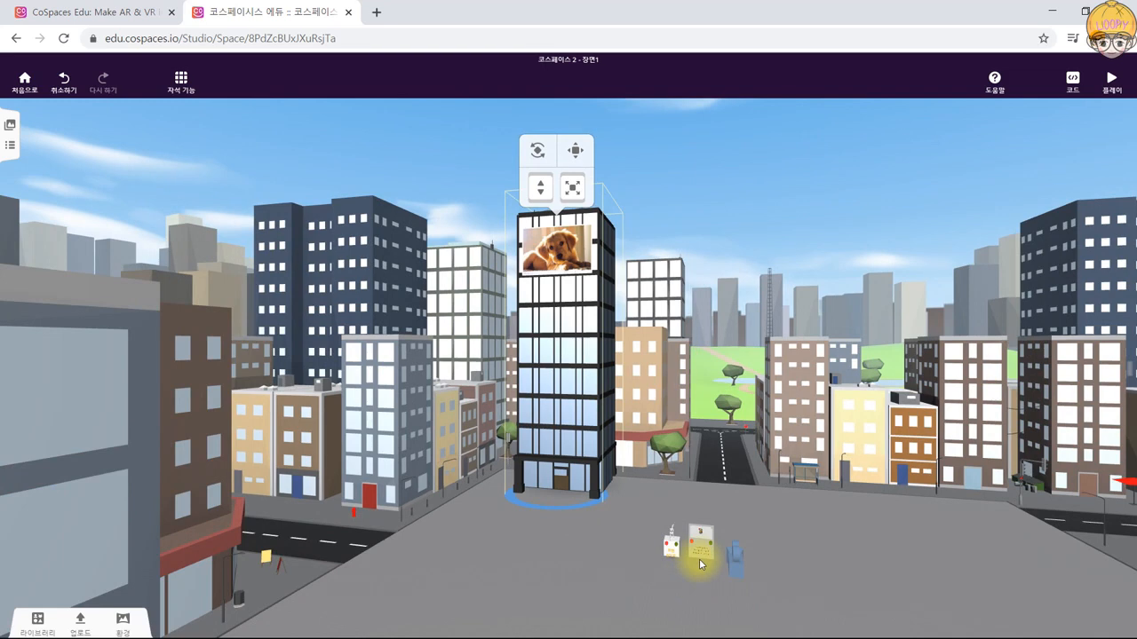
{"action": "left_click", "coordinate": [700, 552]}
{"action": "scroll", "coordinate": [700, 550], "scroll_direction": "up", "scroll_amount": 6}
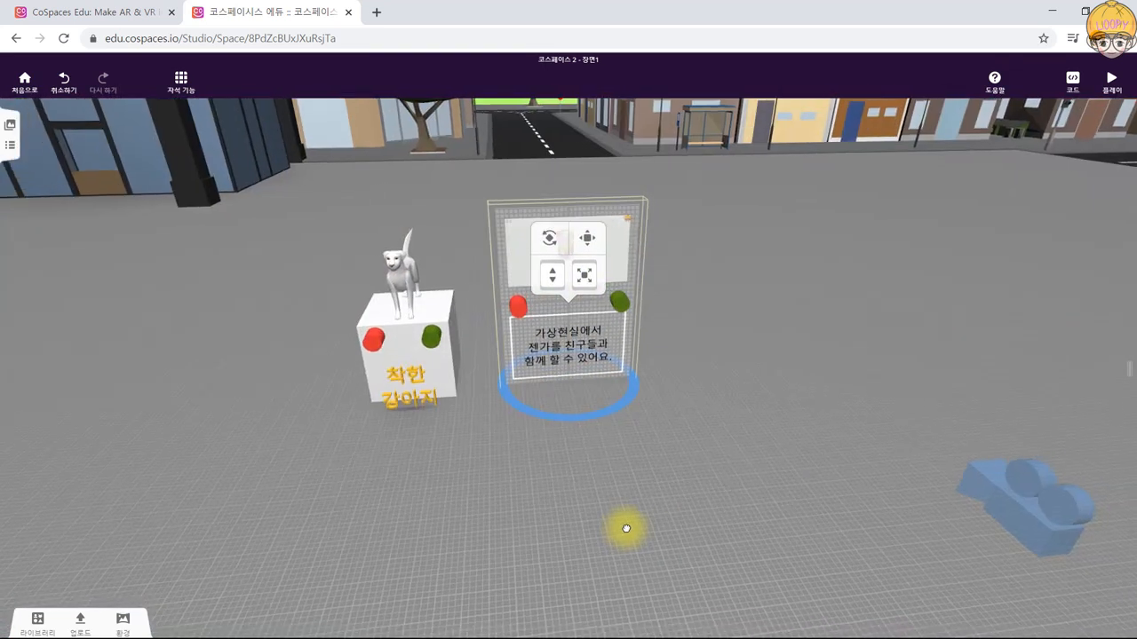
{"action": "left_click", "coordinate": [619, 481]}
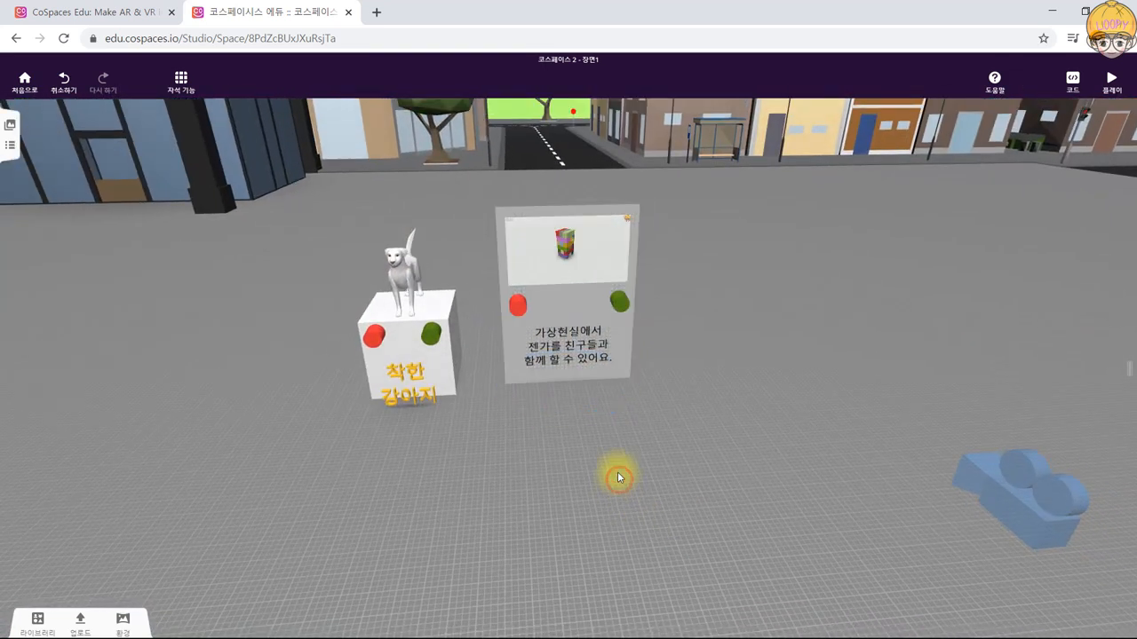
{"action": "left_click_drag", "start_coordinate": [628, 505], "coordinate": [615, 477]}
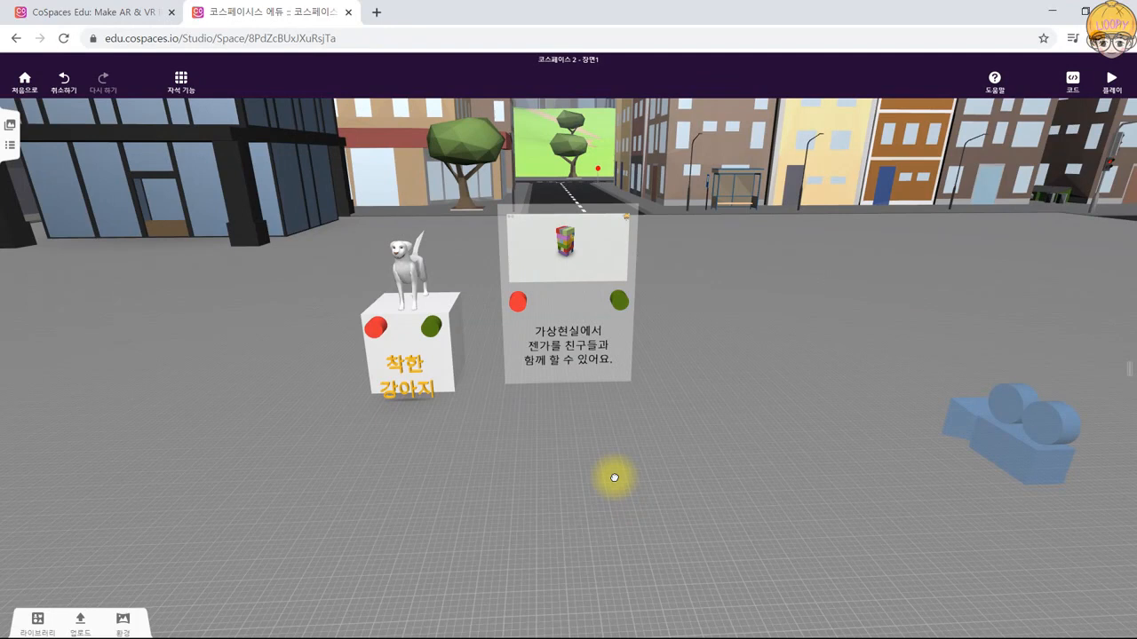